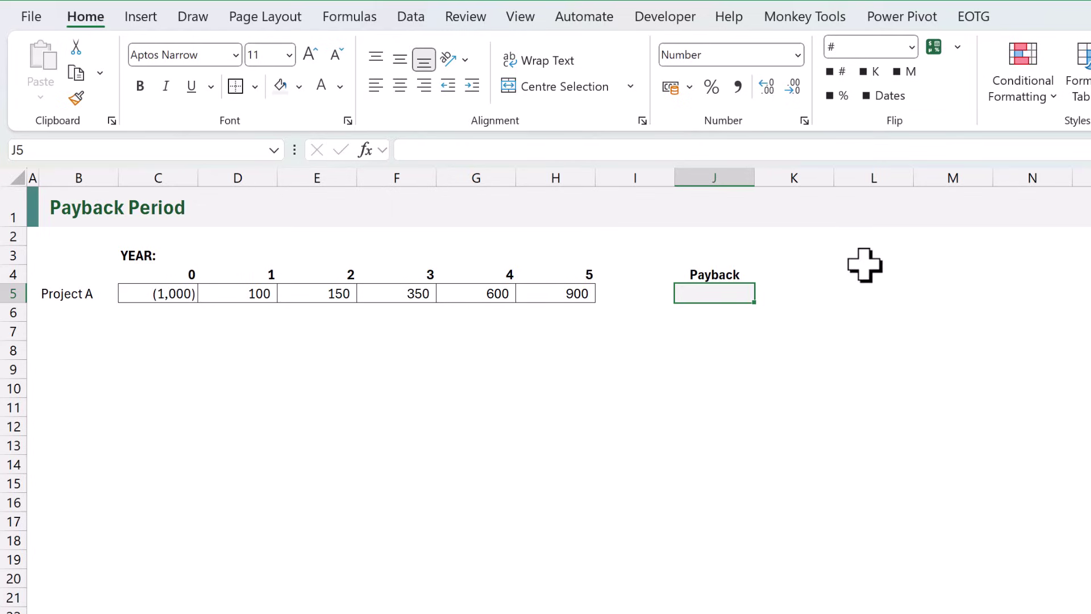
# Start a LET formula in the Payback cell J5 and define CF as C5:H5 on its own line
pyautogui.write('=LET(')
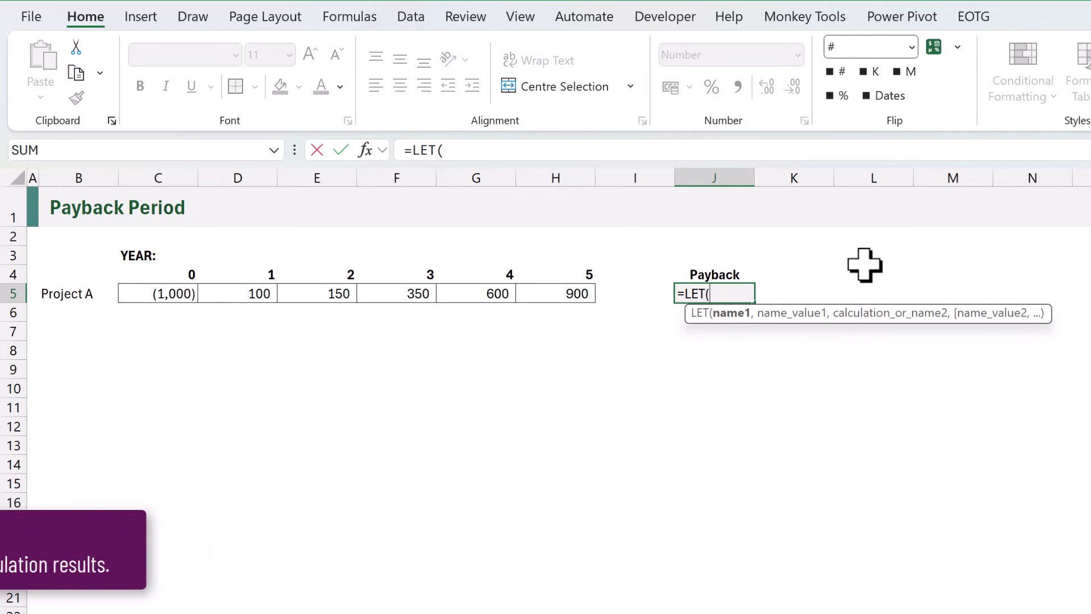
pyautogui.hotkey('alt', 'Return')
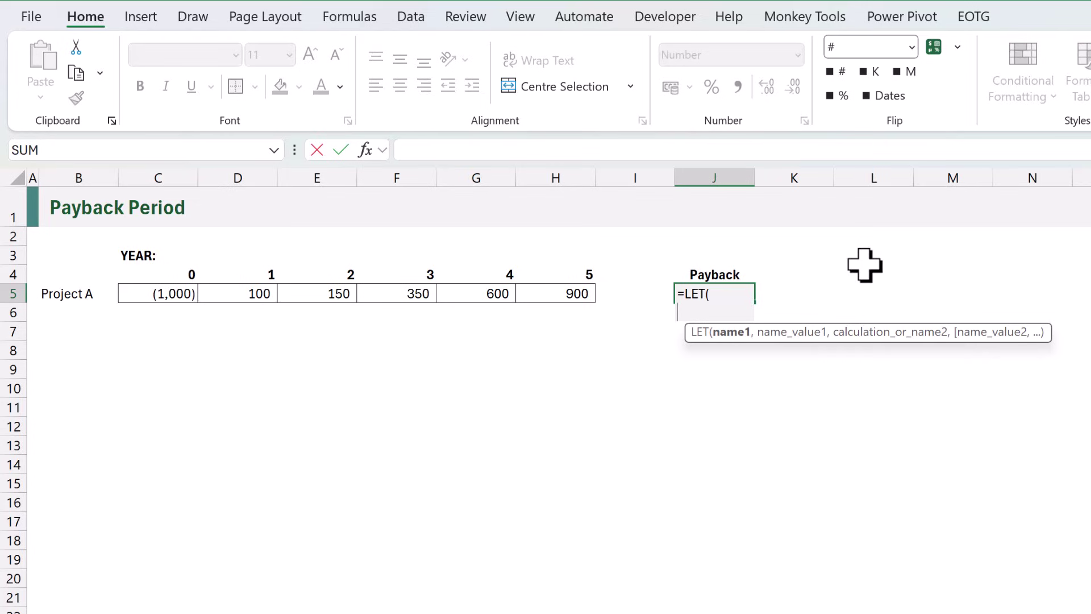
pyautogui.write('CF,')
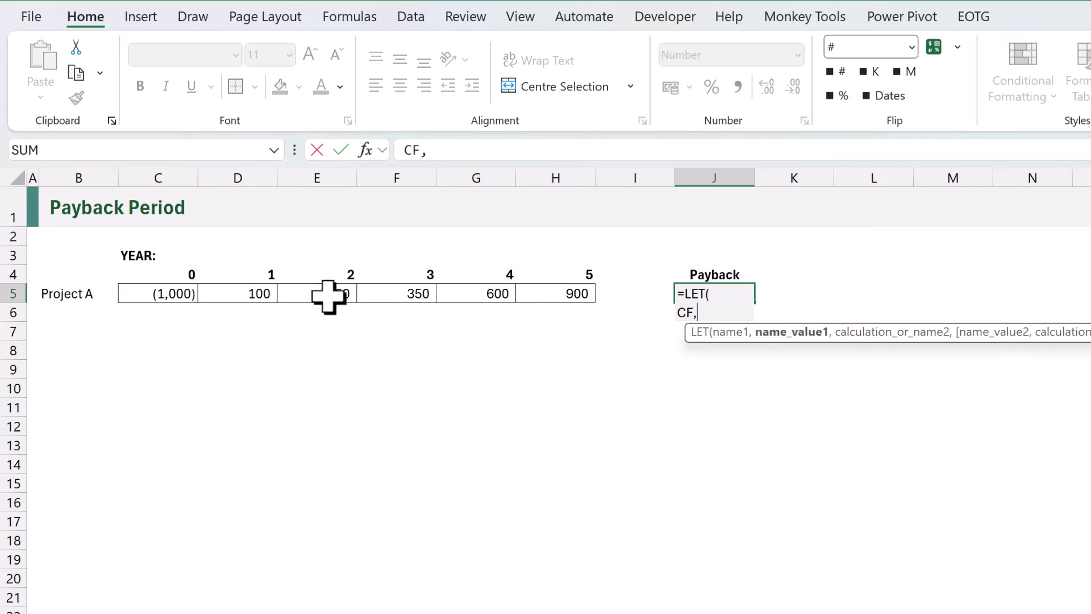
pyautogui.moveTo(178, 293); pyautogui.dragTo(544, 300)
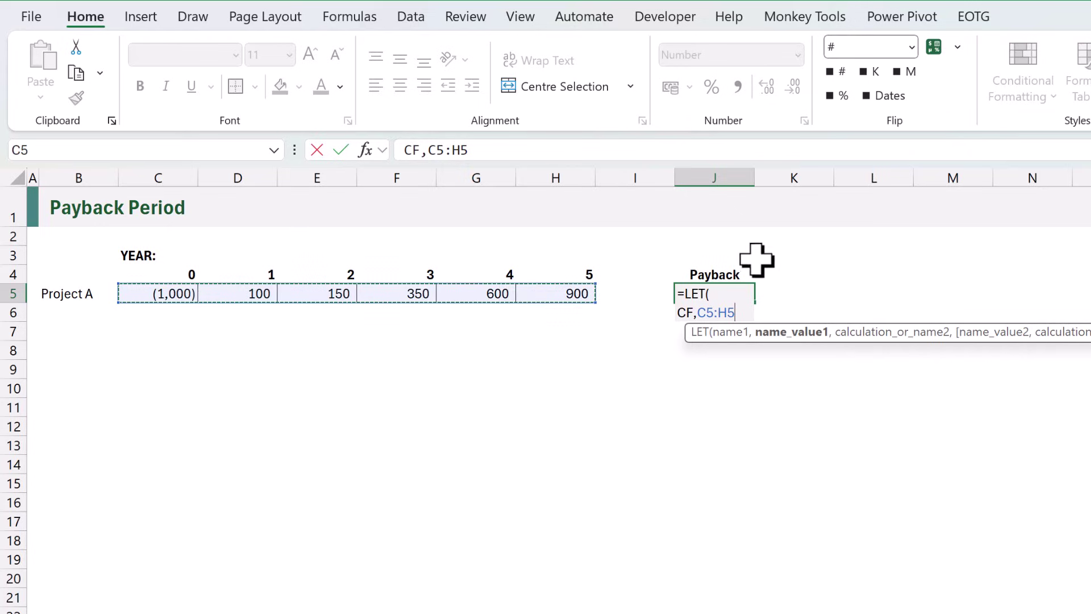
pyautogui.write(',')
pyautogui.hotkey('alt', 'Return')
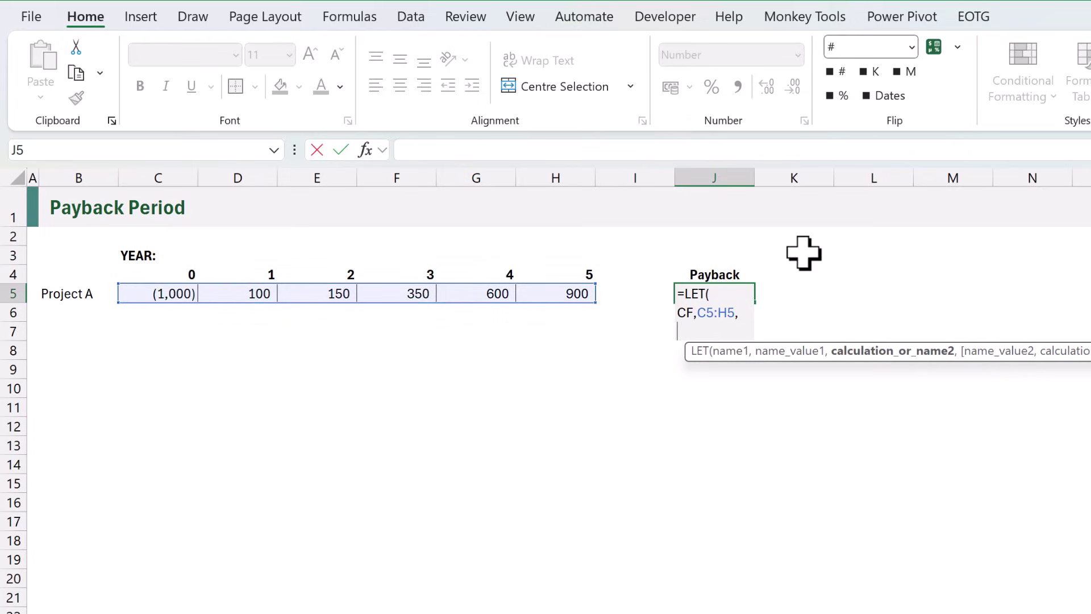
# Add the variable CumulativeCF to the LET formula, defined as SCAN(0,CF,SUM), and start a new line
pyautogui.write('C')
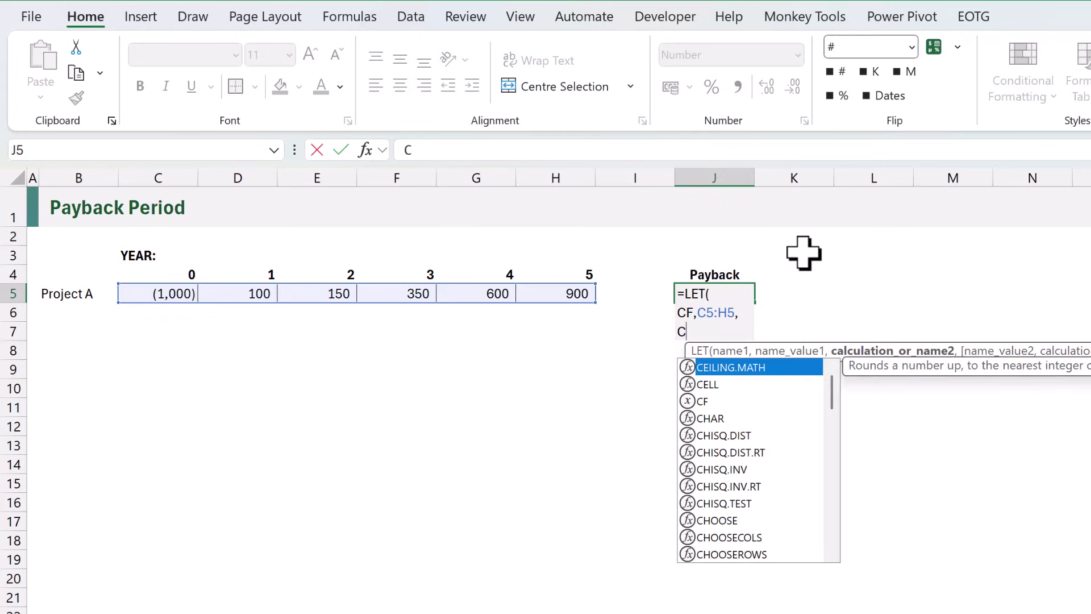
pyautogui.write('umulativeCF')
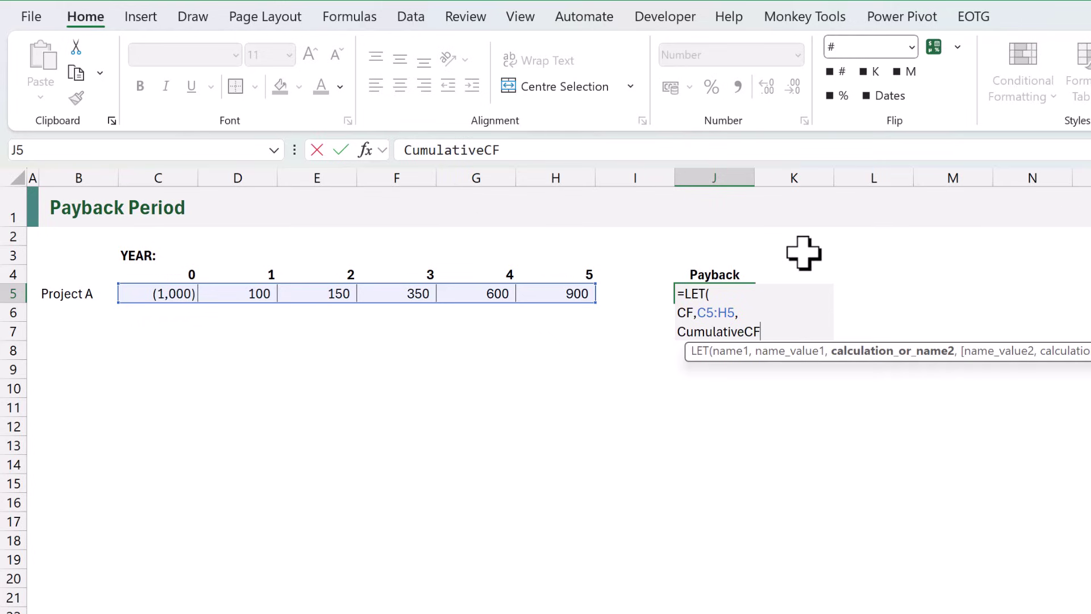
pyautogui.write(',SCAN')
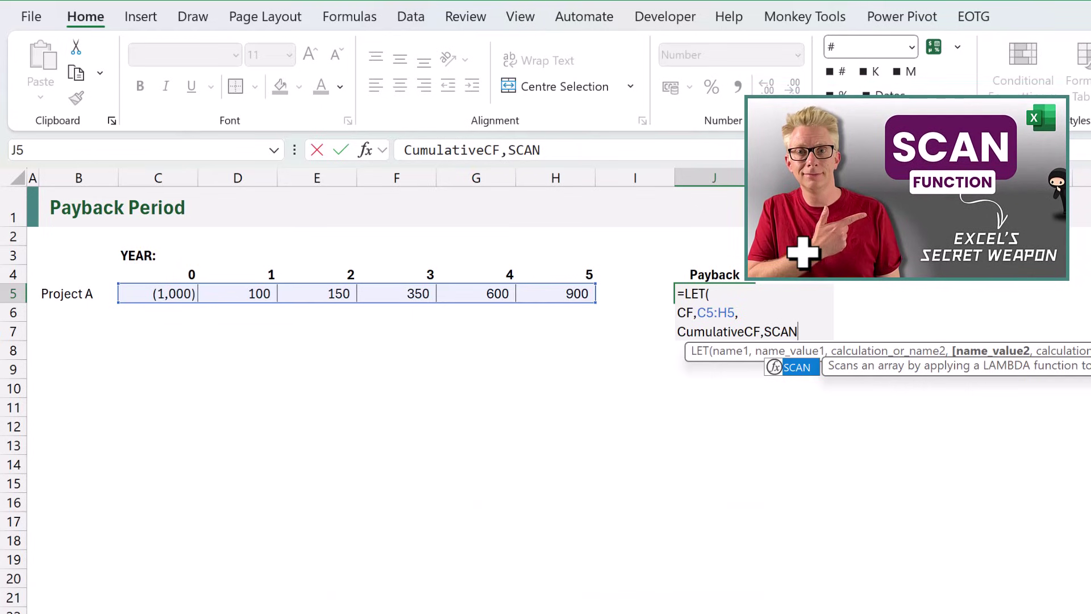
pyautogui.write('(')
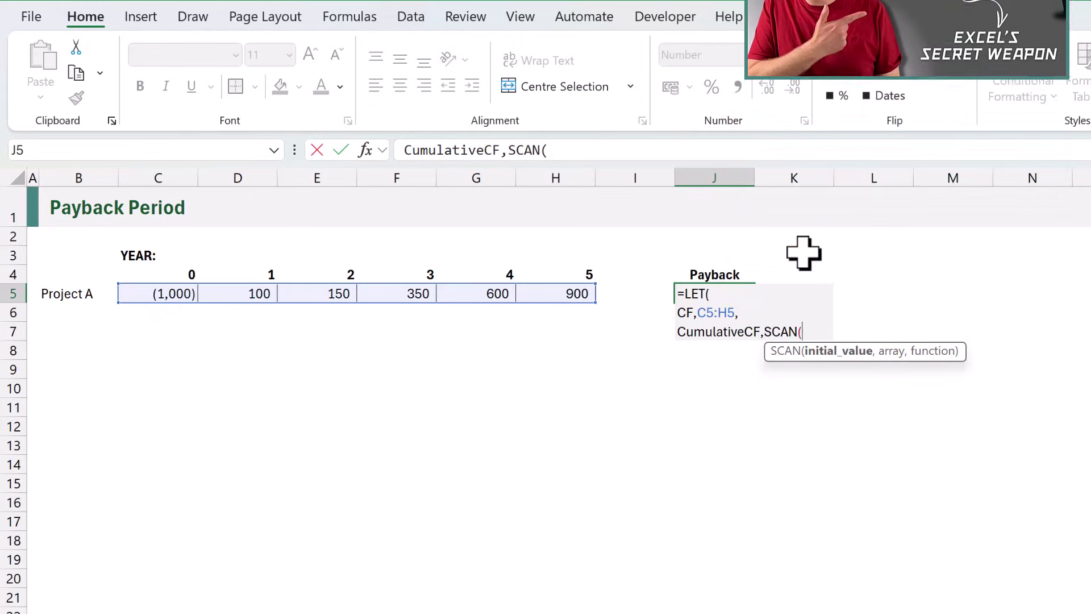
pyautogui.write('0,')
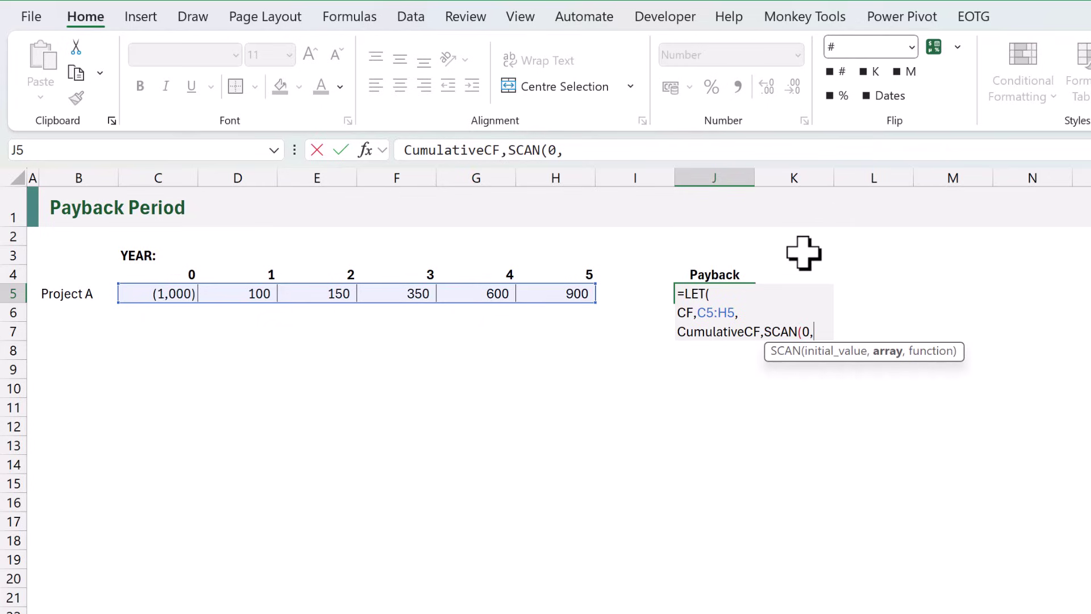
pyautogui.write('CF')
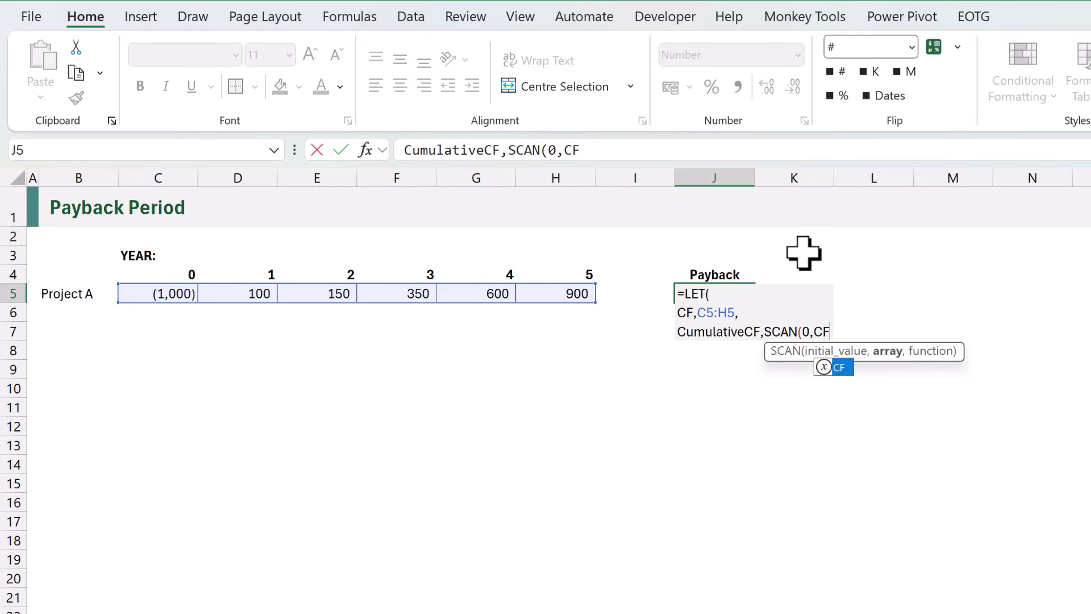
pyautogui.write(',')
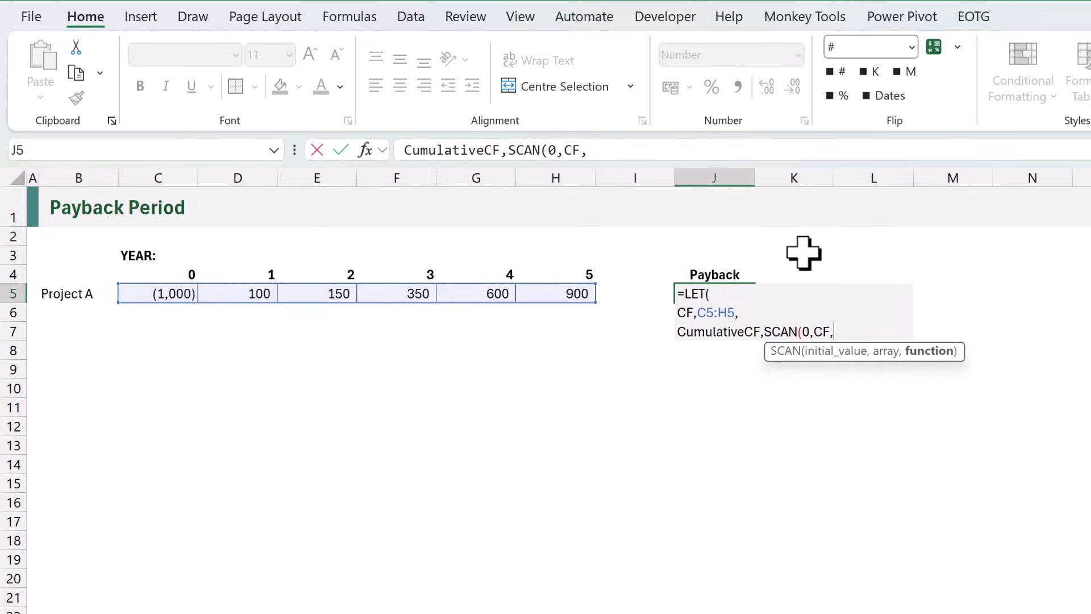
pyautogui.write('SUM')
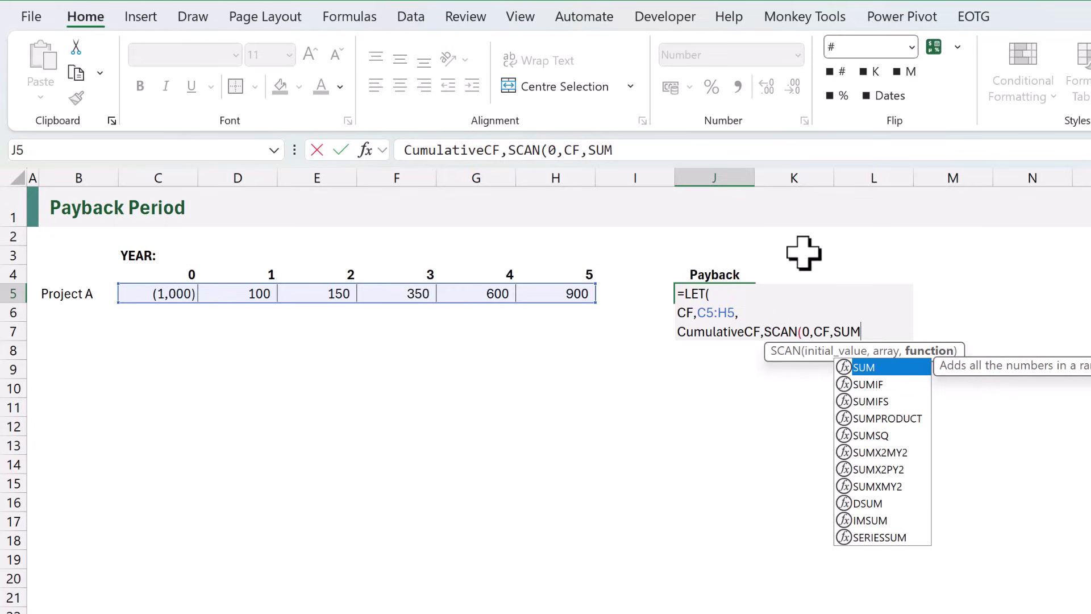
pyautogui.write('),')
pyautogui.hotkey('alt', 'Return')
# Close the LET formula with CumulativeCF as its output, commit it, and check the spilled values beside J5
pyautogui.write('Cumu')
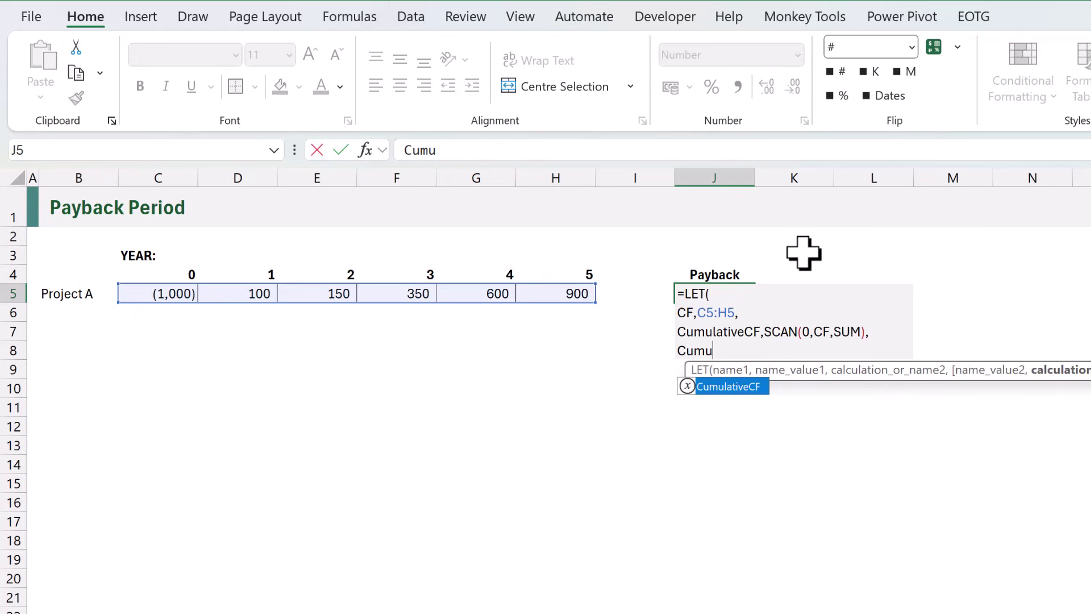
pyautogui.press('Tab')
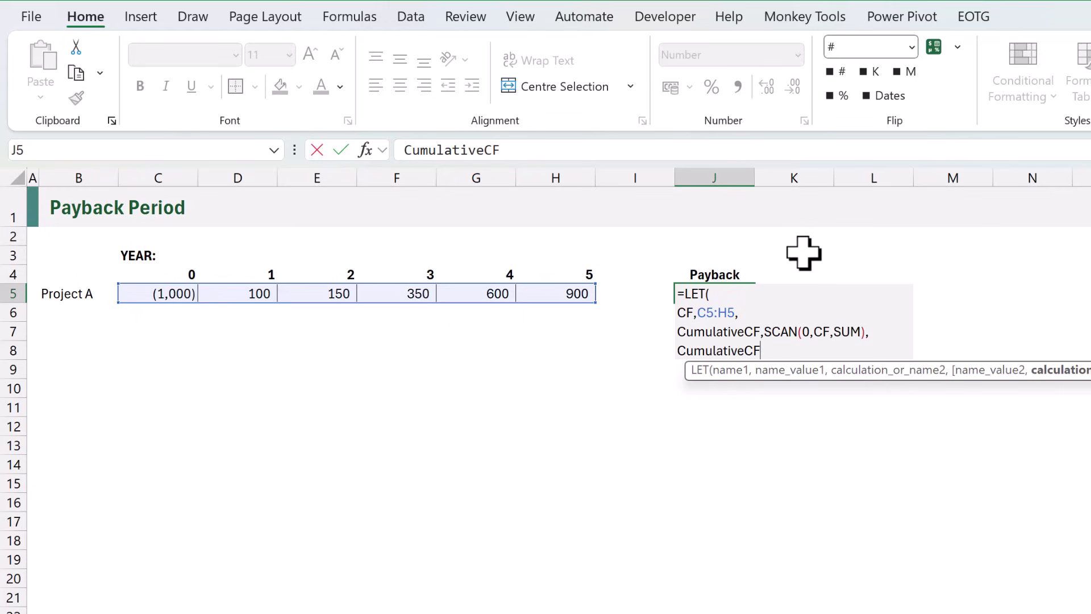
pyautogui.write(')')
pyautogui.hotkey('ctrl', 'Return')
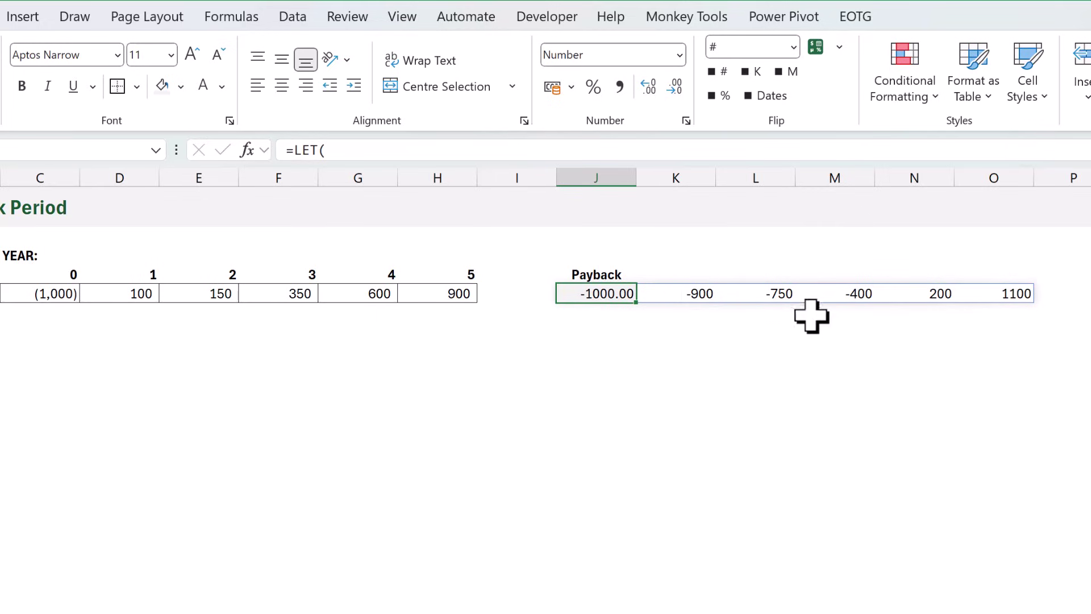
pyautogui.click(926, 294)
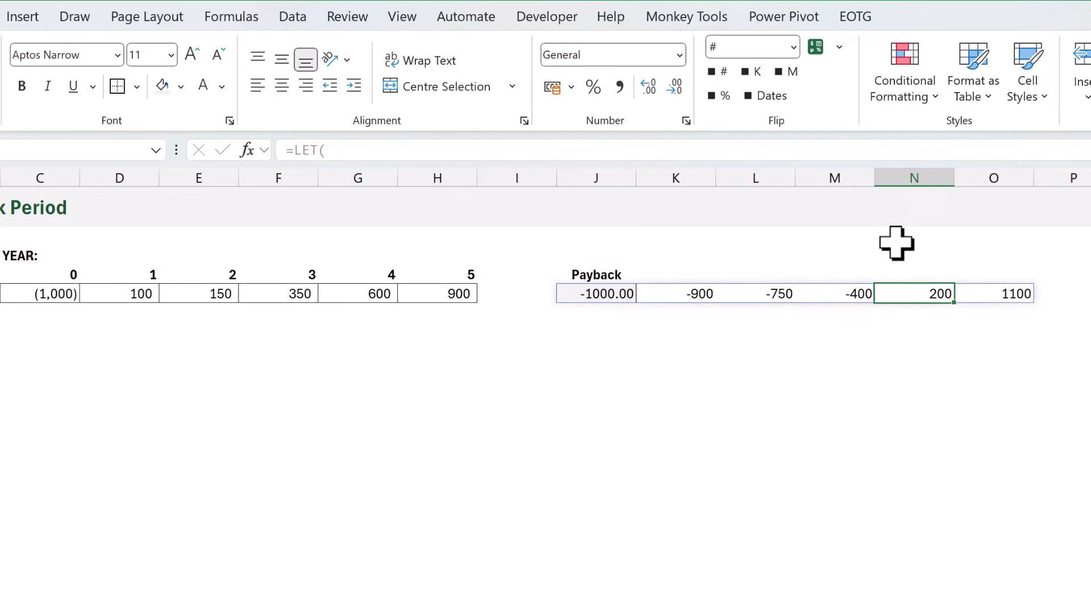
# Reopen the J5 formula for editing and remove the closing CumulativeCF output from its last line
pyautogui.doubleClick(611, 293)
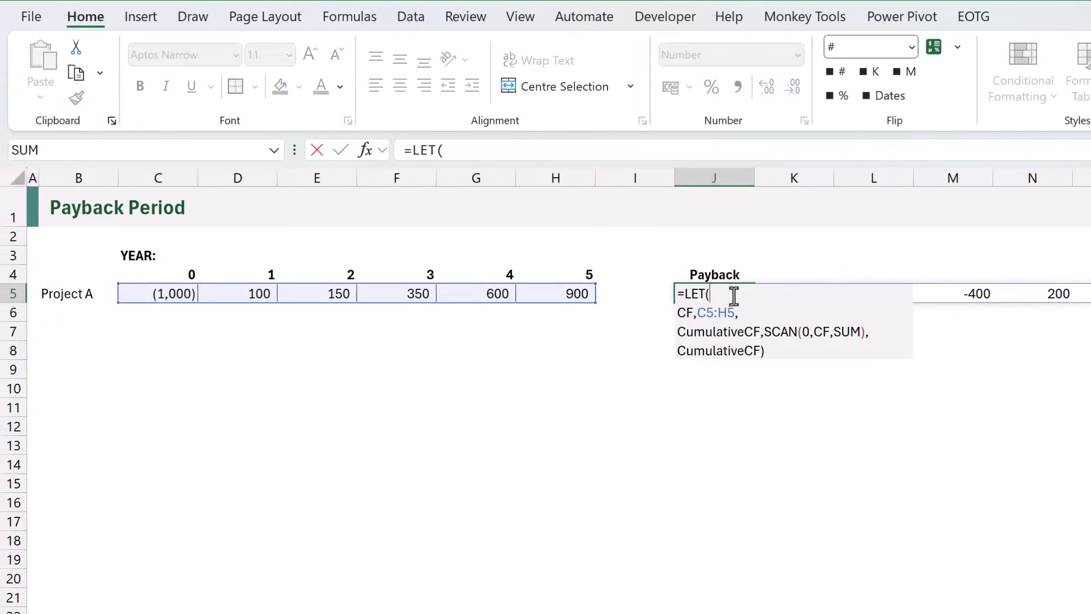
pyautogui.click(768, 350)
pyautogui.press('BackSpace')
pyautogui.press('BackSpace')
pyautogui.press('BackSpace')
pyautogui.press('BackSpace')
pyautogui.press('BackSpace')
pyautogui.press('BackSpace')
pyautogui.press('BackSpace')
pyautogui.press('BackSpace')
pyautogui.press('BackSpace')
pyautogui.press('BackSpace')
pyautogui.press('BackSpace')
pyautogui.press('BackSpace')
pyautogui.press('BackSpace')
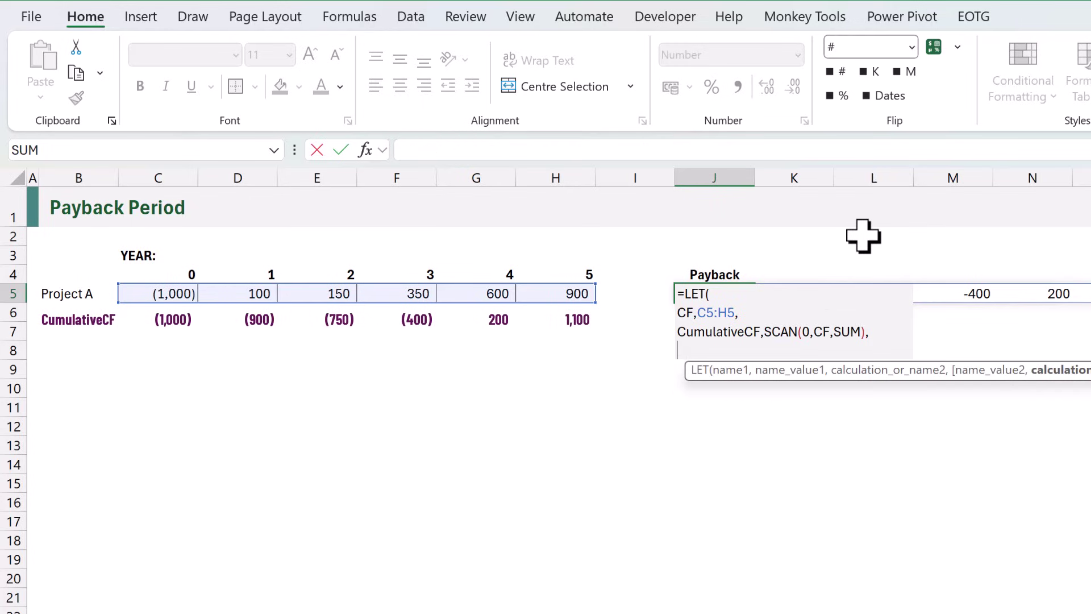
# Add the variable FullYear to the LET formula, defined as XMATCH(0,CumulativeCF,1)-1, and start a new line
pyautogui.write('FullYear,')
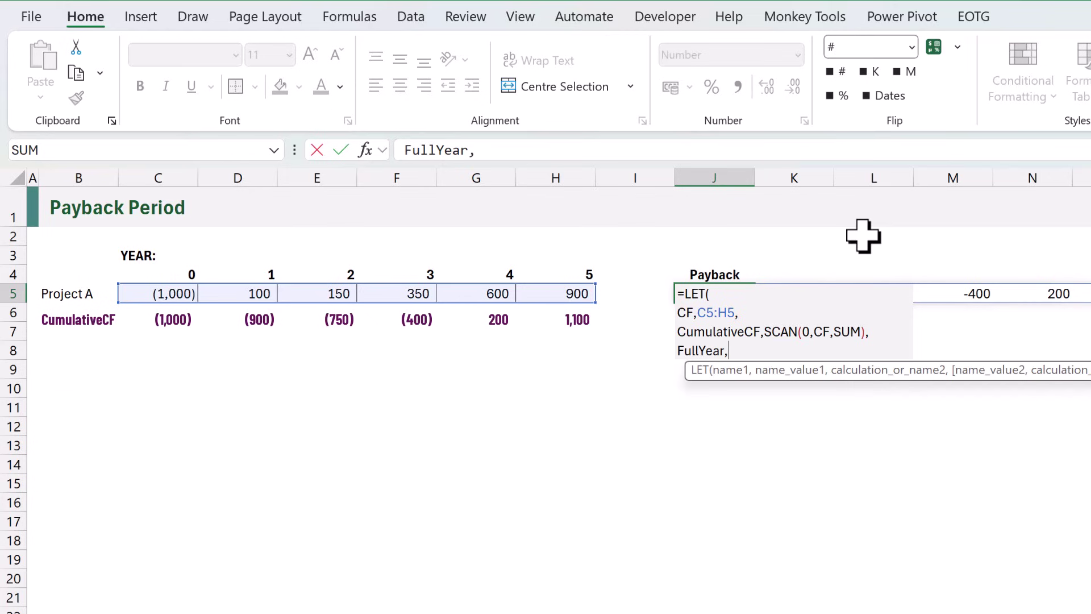
pyautogui.write('XMATCH(')
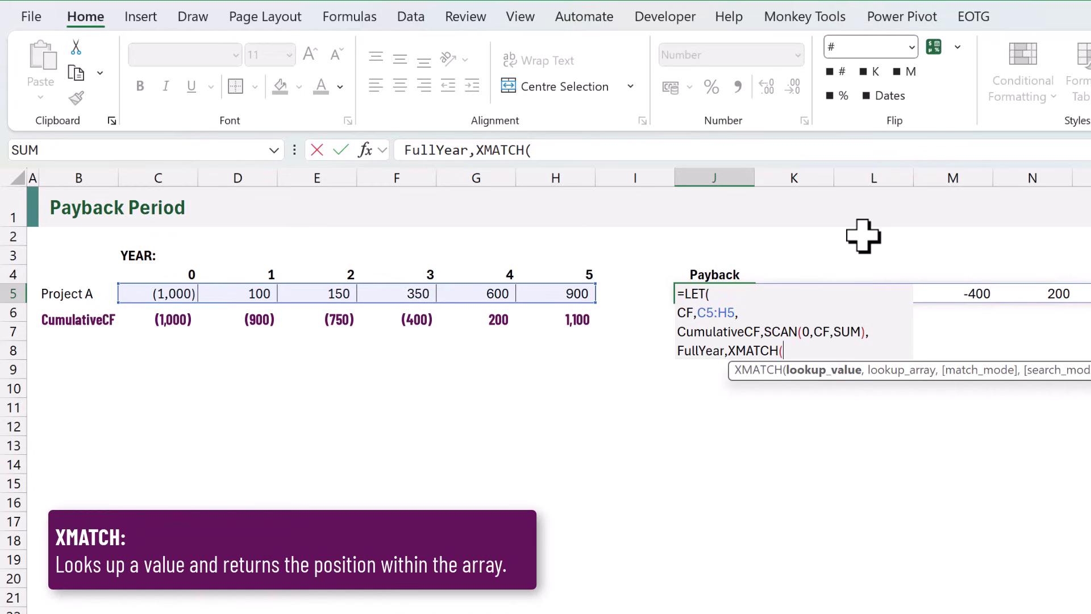
pyautogui.write('0,')
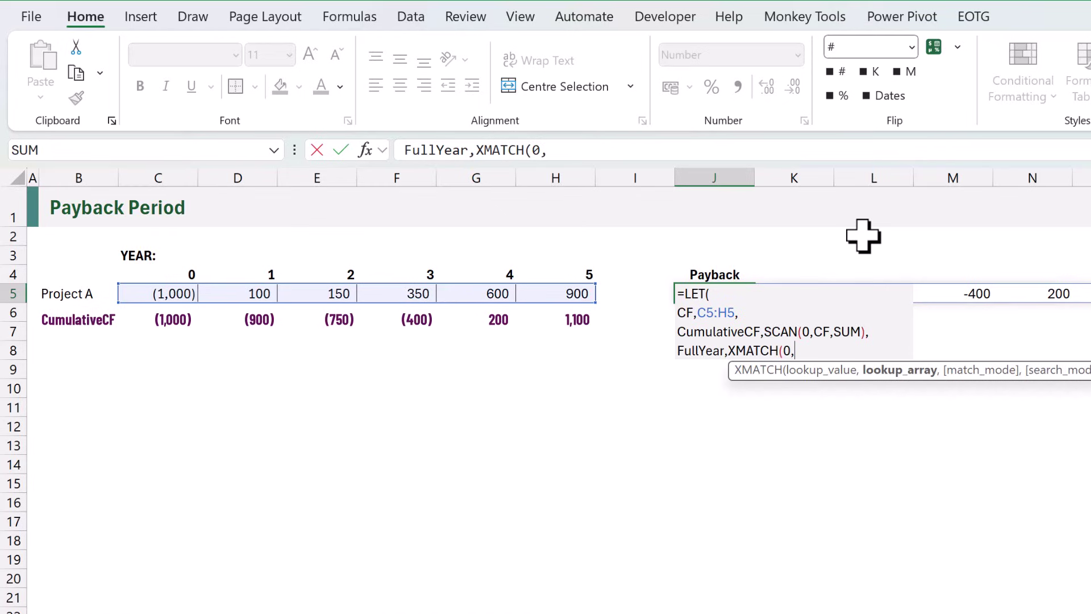
pyautogui.write('Cumu')
pyautogui.press('Tab')
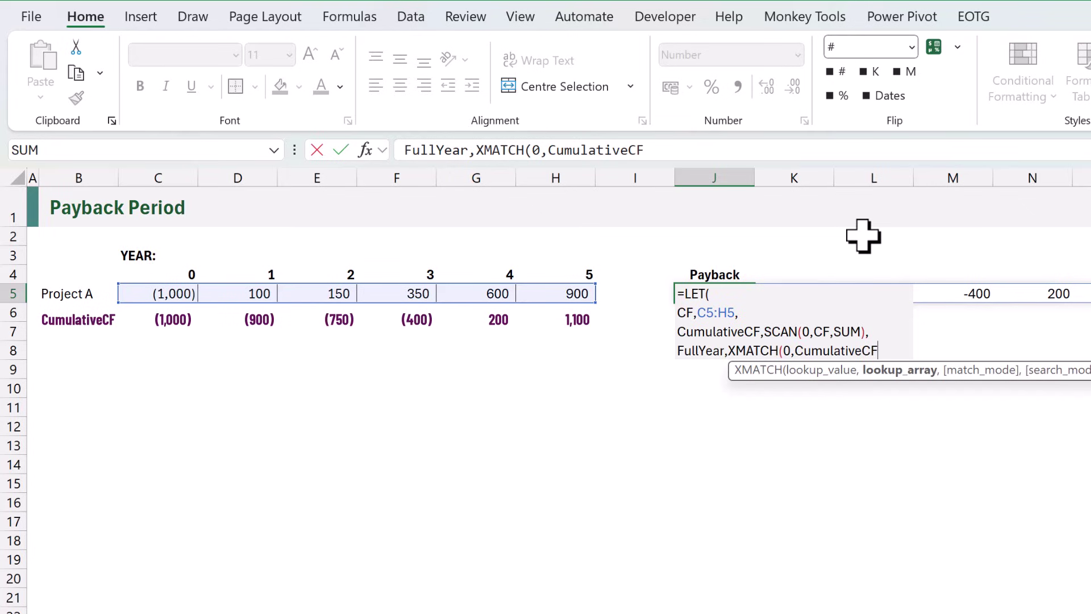
pyautogui.write(',')
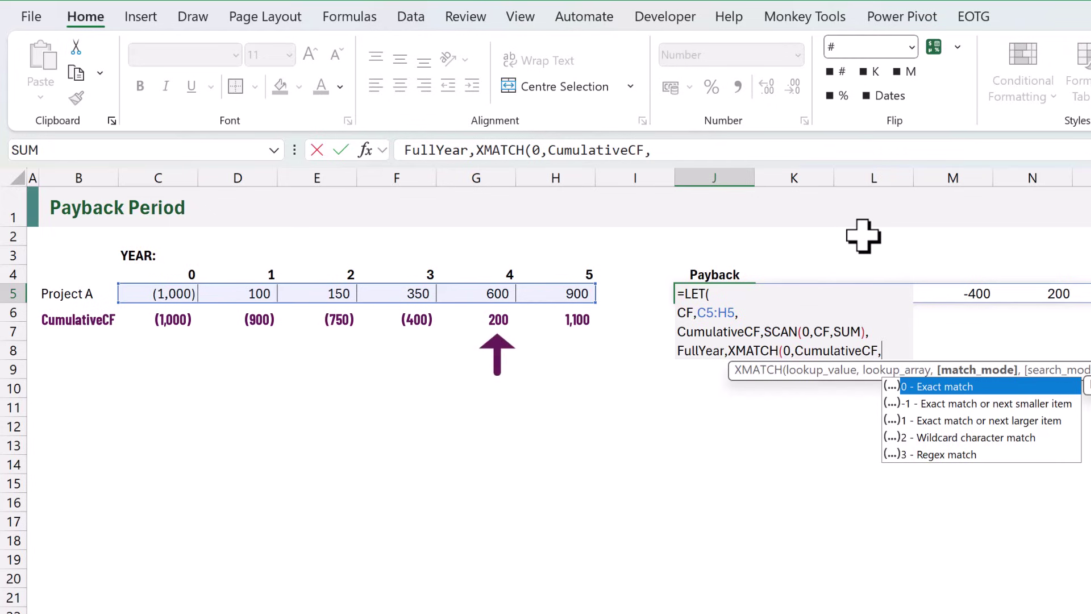
pyautogui.write('1')
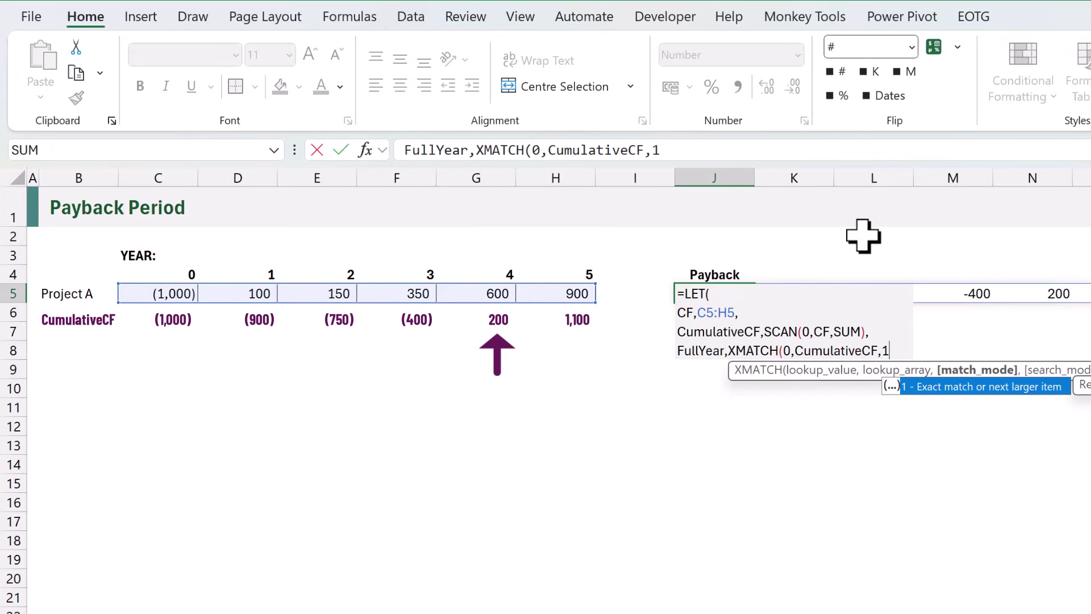
pyautogui.write(')')
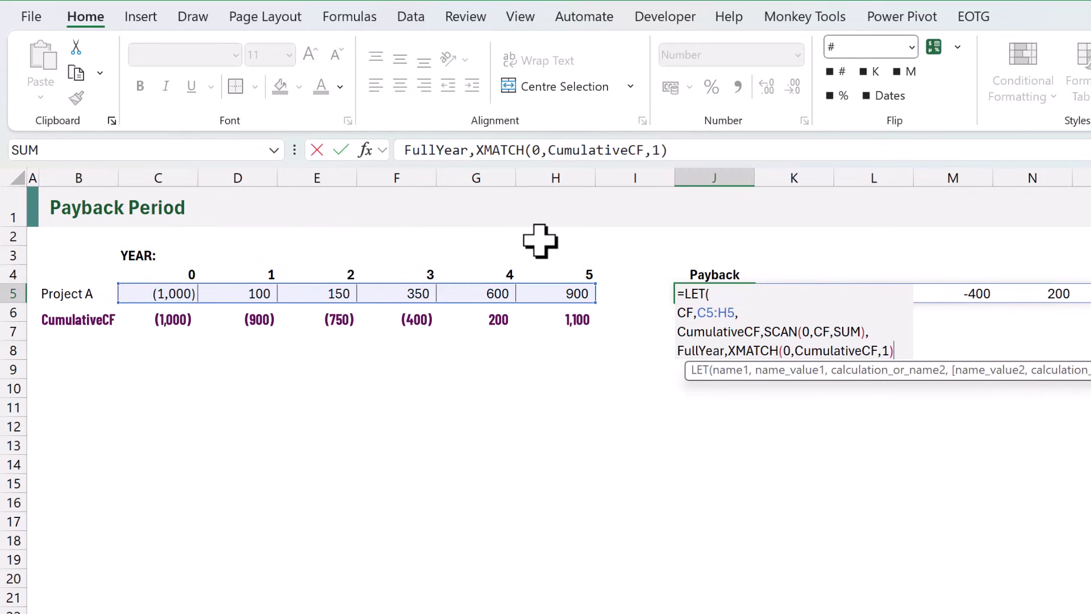
pyautogui.write('-1,')
pyautogui.hotkey('alt', 'Return')
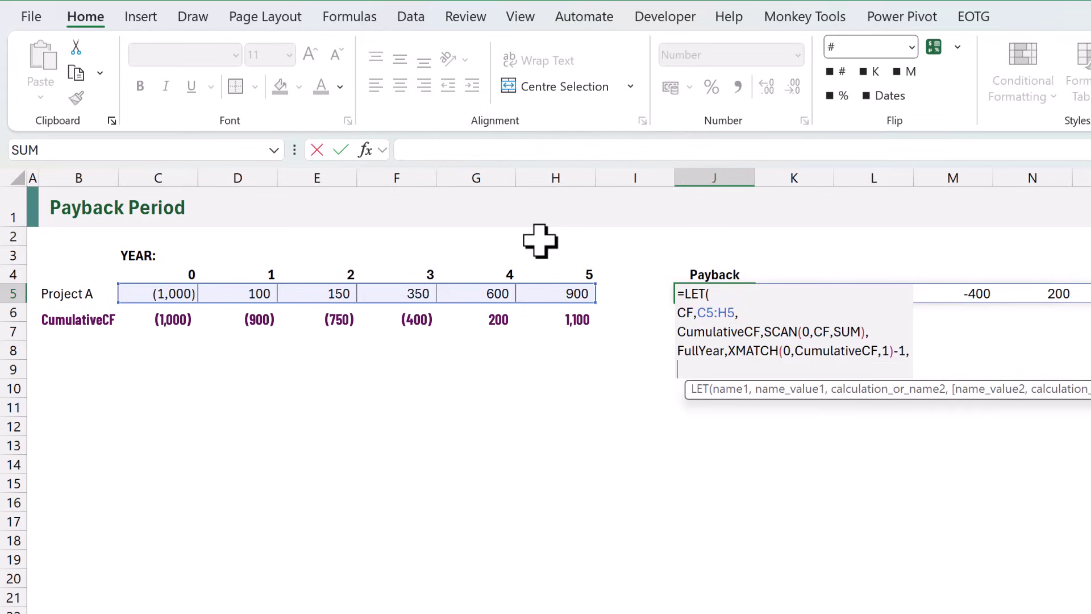
# Close the LET formula with FullYear as its output and commit it in J5
pyautogui.write('FullYear')
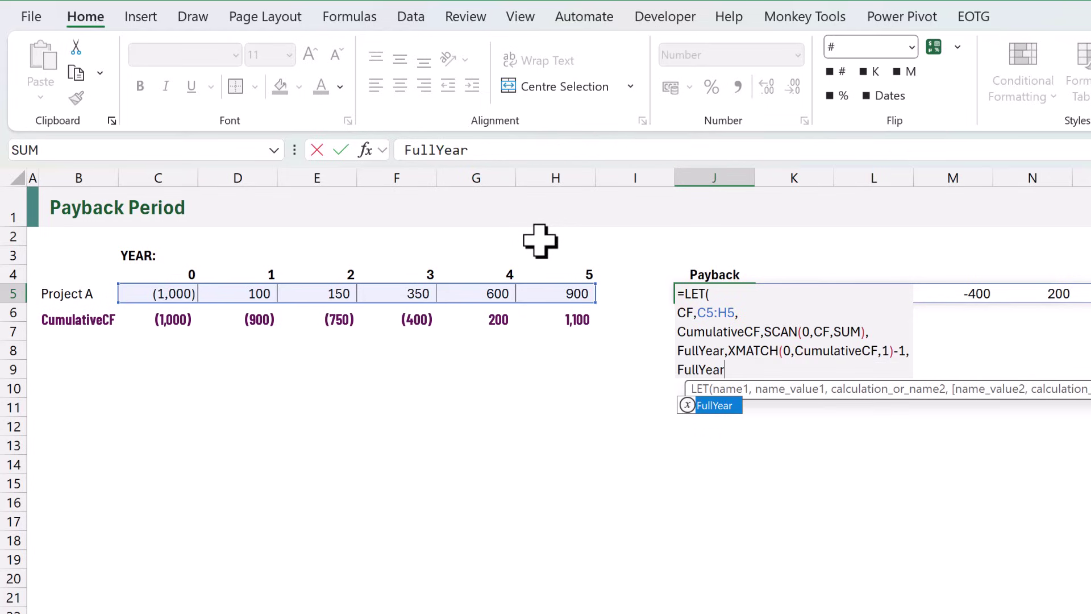
pyautogui.write(')')
pyautogui.hotkey('ctrl', 'Return')
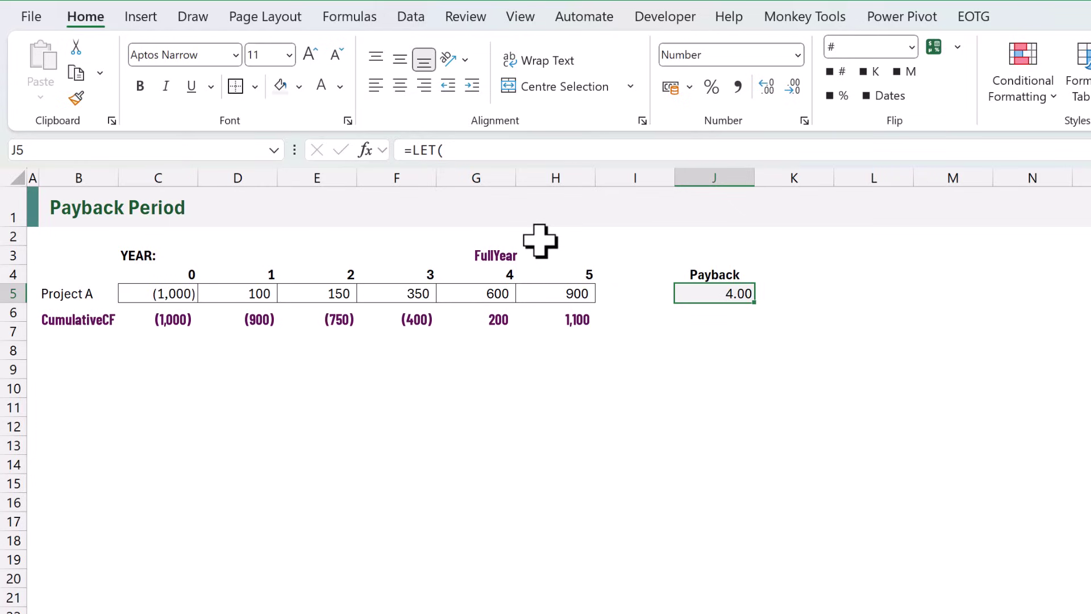
# Reopen the J5 formula for editing and remove the closing FullYear output from its last line
pyautogui.press('F2')
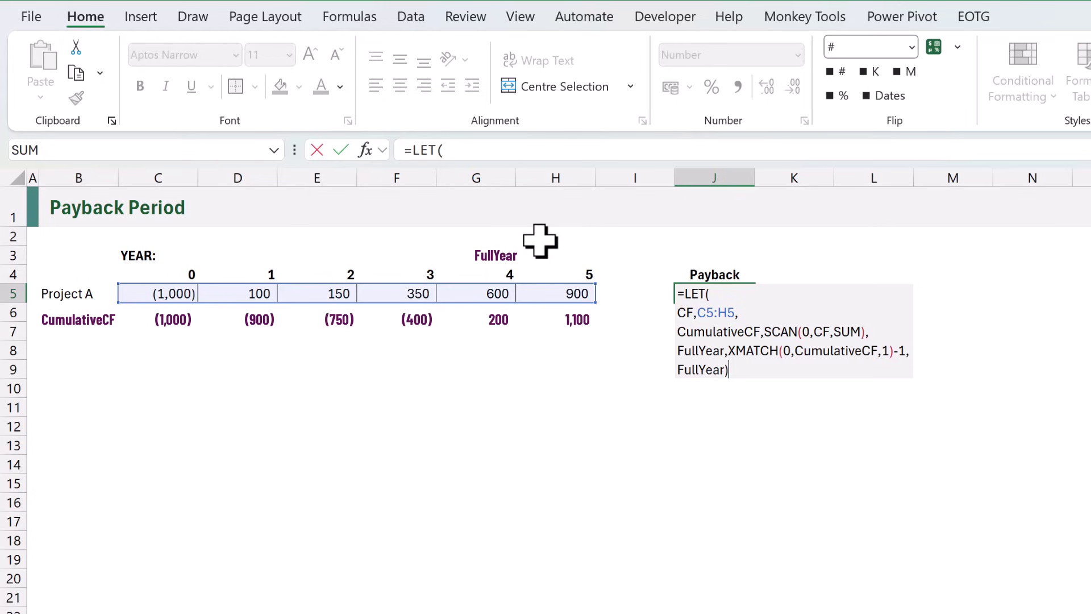
pyautogui.press('BackSpace')
pyautogui.press('BackSpace')
pyautogui.press('BackSpace')
pyautogui.press('BackSpace')
pyautogui.press('BackSpace')
pyautogui.press('BackSpace')
pyautogui.press('BackSpace')
pyautogui.press('BackSpace')
pyautogui.press('BackSpace')
# Add the variable YearStart to the LET formula in J5, defined as INDEX(CumulativeCF,FullYear)
pyautogui.write('Yea')
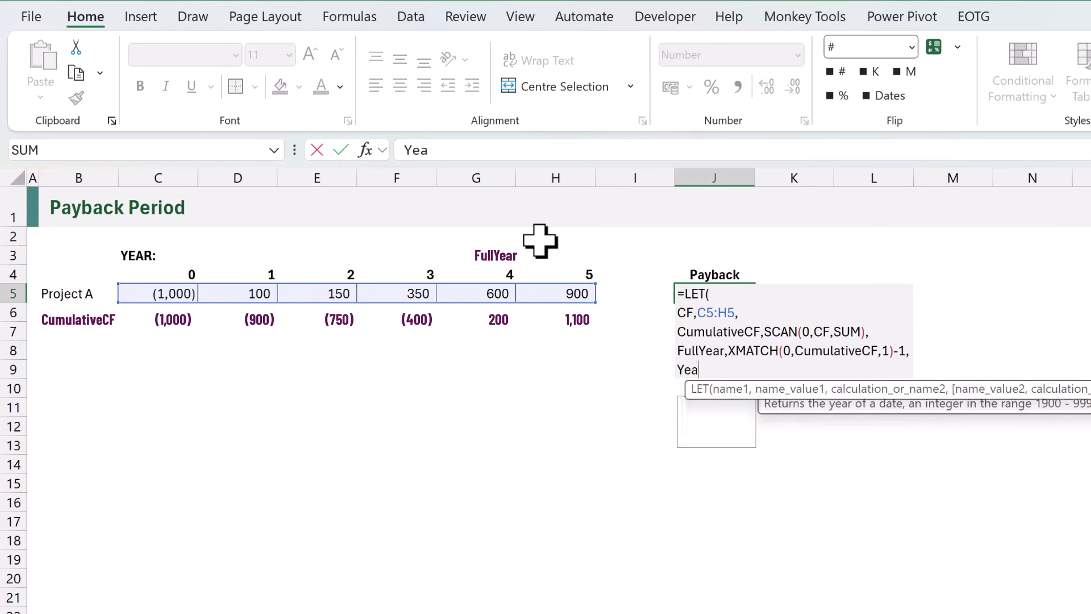
pyautogui.write('rStart,')
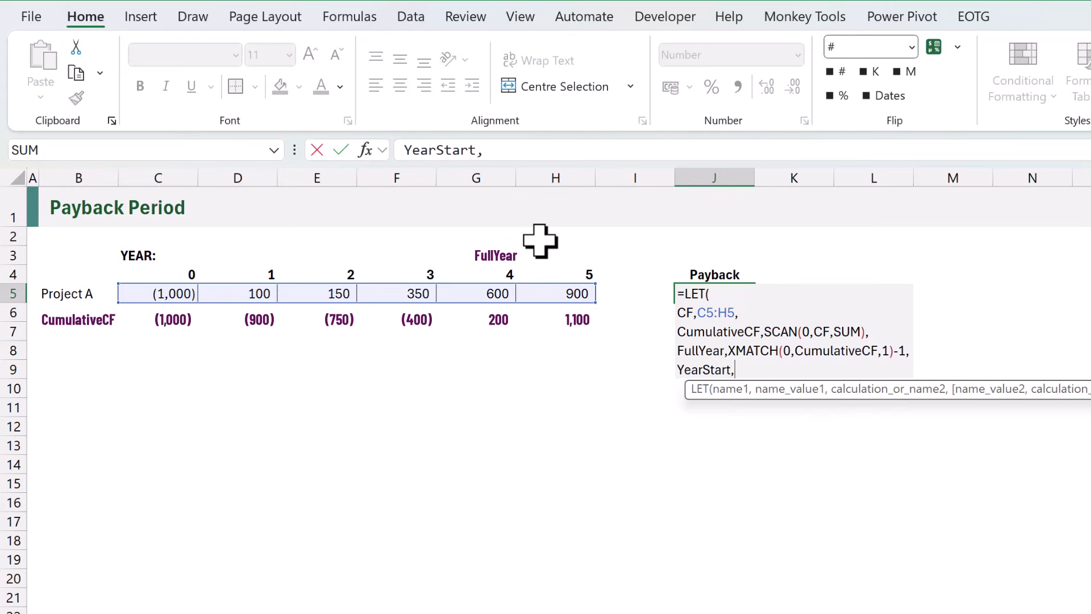
pyautogui.write('INDEX(')
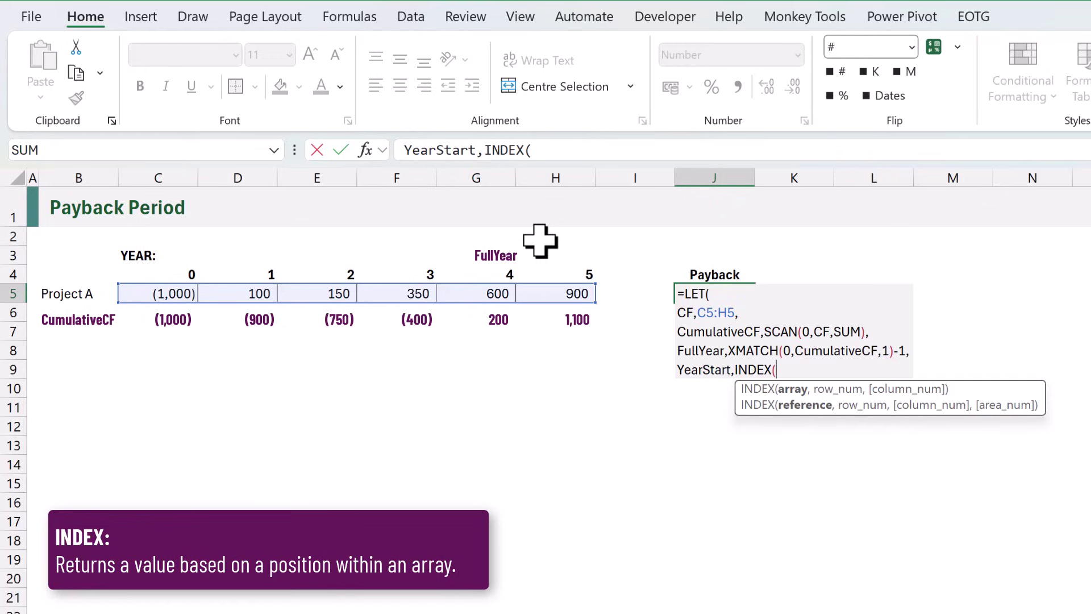
pyautogui.write('Cum')
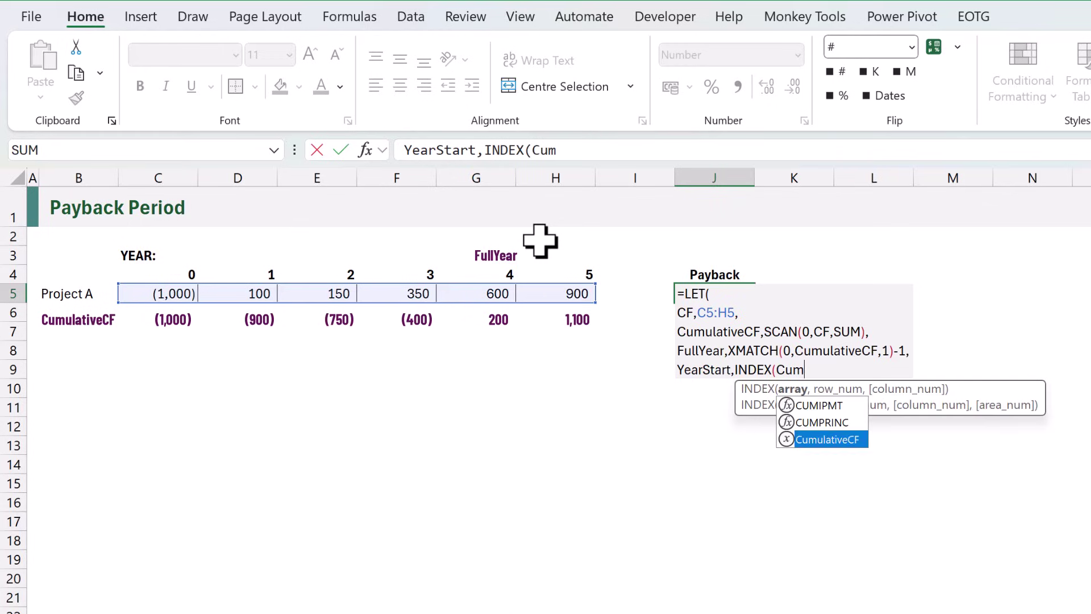
pyautogui.press('Tab')
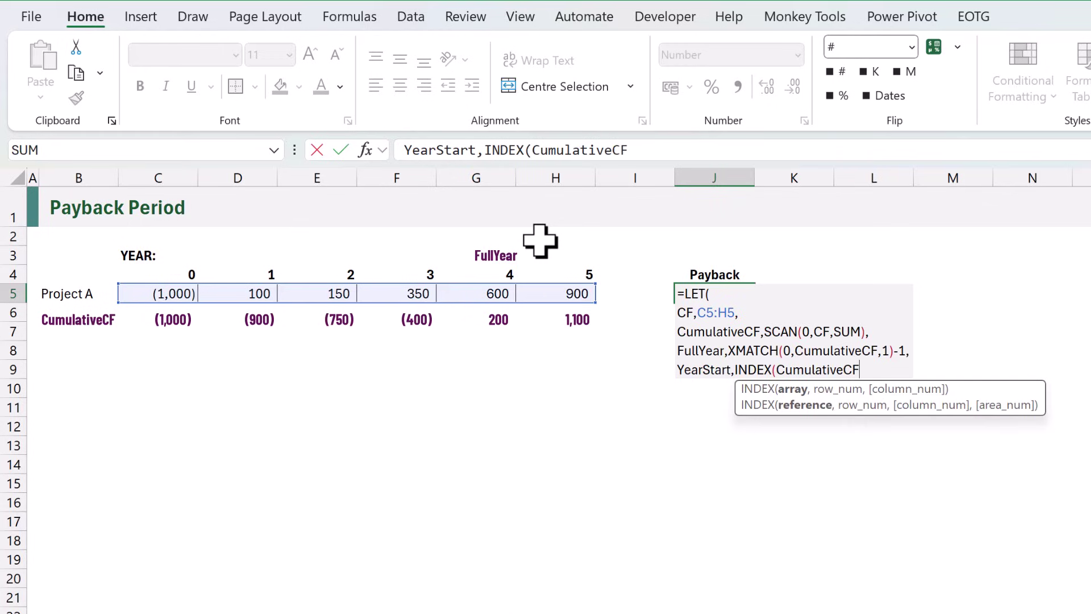
pyautogui.write(',')
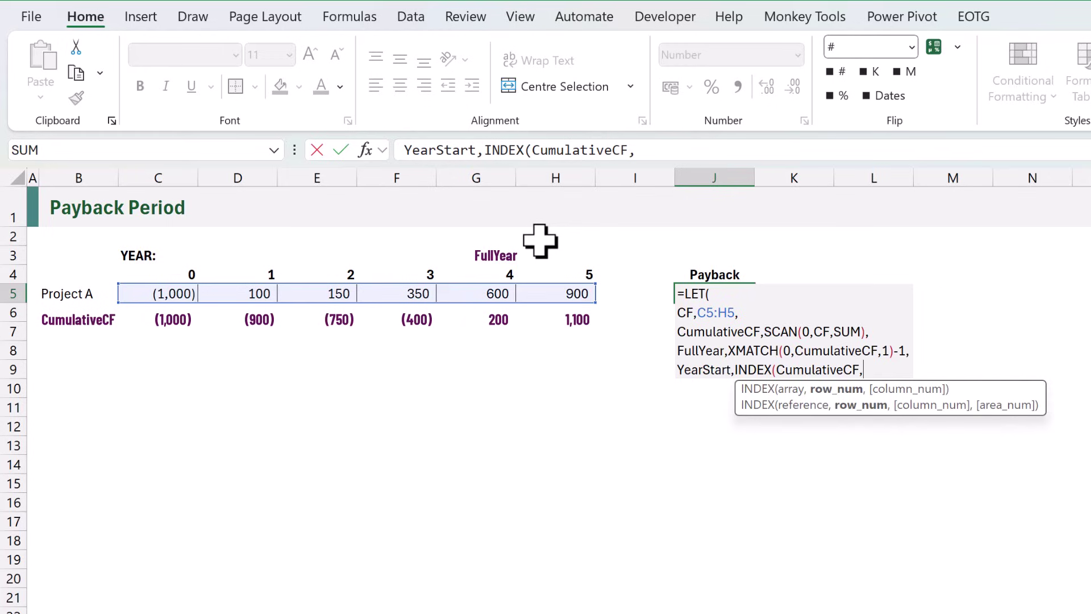
pyautogui.write('Ful')
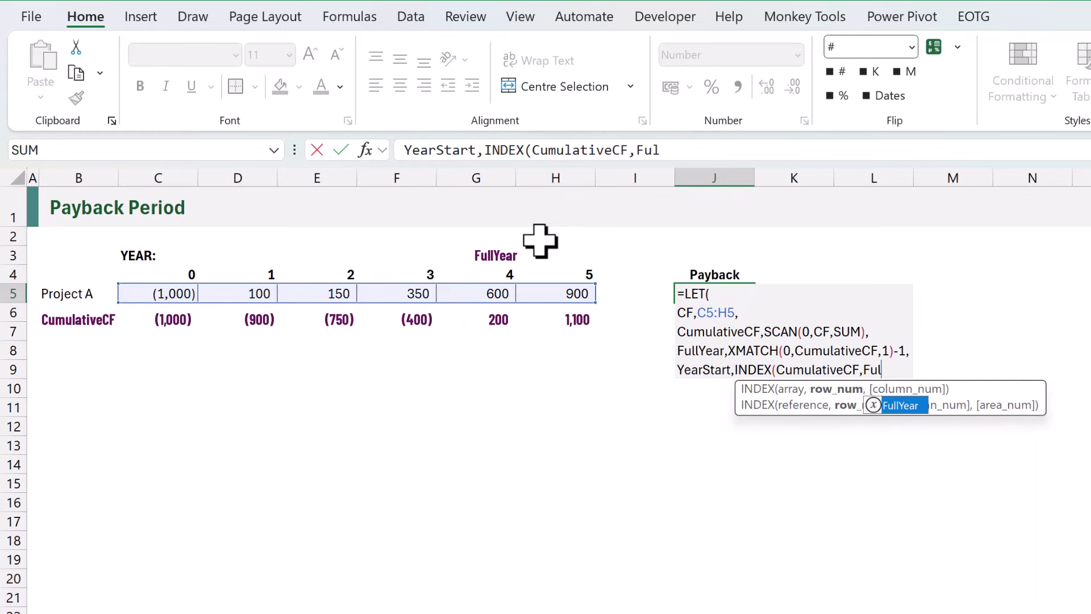
pyautogui.press('Tab')
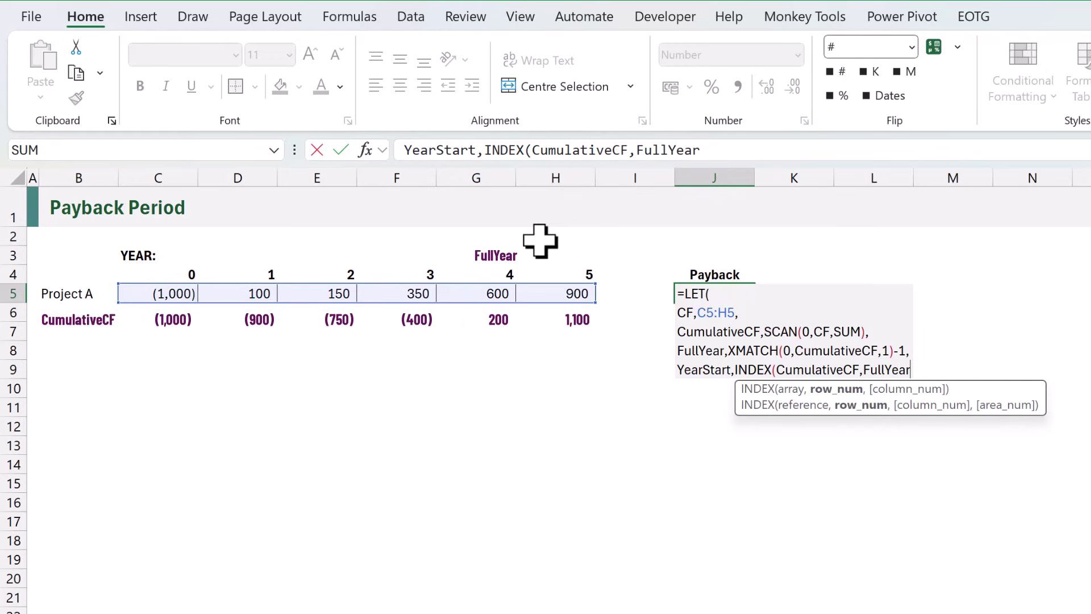
pyautogui.write(')')
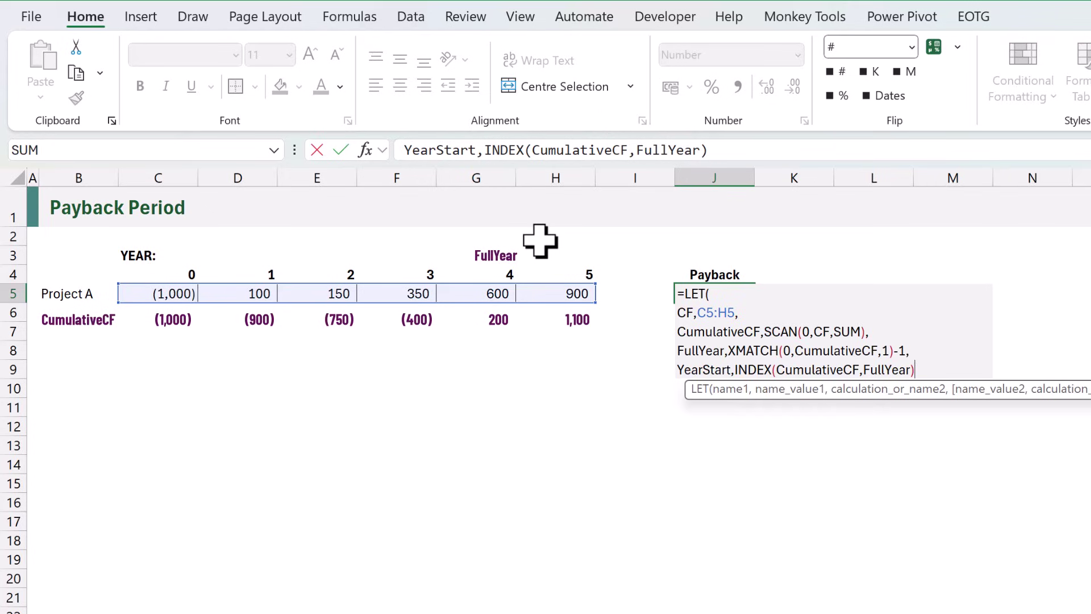
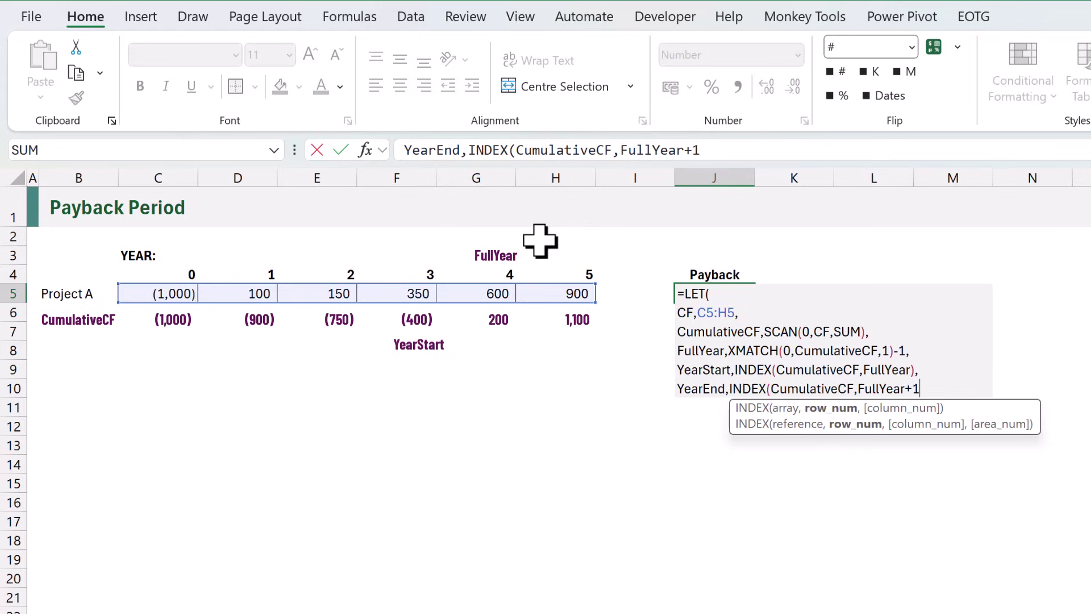
# Complete the YearEnd variable as INDEX(CumulativeCF,FullYear+1), then close the LET formula with YearStart as its output and commit it
pyautogui.write('),')
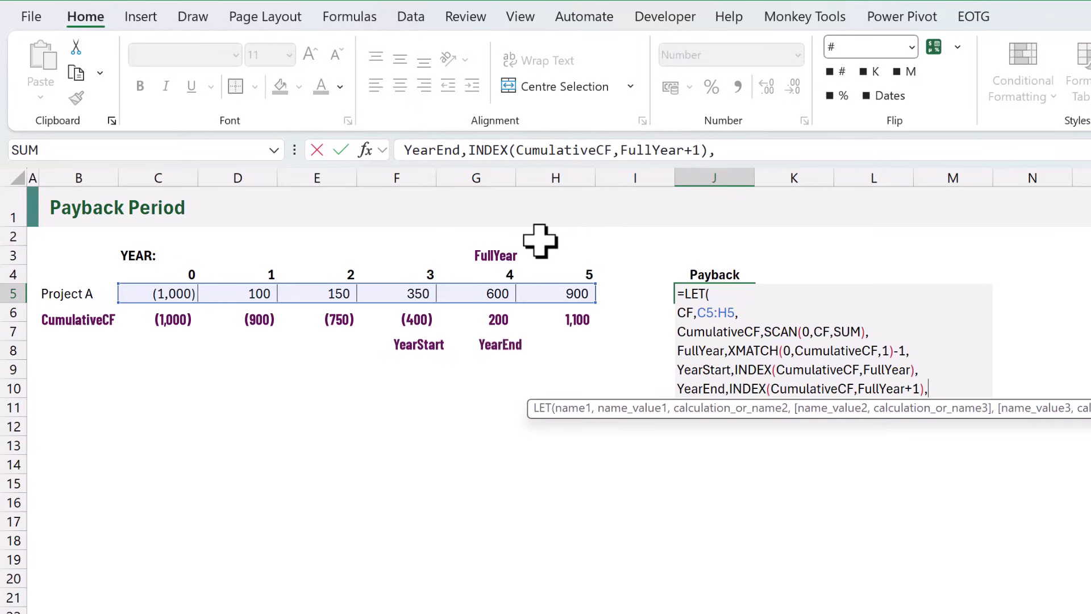
pyautogui.hotkey('alt', 'Return')
pyautogui.write('Y')
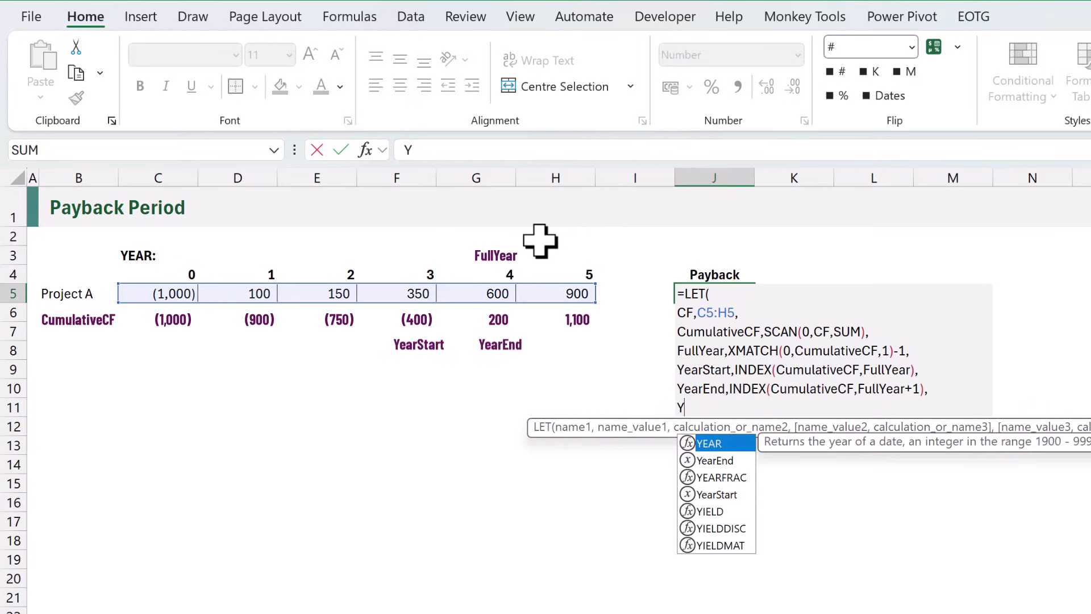
pyautogui.write('earStart)')
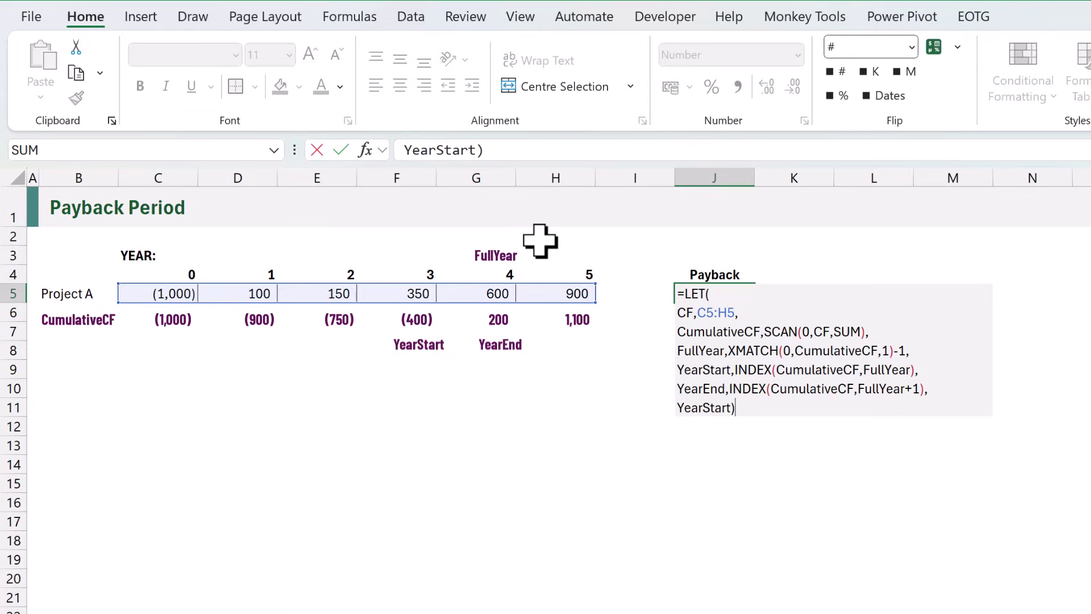
pyautogui.hotkey('ctrl', 'Return')
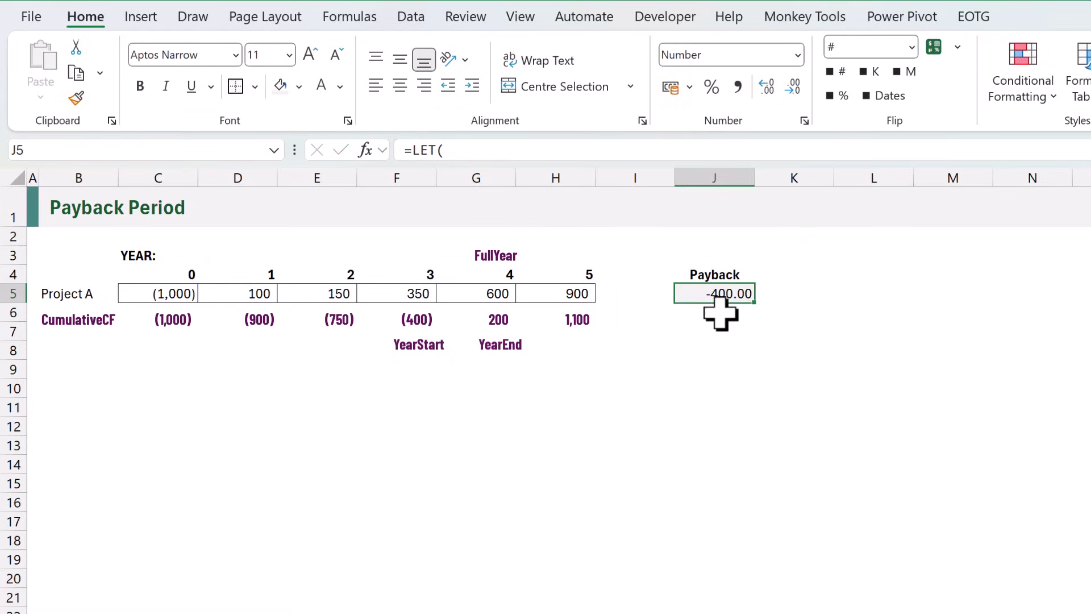
# Change the final output of the J5 LET formula to YearEnd and commit it
pyautogui.doubleClick(739, 295)
pyautogui.click(730, 407)
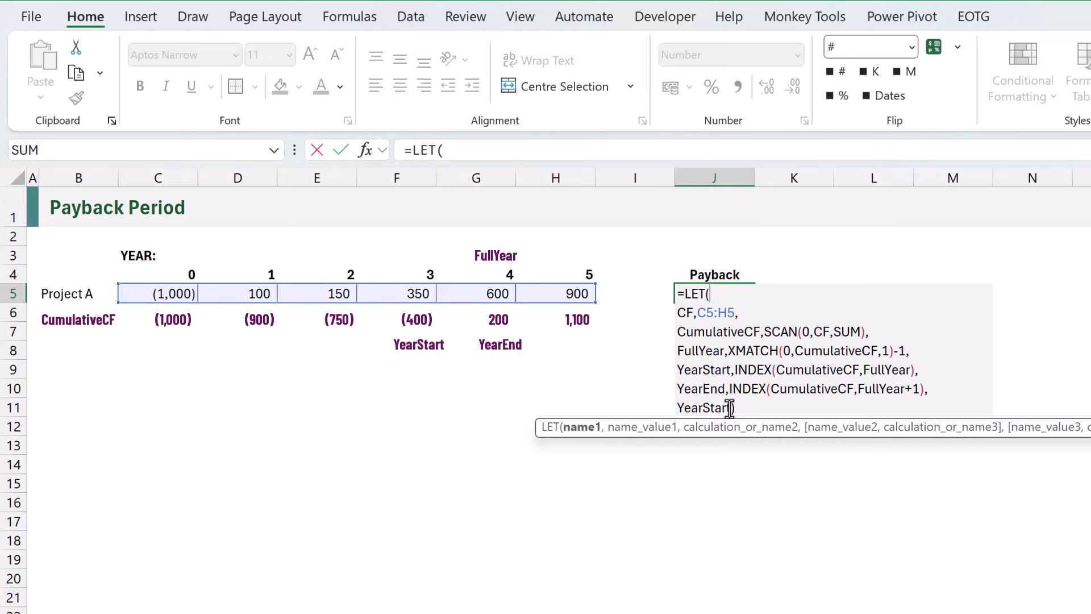
pyautogui.press('BackSpace')
pyautogui.press('BackSpace')
pyautogui.press('BackSpace')
pyautogui.press('BackSpace')
pyautogui.press('BackSpace')
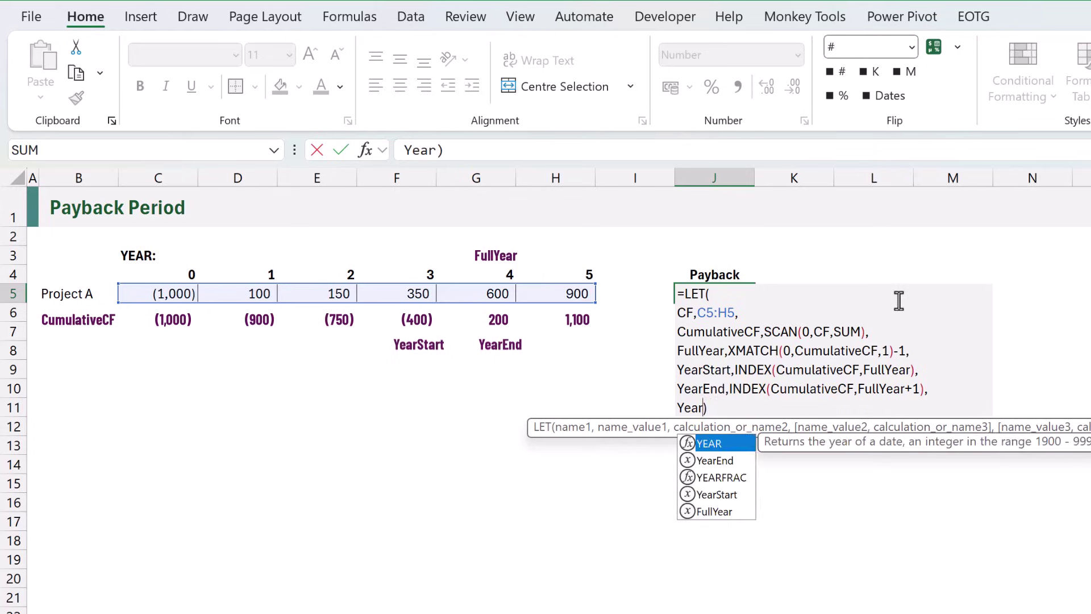
pyautogui.write('End')
pyautogui.hotkey('ctrl', 'Return')
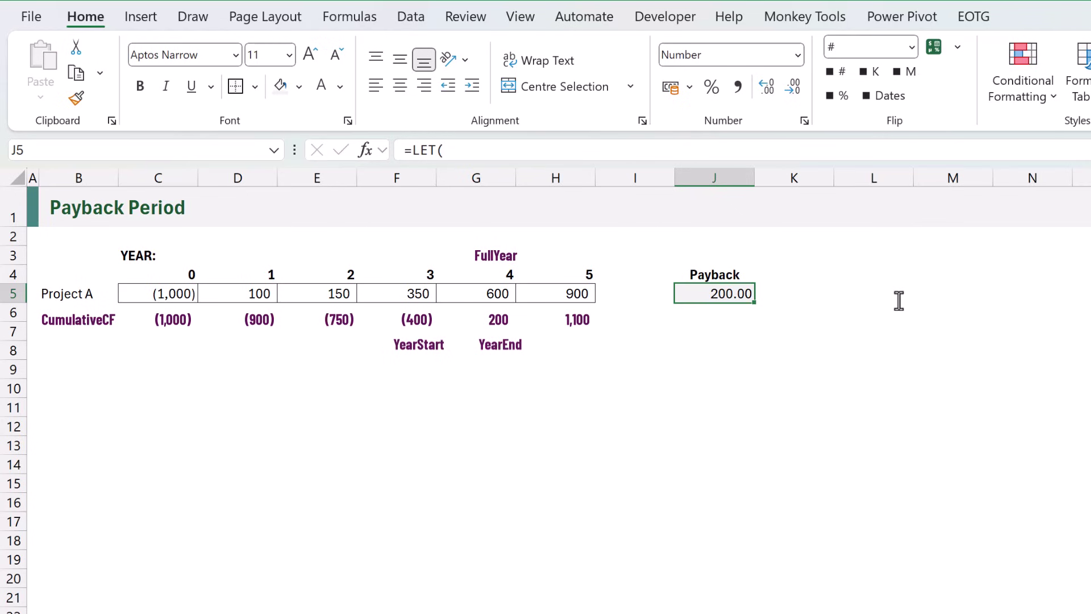
# Reopen the J5 formula for editing and remove the closing YearEnd output from its last line
pyautogui.press('F2')
pyautogui.press('BackSpace')
pyautogui.press('BackSpace')
pyautogui.press('BackSpace')
pyautogui.press('BackSpace')
pyautogui.press('BackSpace')
pyautogui.press('BackSpace')
pyautogui.press('BackSpace')
pyautogui.press('BackSpace')
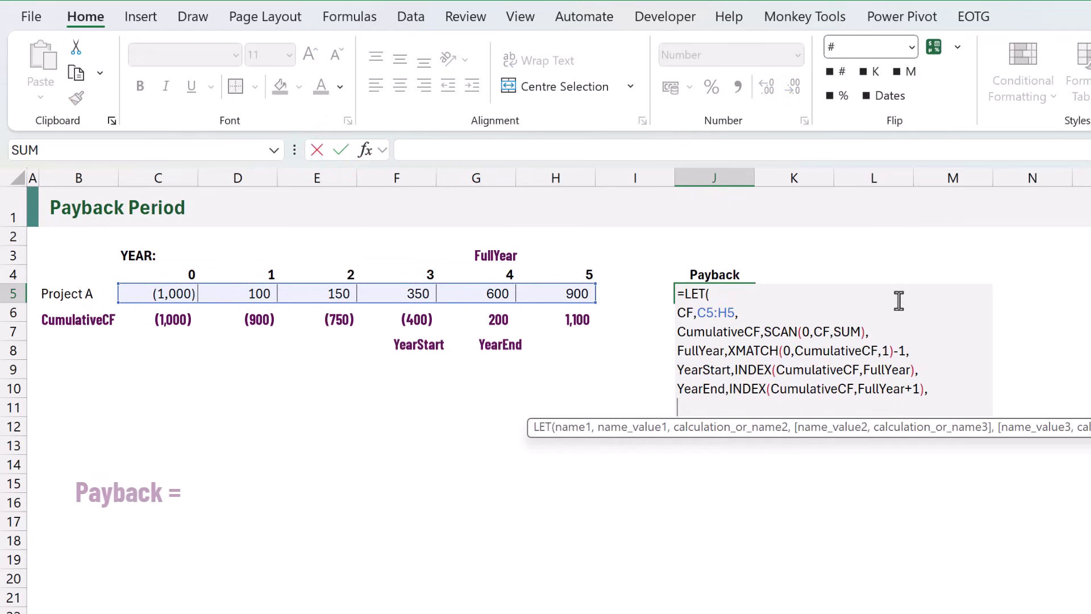
# Add the variable Payback to the LET formula, defined as FullYear + YearEnd / (YearStart - YearEnd), and start a new line
pyautogui.write('Payback,')
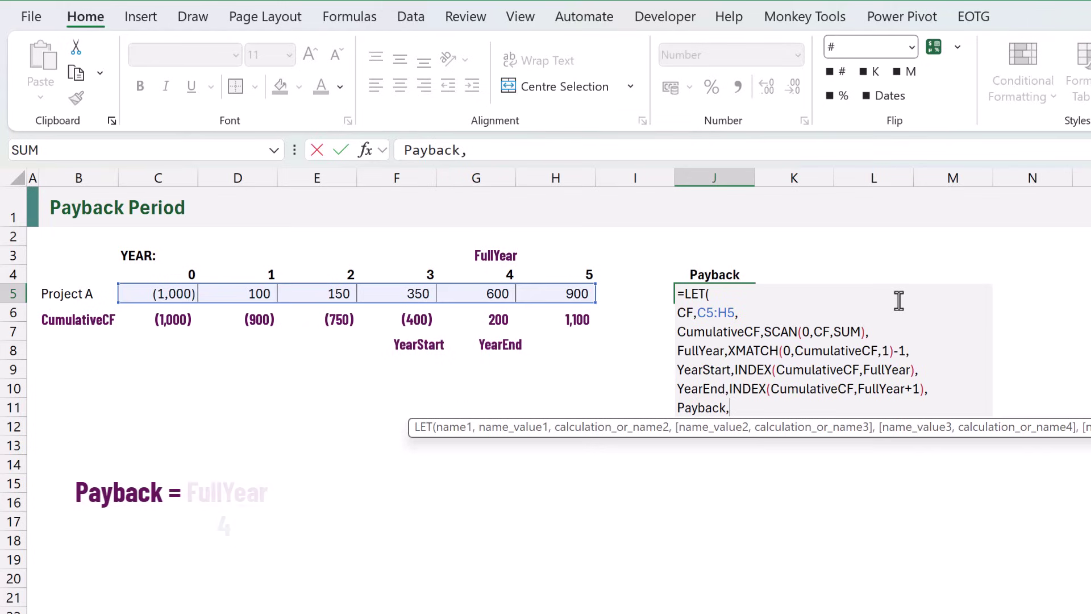
pyautogui.write('Full')
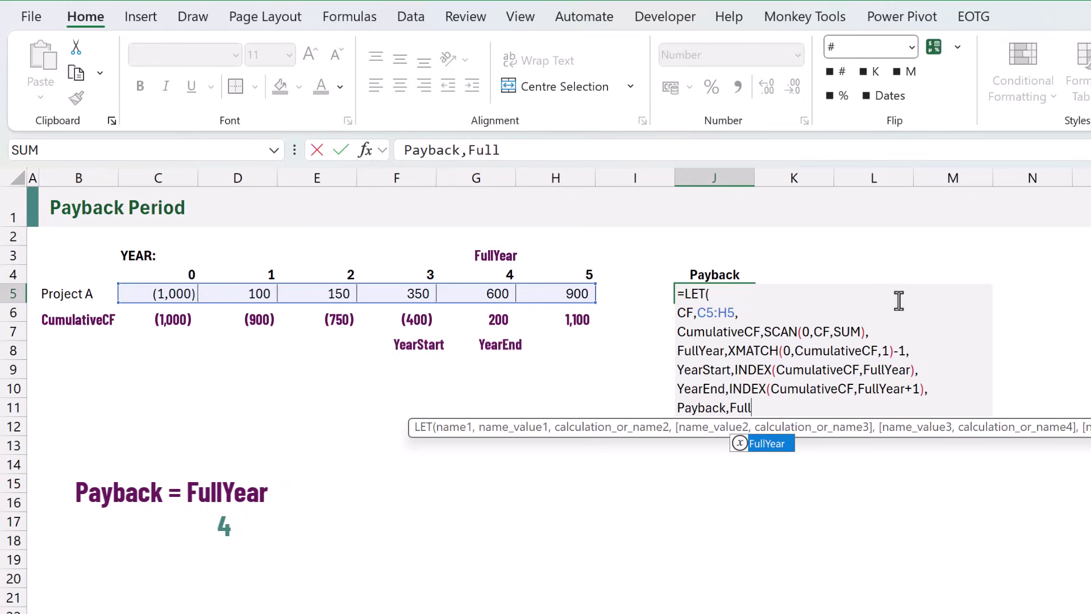
pyautogui.write('Year + ')
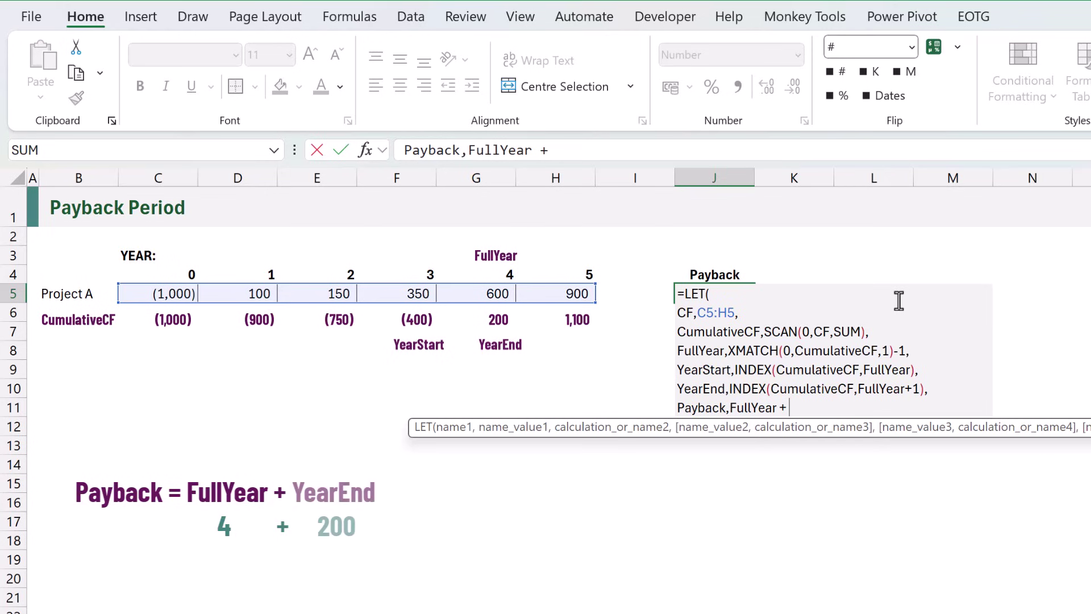
pyautogui.write('YearEnd')
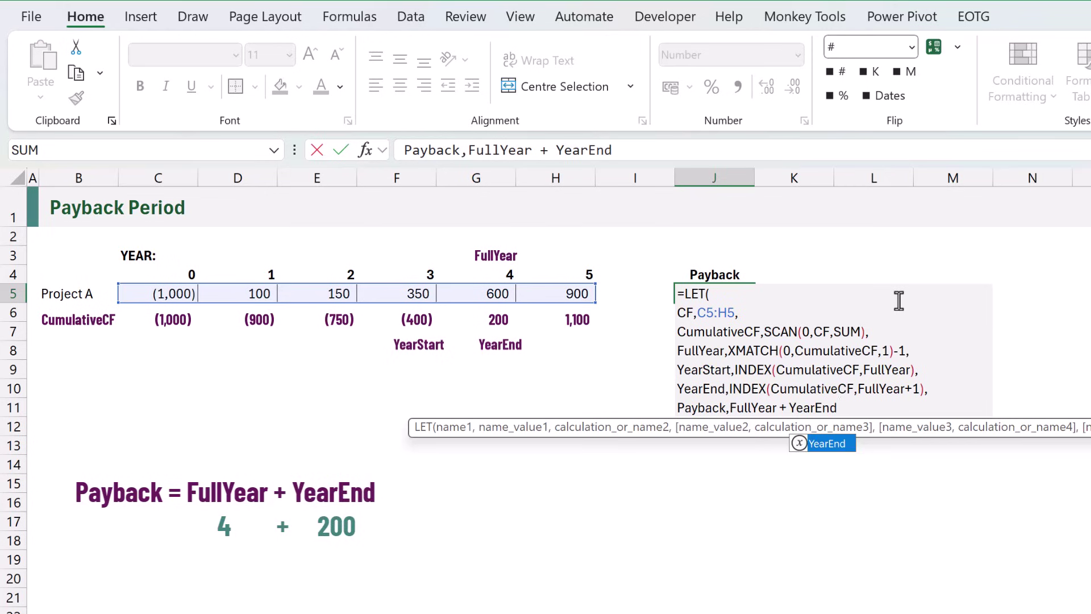
pyautogui.write(' / (')
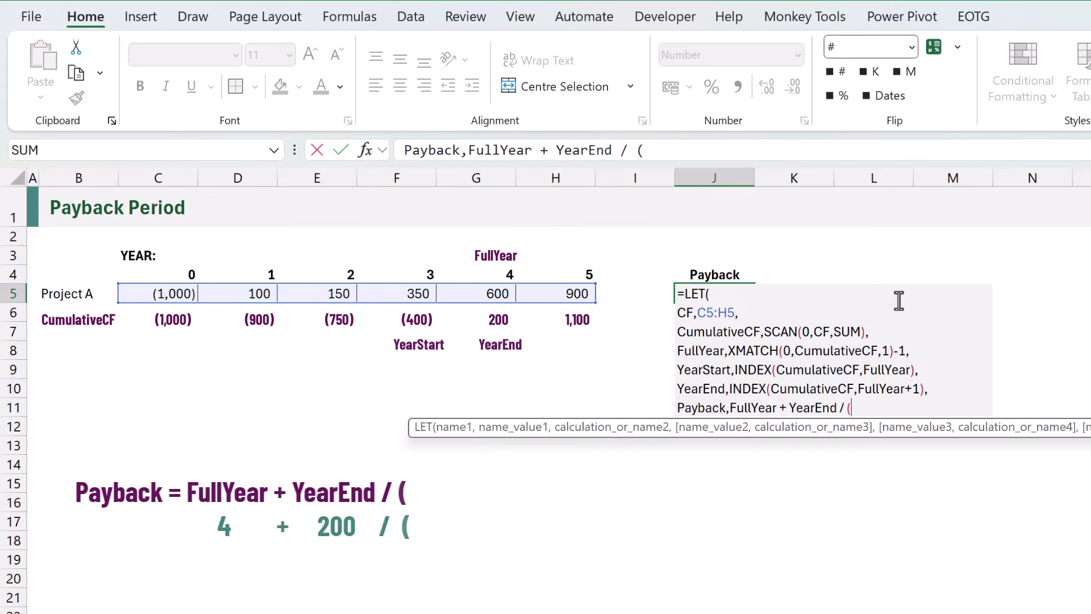
pyautogui.write('Year')
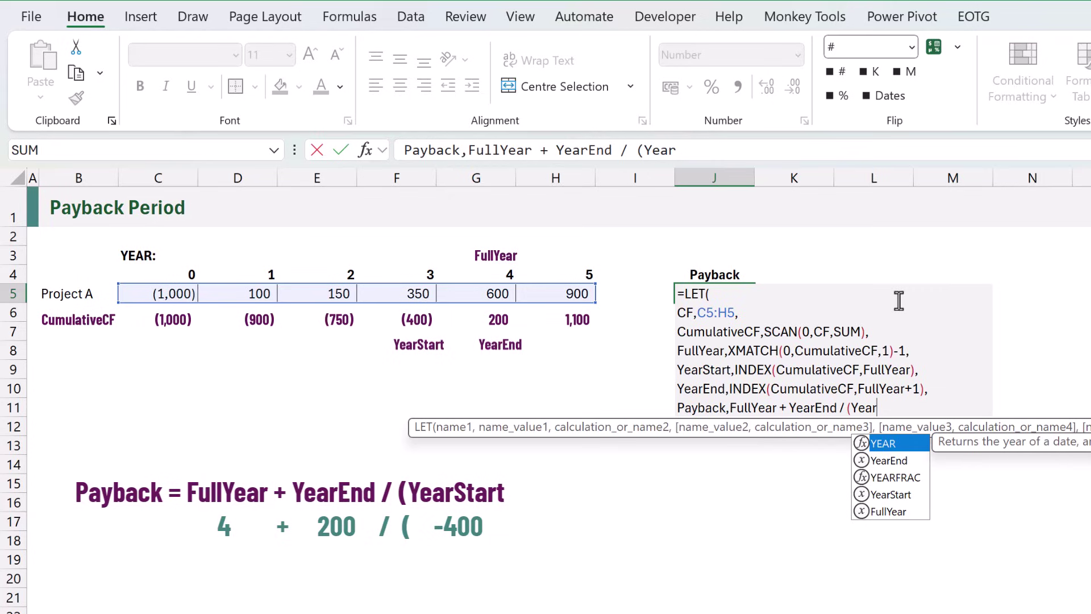
pyautogui.write('Start - ')
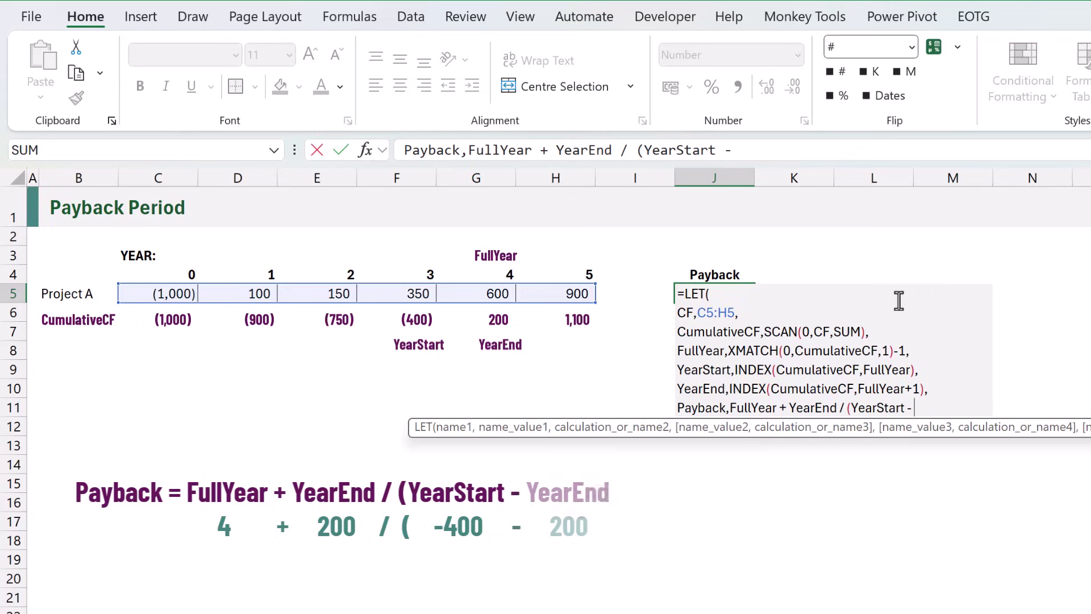
pyautogui.write('YearEnd')
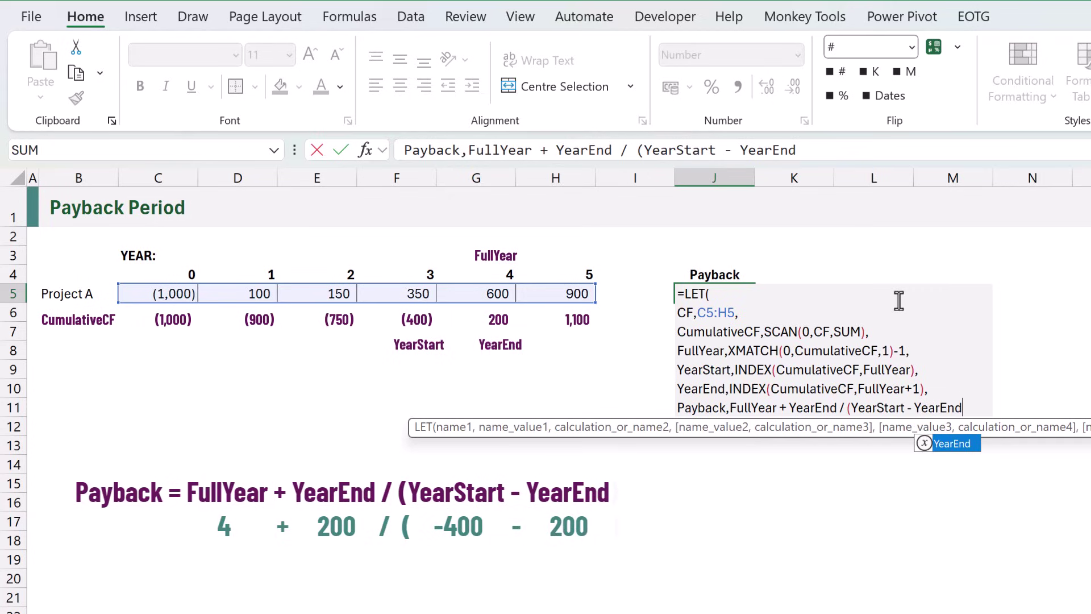
pyautogui.write(')')
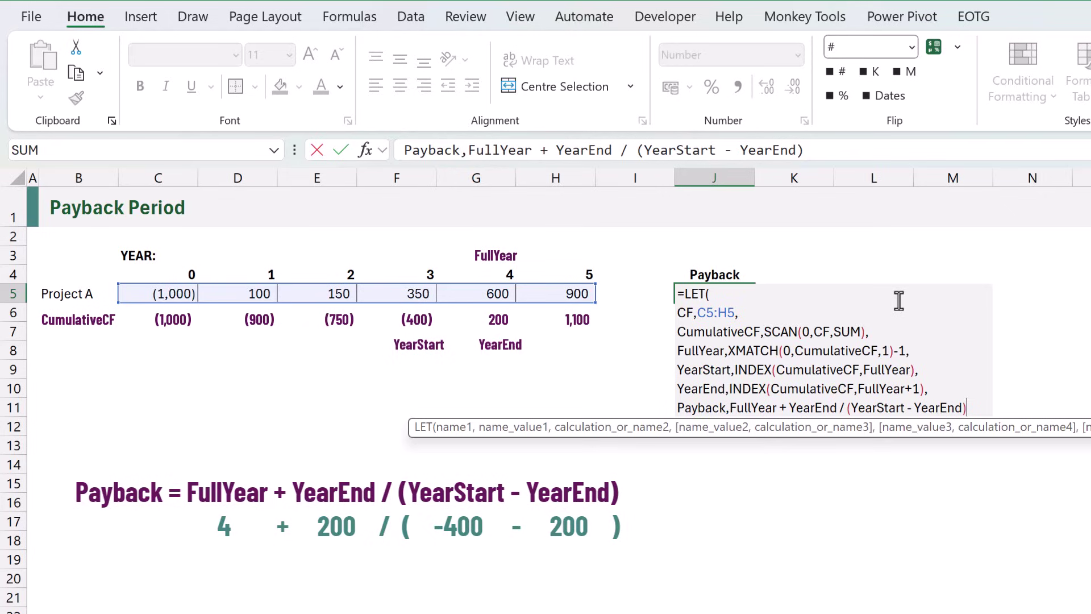
pyautogui.write(',')
pyautogui.hotkey('alt', 'Return')
# Close the LET formula with Payback as its output and commit it in J5
pyautogui.write('Pay')
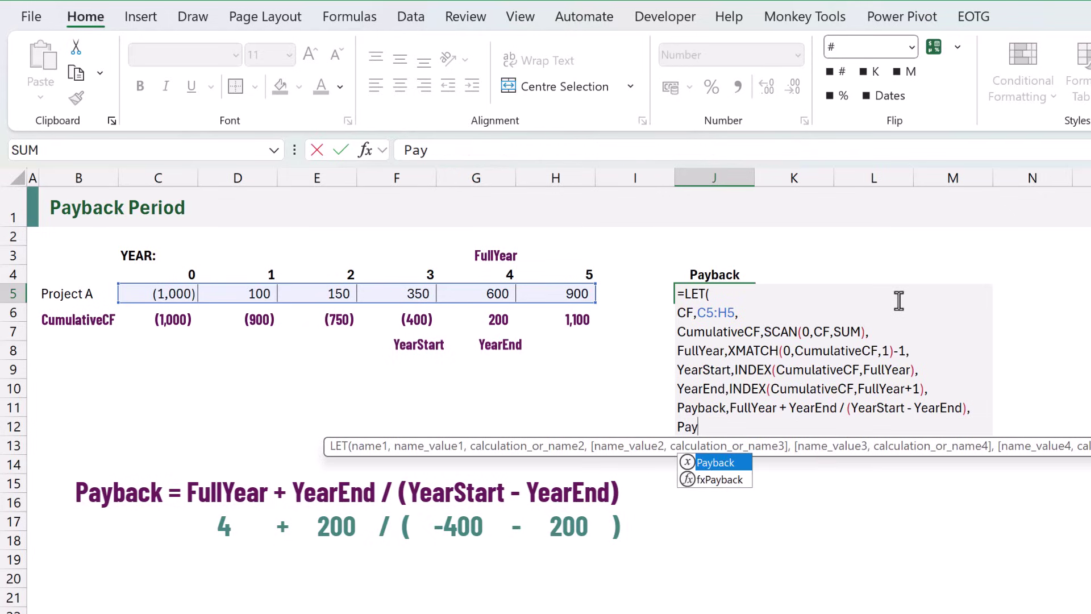
pyautogui.write('back)')
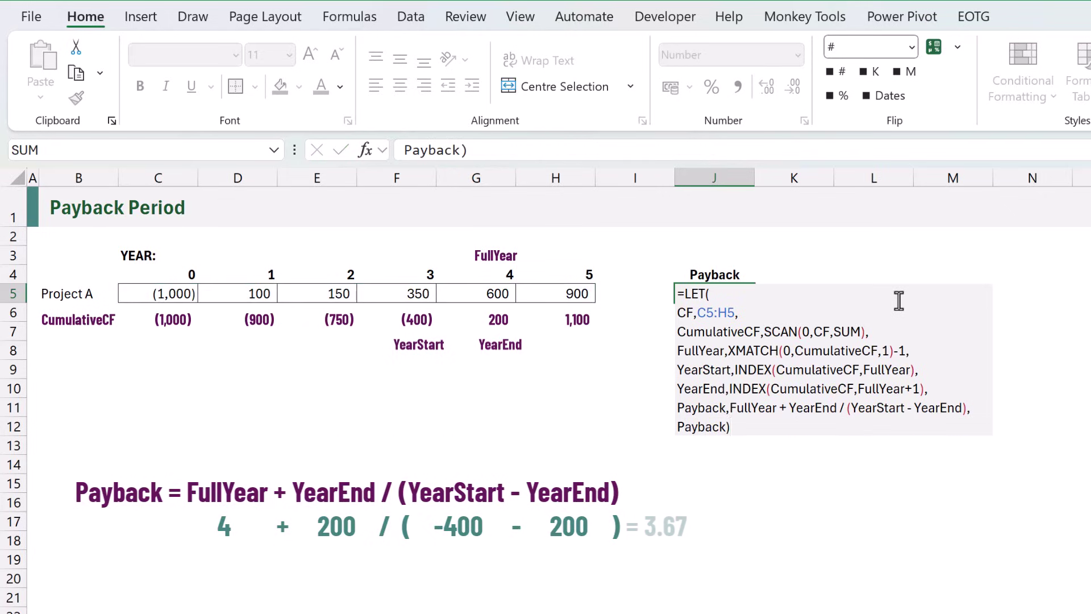
pyautogui.hotkey('ctrl', 'Return')
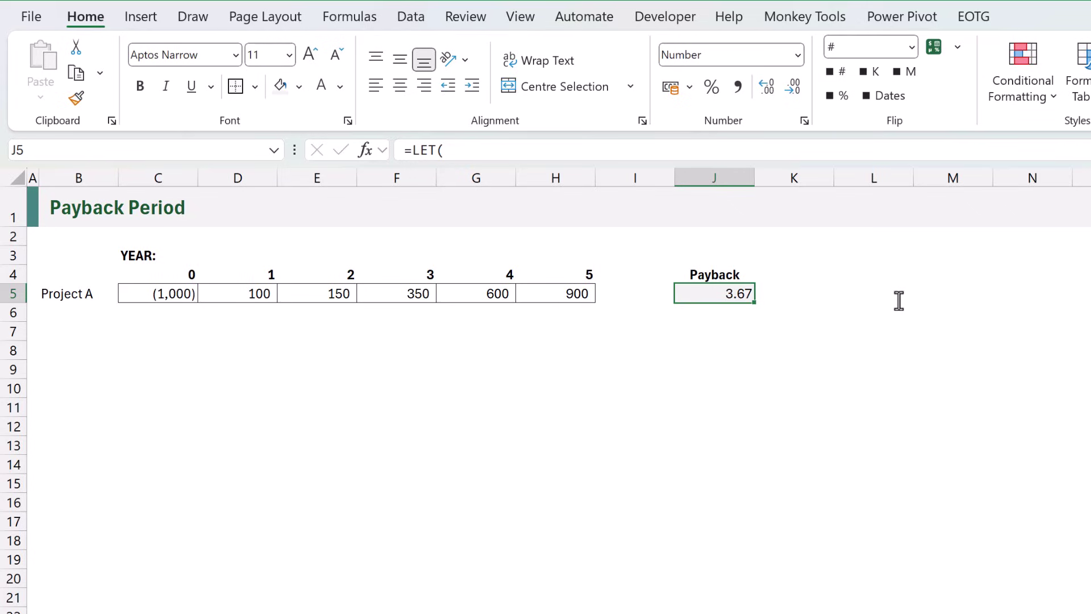
# Test the payback formula by setting Project A's year 0 cash flow in C5 to 500 and then to -10000
pyautogui.click(179, 298)
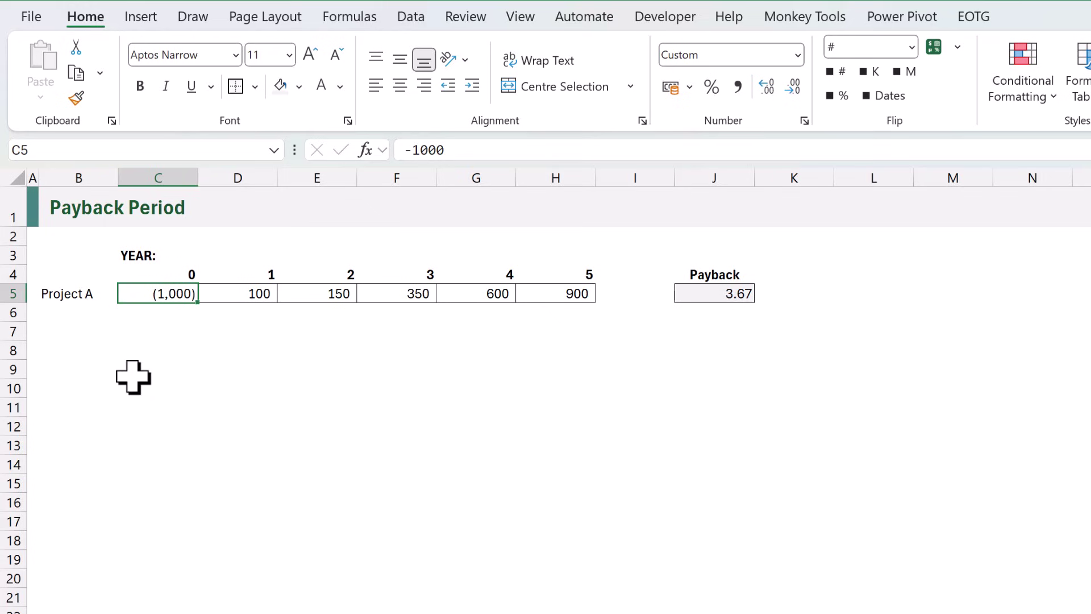
pyautogui.write('500')
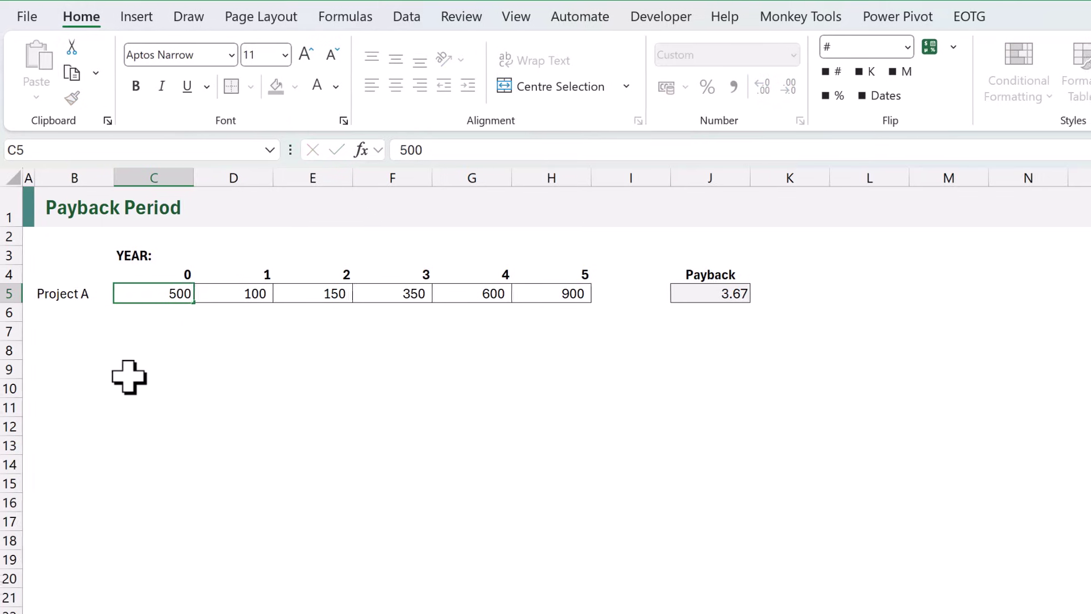
pyautogui.hotkey('ctrl', 'Return')
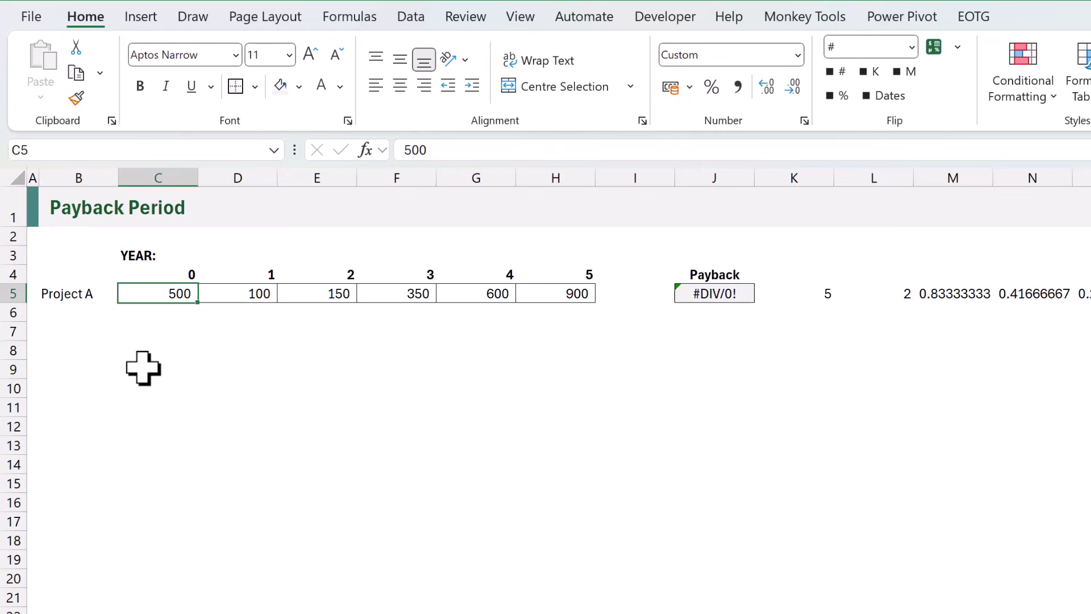
pyautogui.write('-10000')
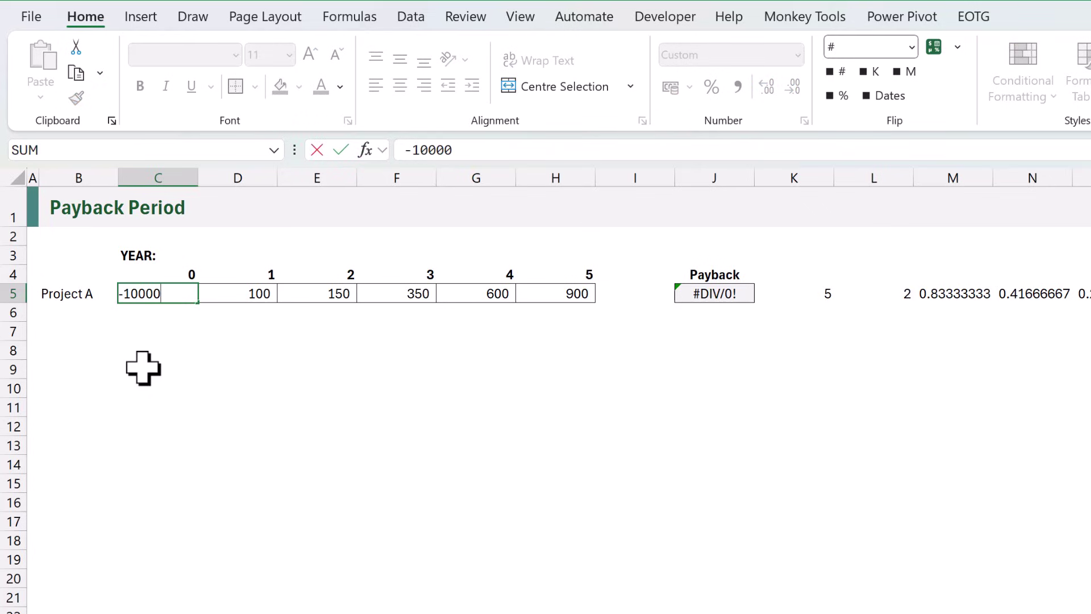
pyautogui.press('Return')
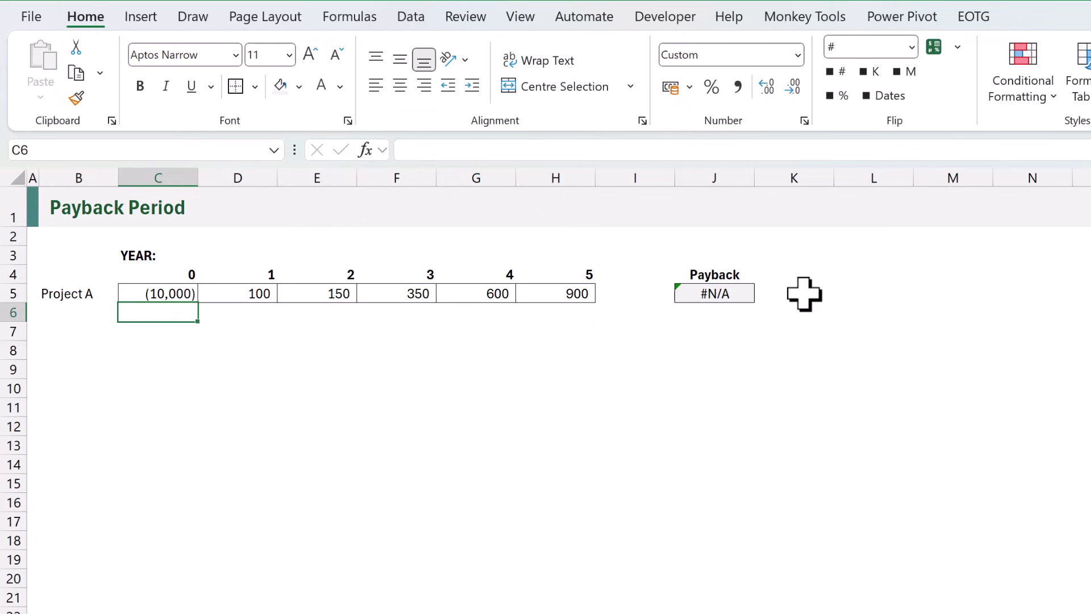
# Reopen the J5 formula for editing and remove the closing Payback output from its last line
pyautogui.click(724, 288)
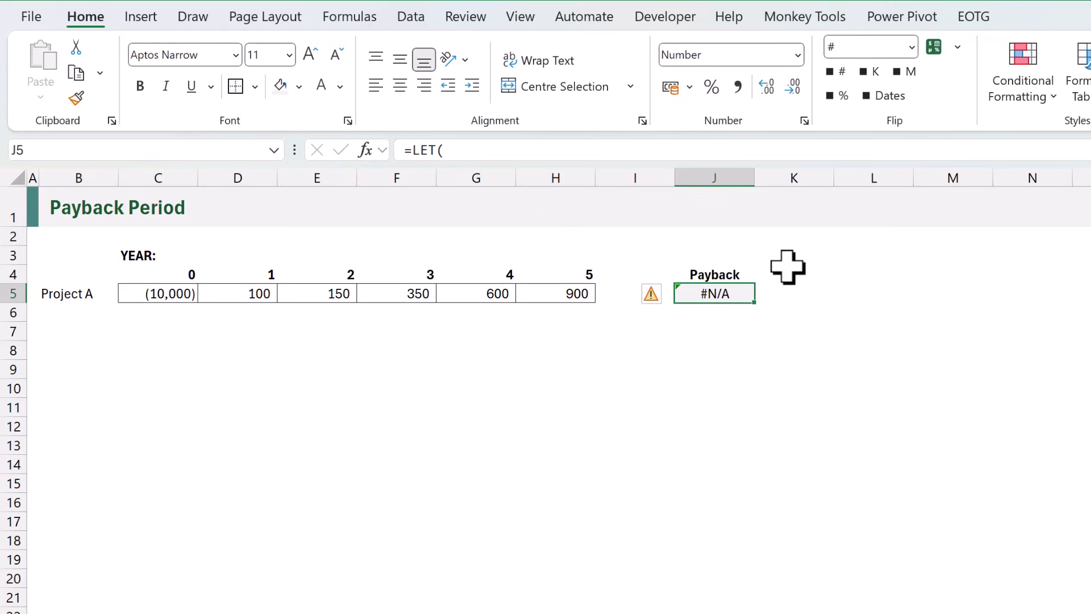
pyautogui.press('F2')
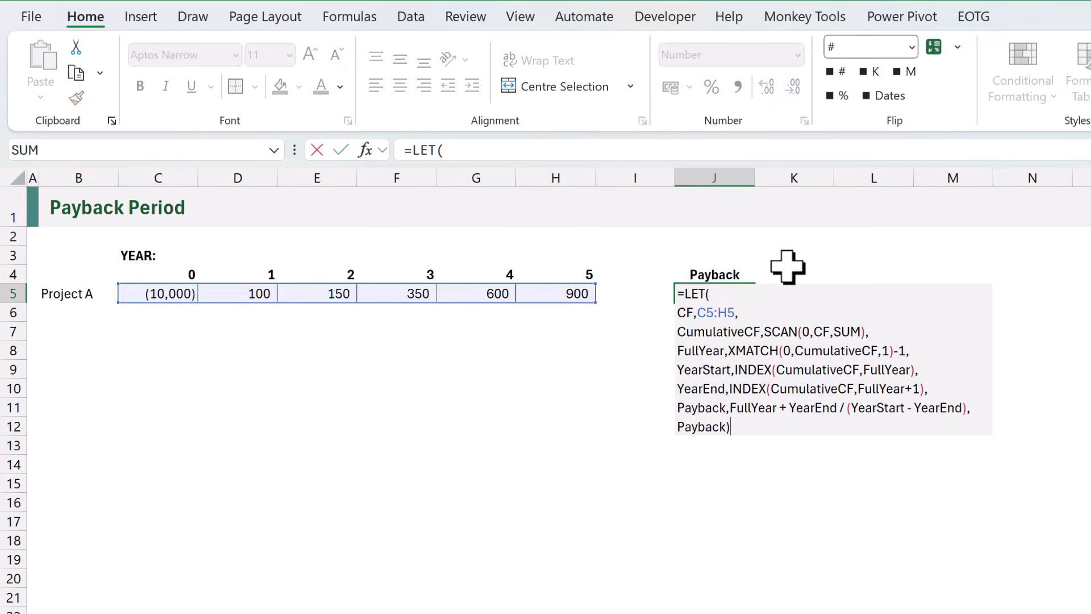
pyautogui.press('BackSpace')
pyautogui.press('BackSpace')
pyautogui.press('BackSpace')
pyautogui.press('BackSpace')
pyautogui.press('BackSpace')
pyautogui.press('BackSpace')
pyautogui.press('BackSpace')
pyautogui.press('BackSpace')
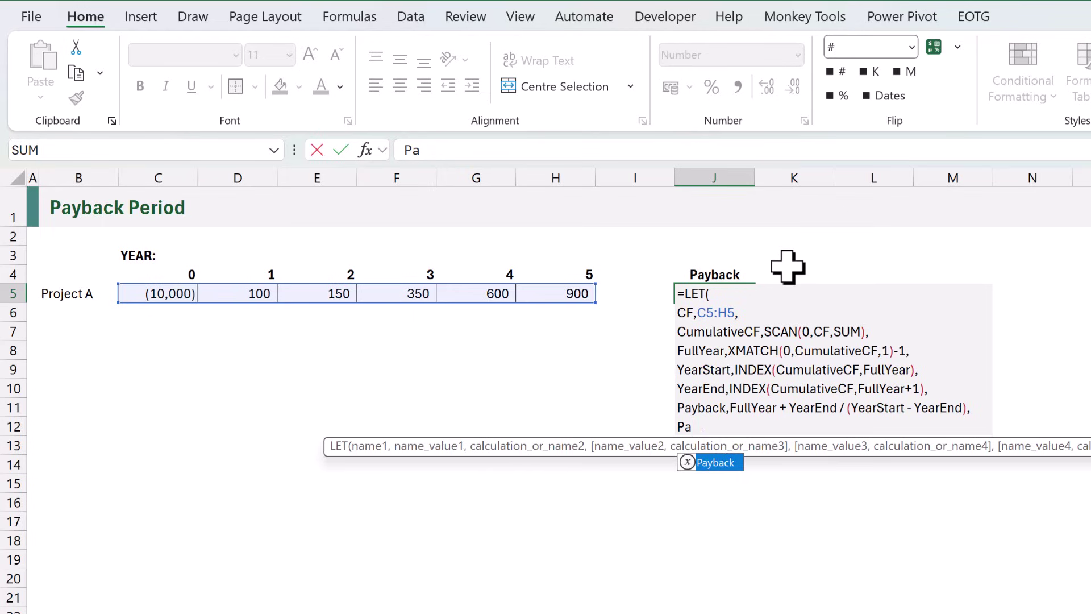
# Add a variable named Result to the LET formula, begin its definition with SWITCH(TRUE, and start a new line
pyautogui.write('Result,')
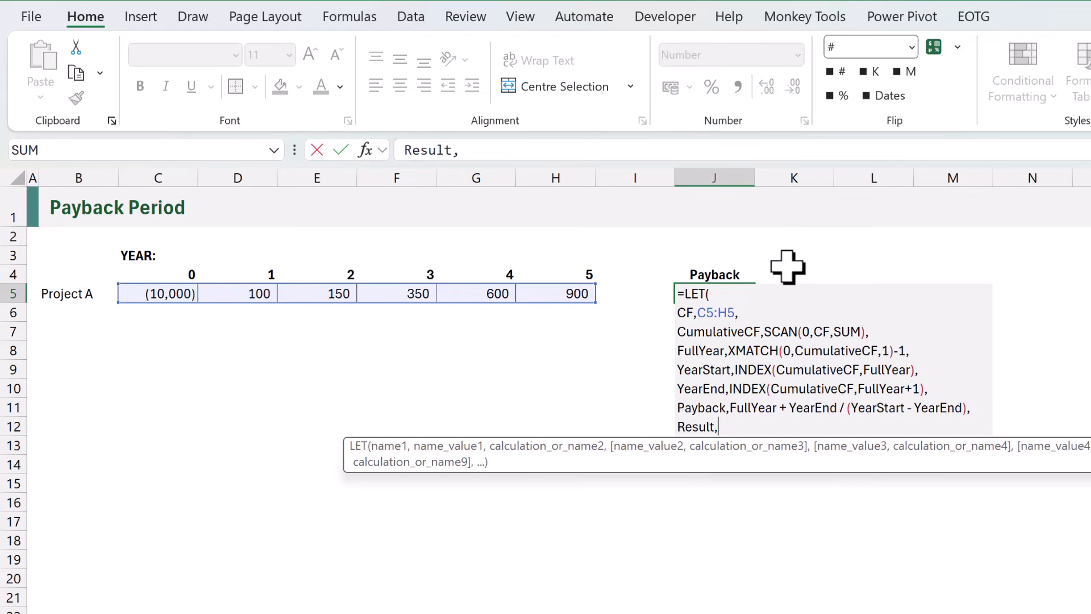
pyautogui.write('SWITCH')
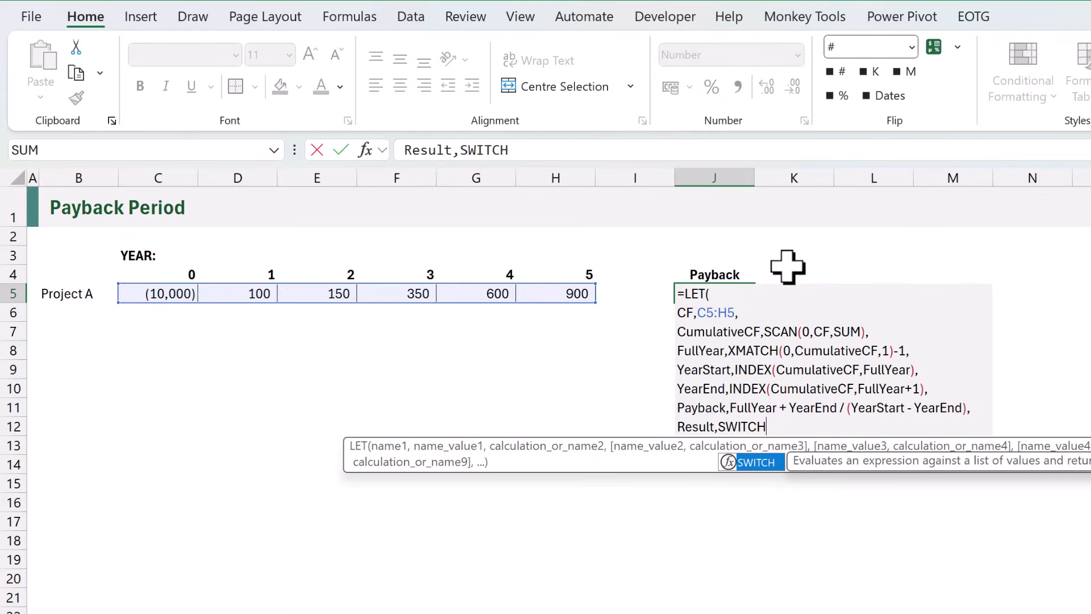
pyautogui.write('(T')
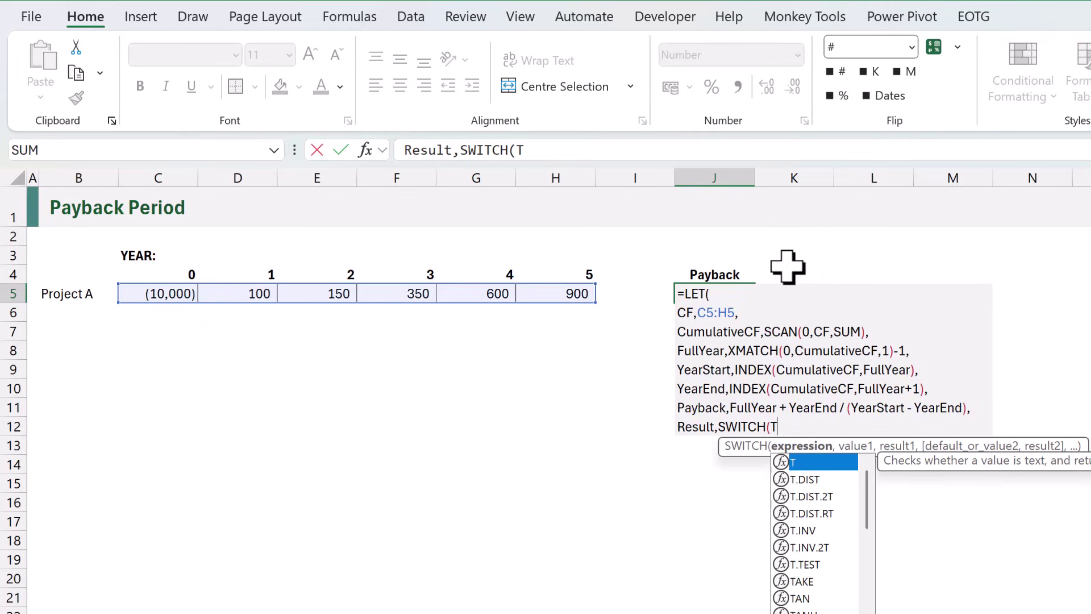
pyautogui.write('RUE,')
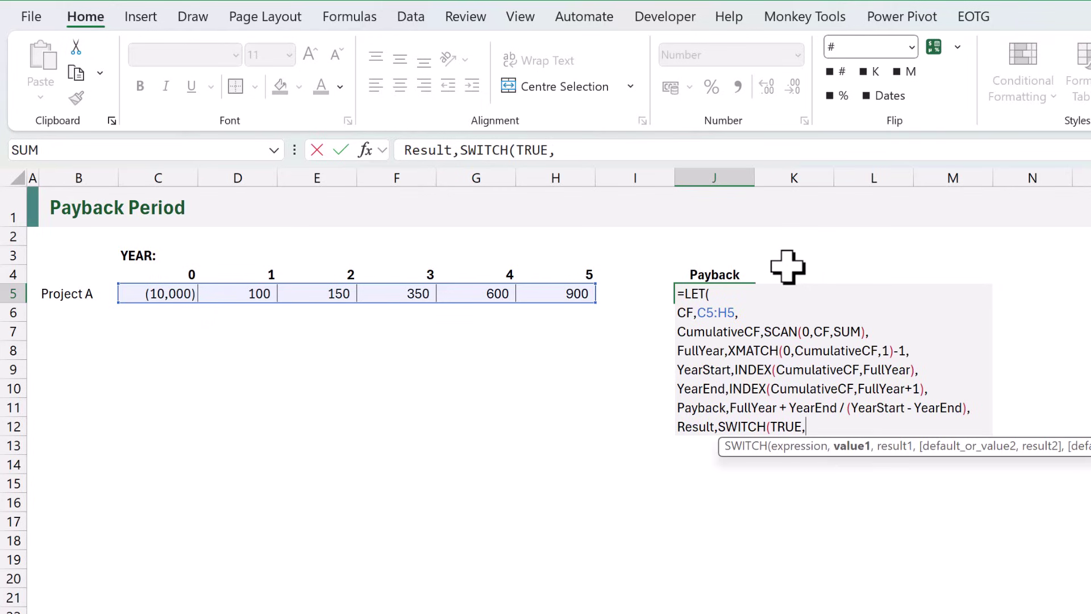
pyautogui.hotkey('alt', 'Return')
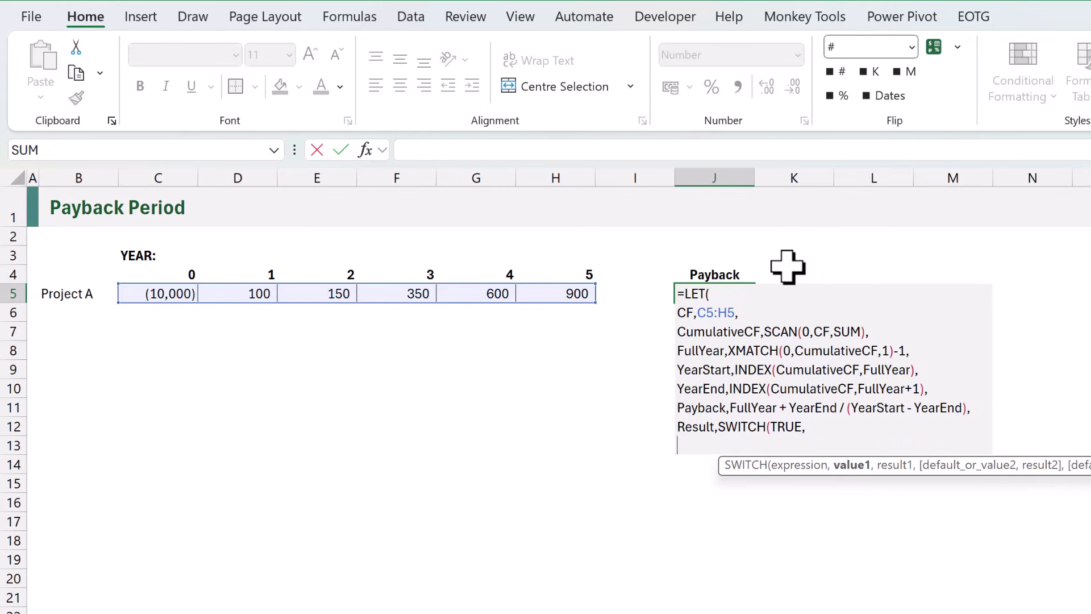
# Add the first SWITCH case, returning 0 when INDEX(CF,1)>=0, and start a new line
pyautogui.write('INDEX')
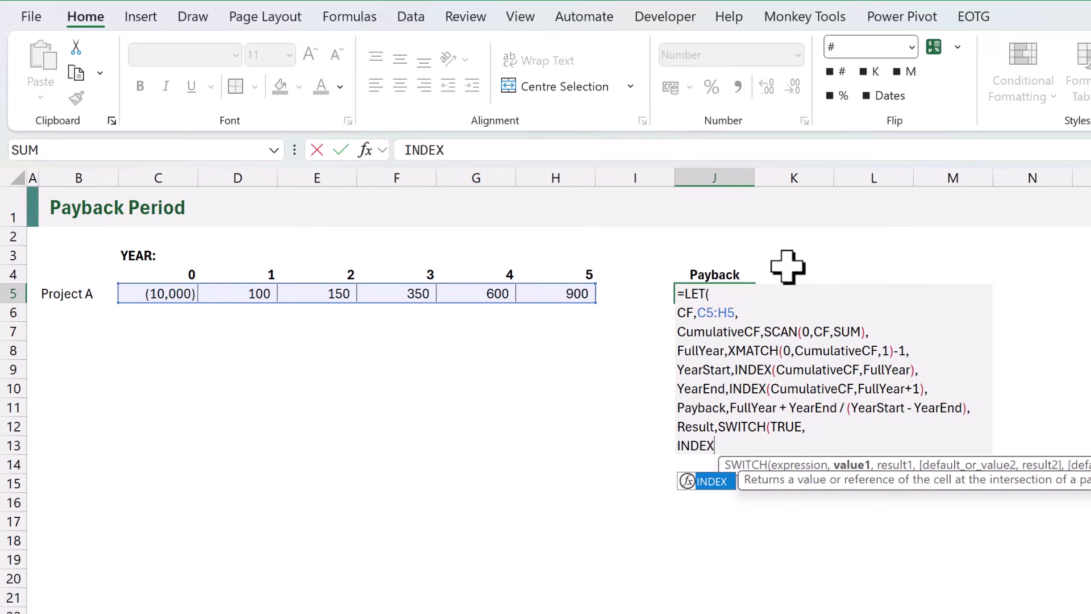
pyautogui.write('(CF')
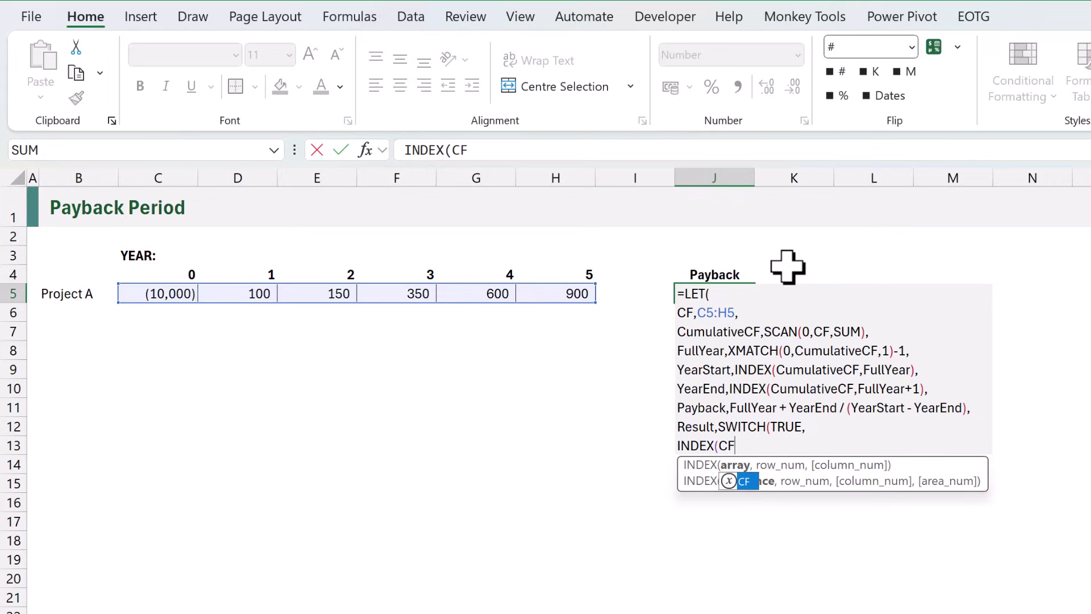
pyautogui.write(',1')
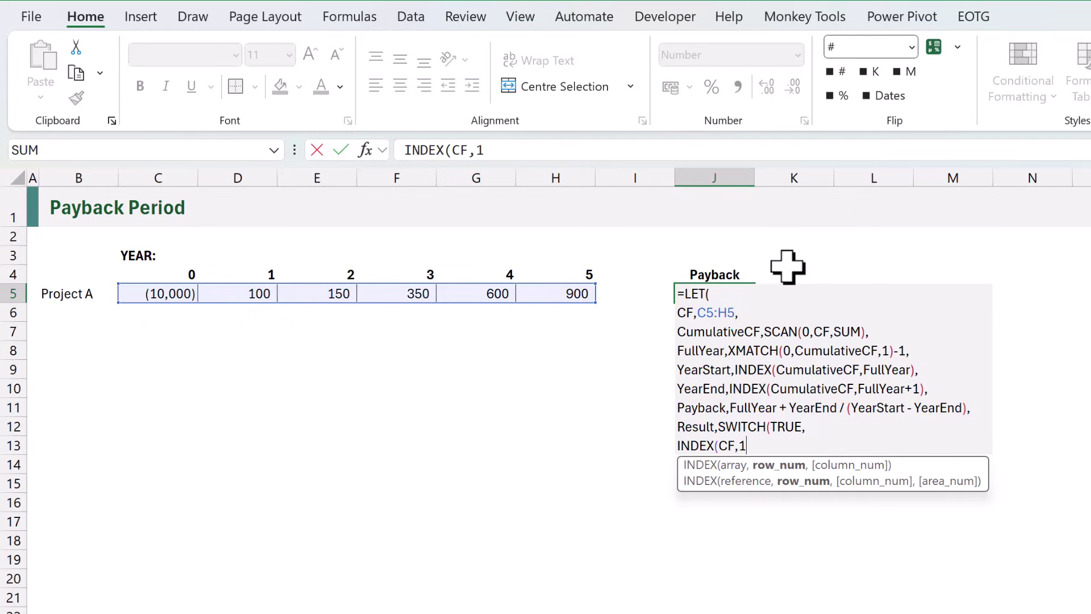
pyautogui.write(')')
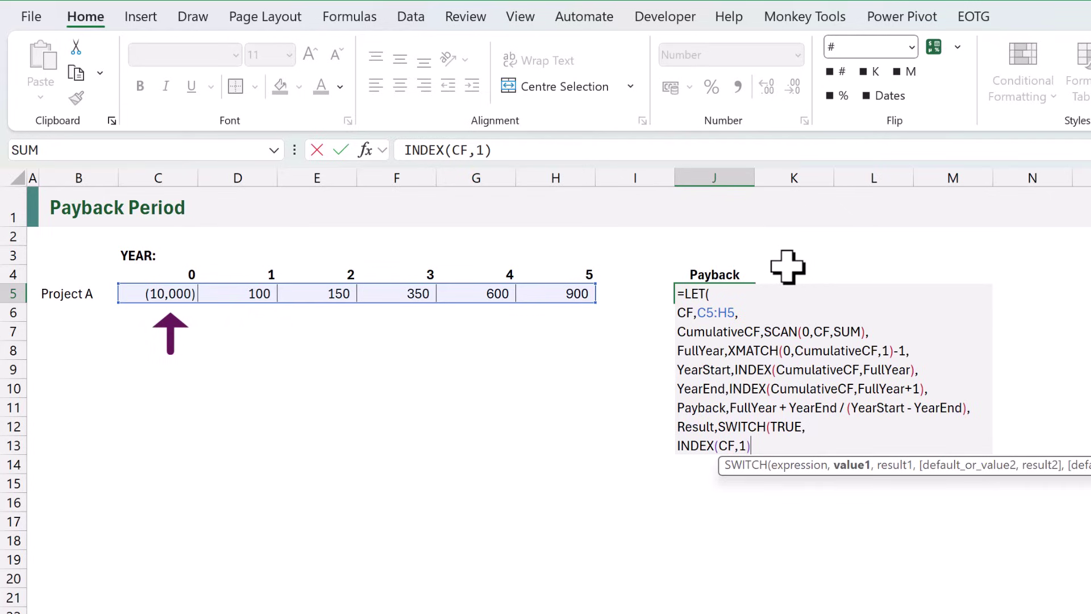
pyautogui.write('>=0')
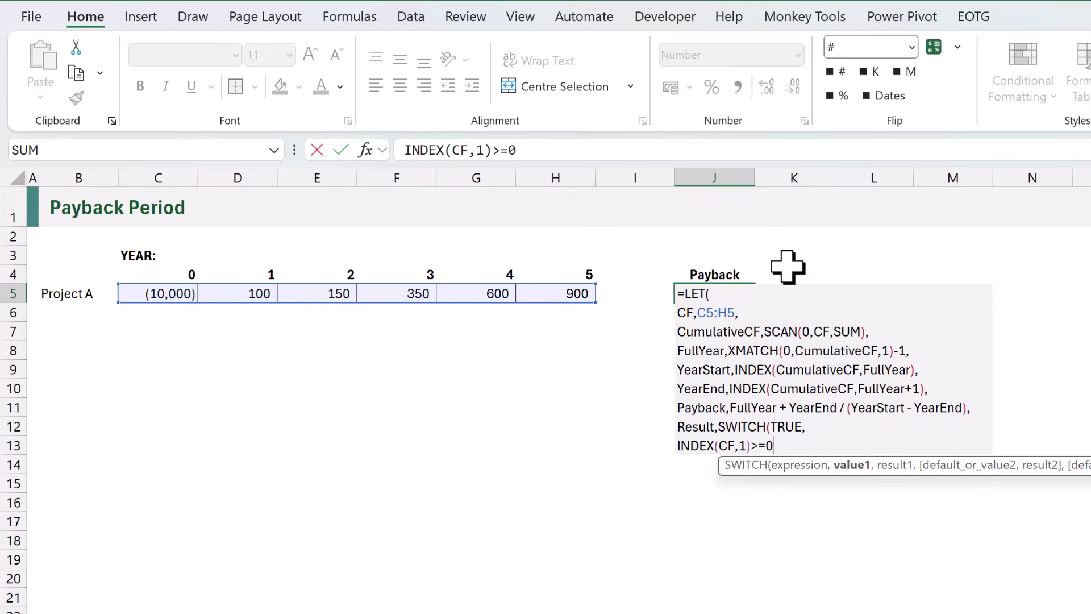
pyautogui.write(',')
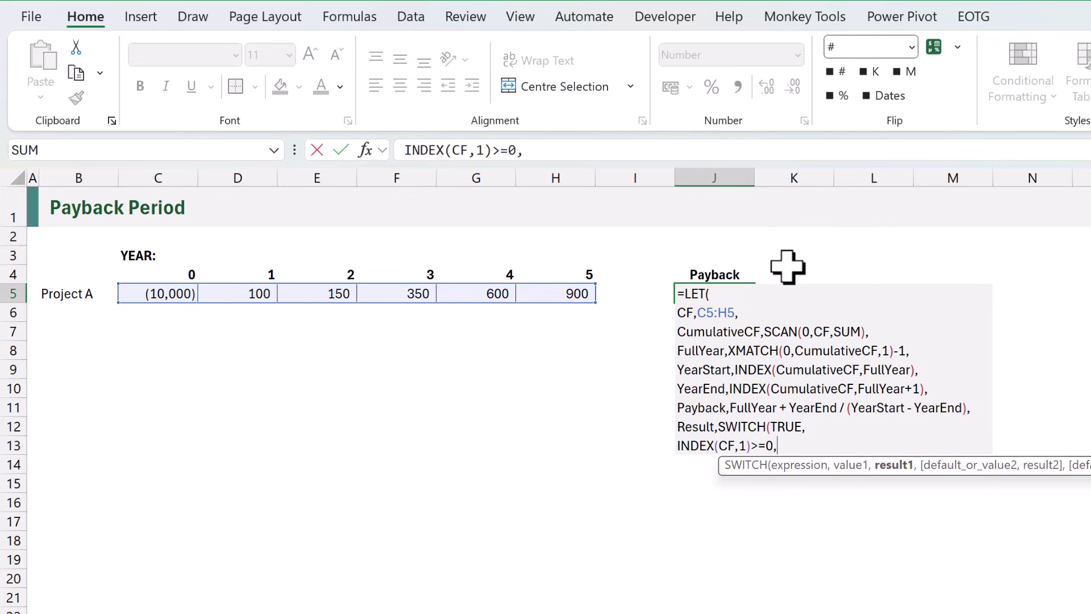
pyautogui.write('0')
pyautogui.write(',')
pyautogui.hotkey('alt', 'Return')
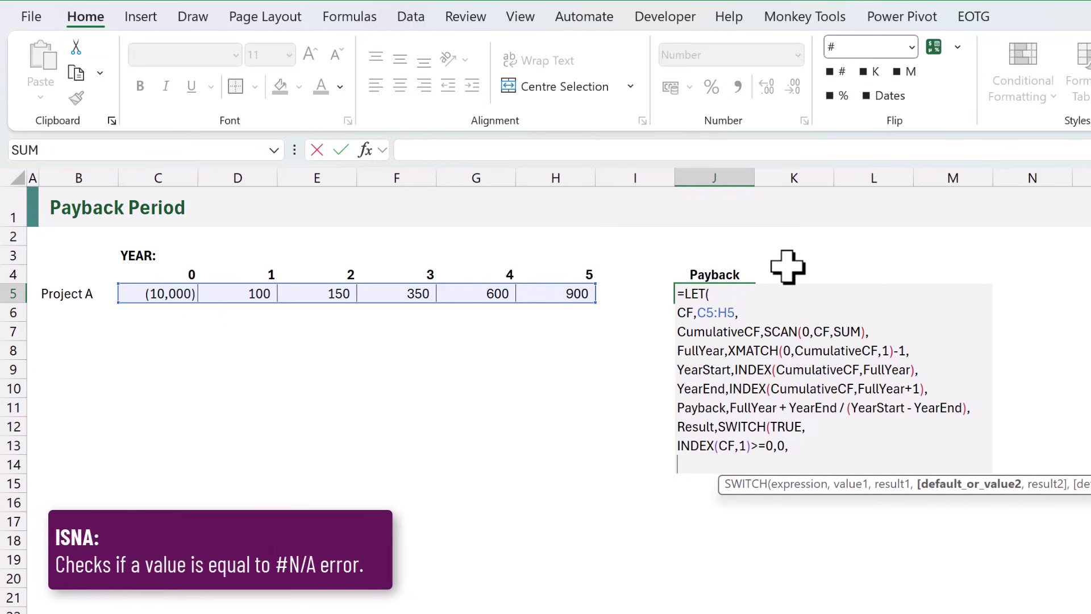
# Add the second SWITCH case, returning "No Payback" when ISNA(Payback) is true, and start a new line
pyautogui.write('ISNA')
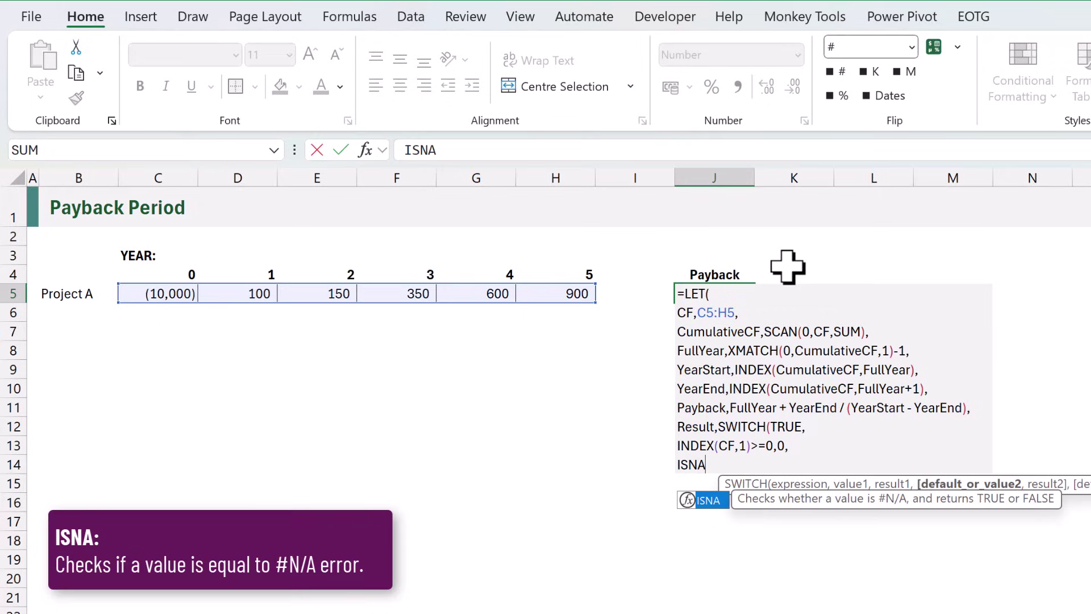
pyautogui.write('(Payback')
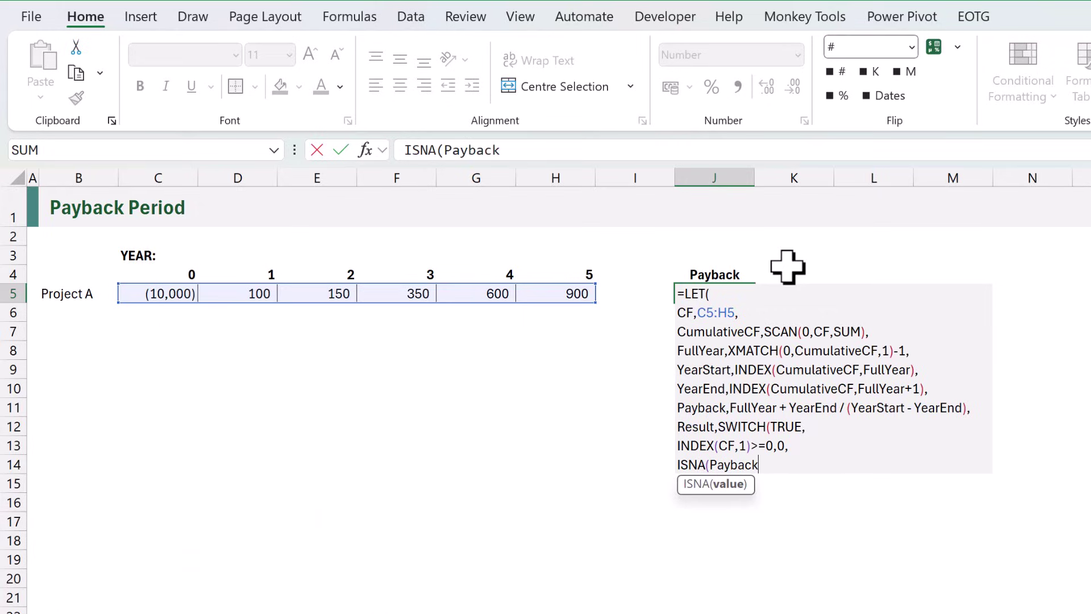
pyautogui.write('),')
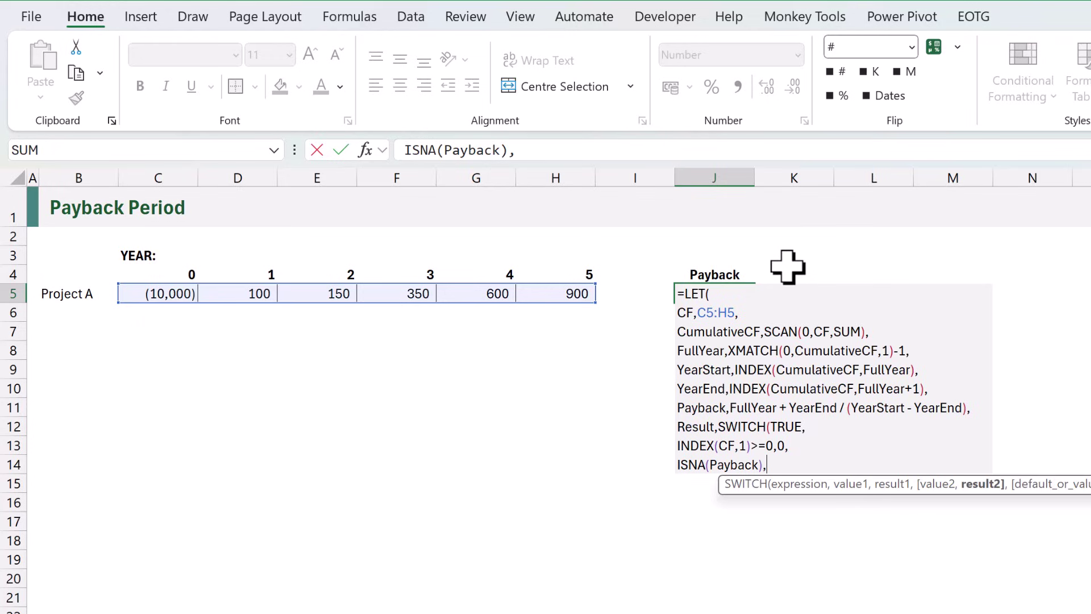
pyautogui.write('"No Payback",')
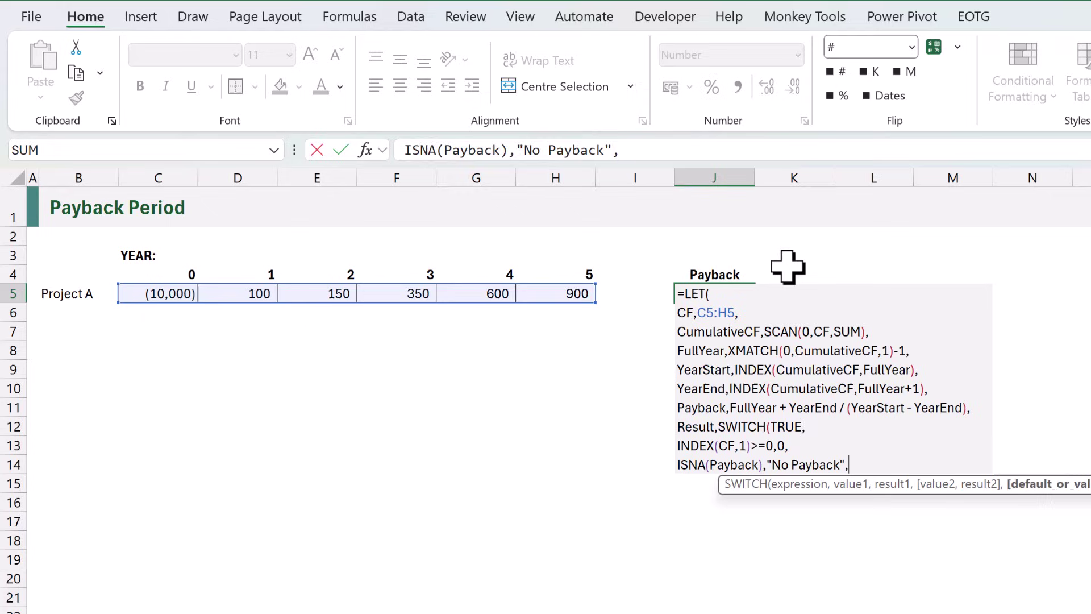
pyautogui.hotkey('alt', 'Return')
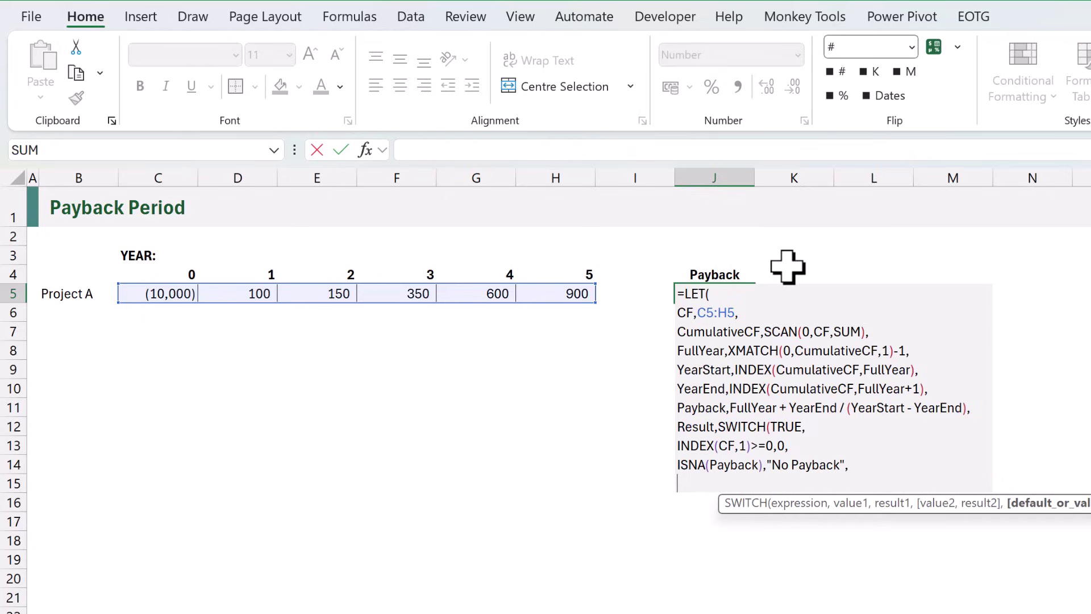
# Close the SWITCH with Payback as its default, make Result the LET formula's output, and commit it in J5
pyautogui.write('Payback')
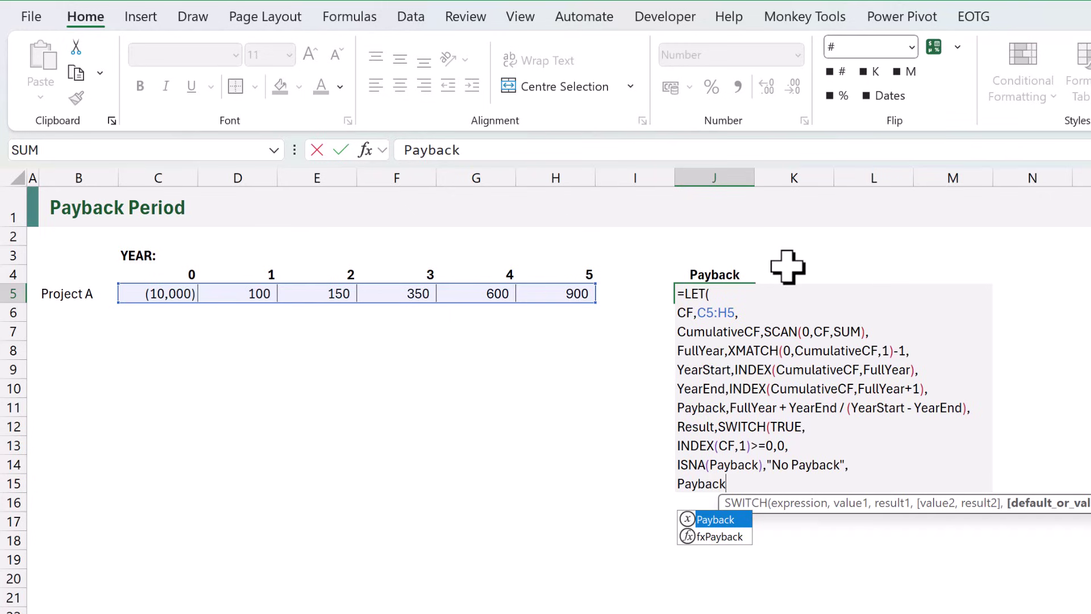
pyautogui.write(')')
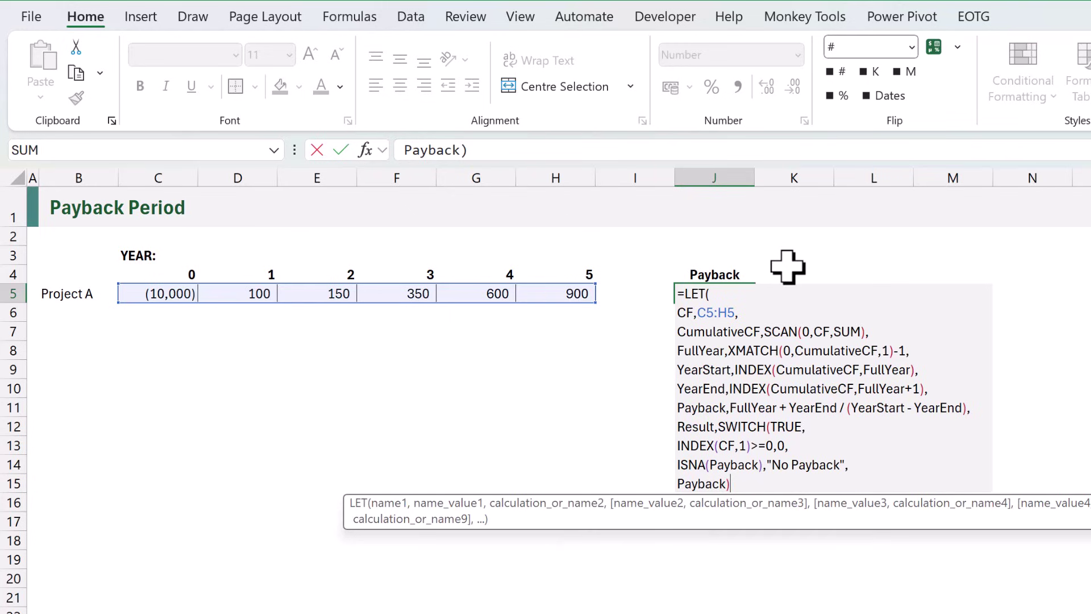
pyautogui.write(',')
pyautogui.hotkey('alt', 'Return')
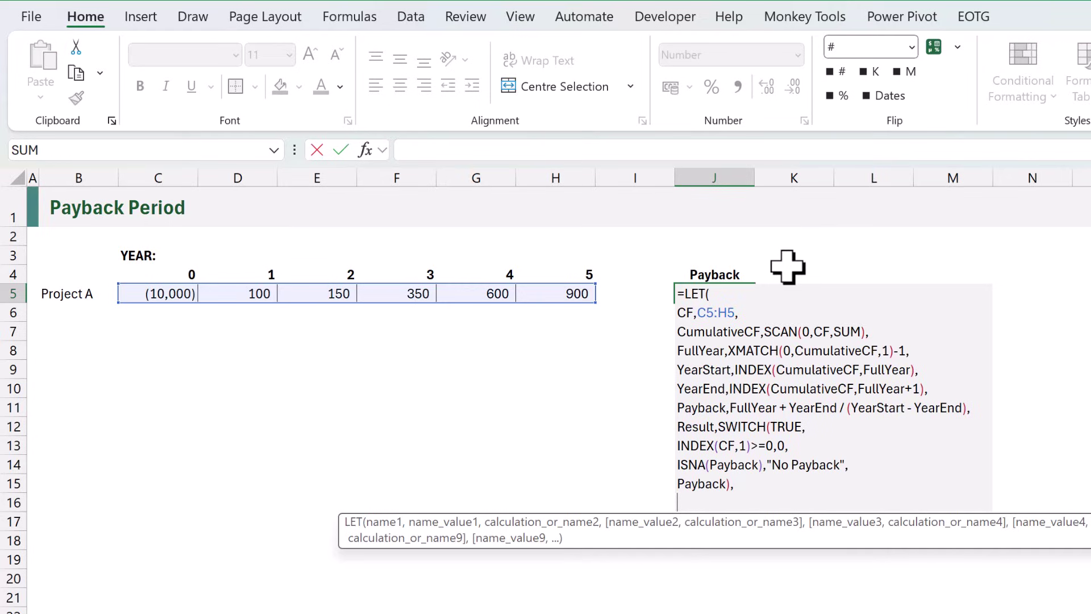
pyautogui.write('Result)')
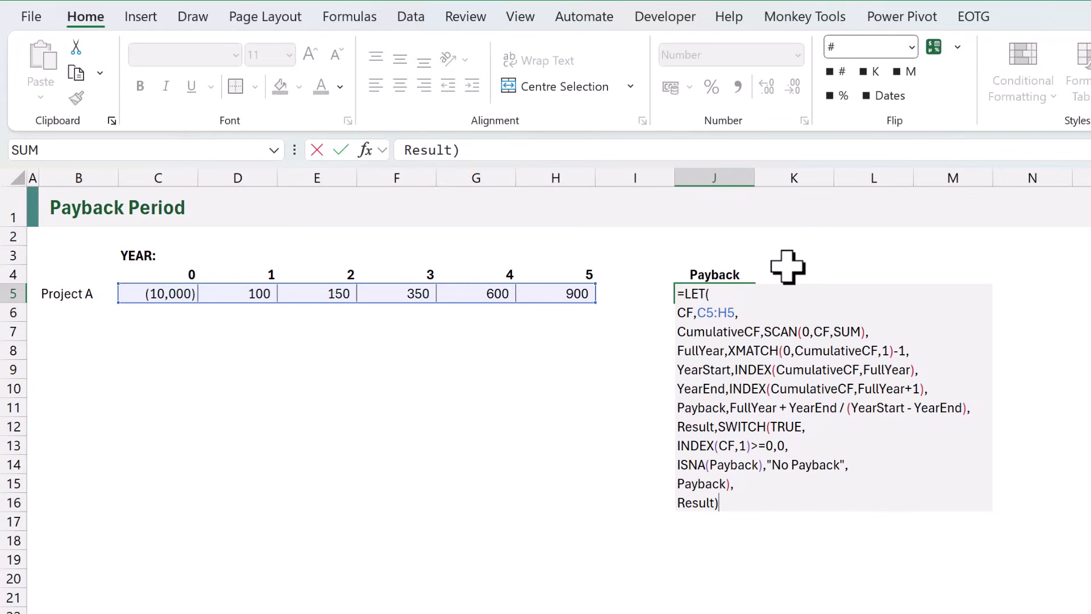
pyautogui.press('Return')
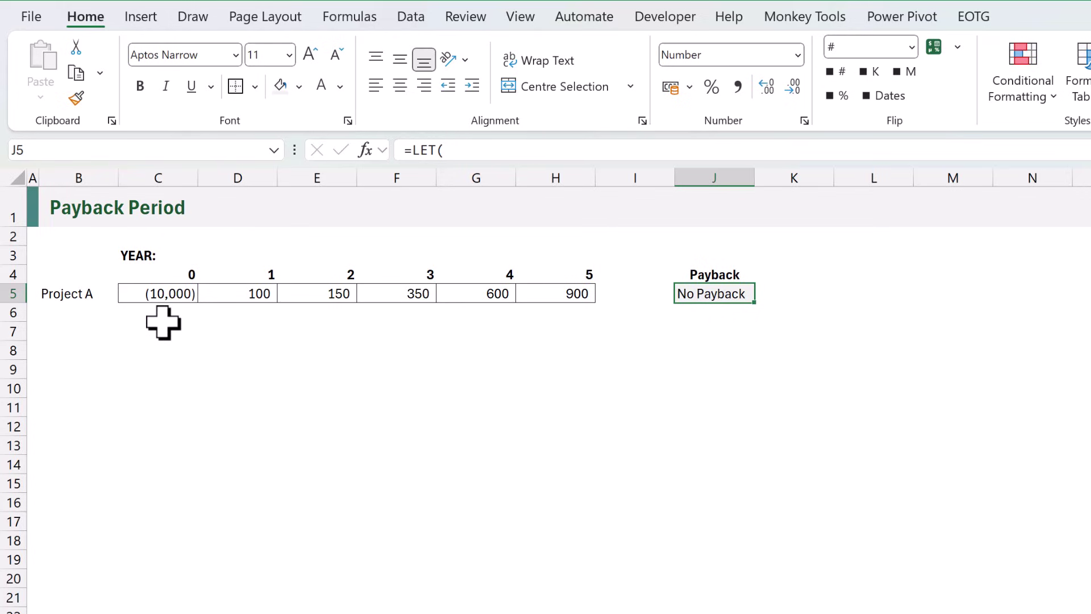
# Test the revised formula by setting Project A's year 0 cash flow in C5 to 500 and then to -1000
pyautogui.click(161, 294)
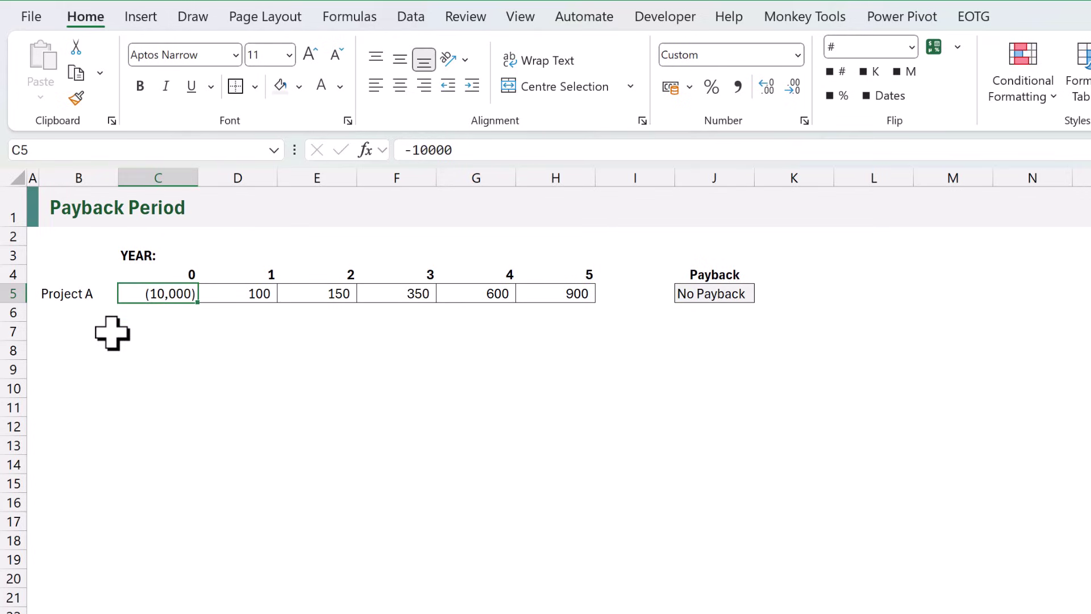
pyautogui.write('500')
pyautogui.press('Return')
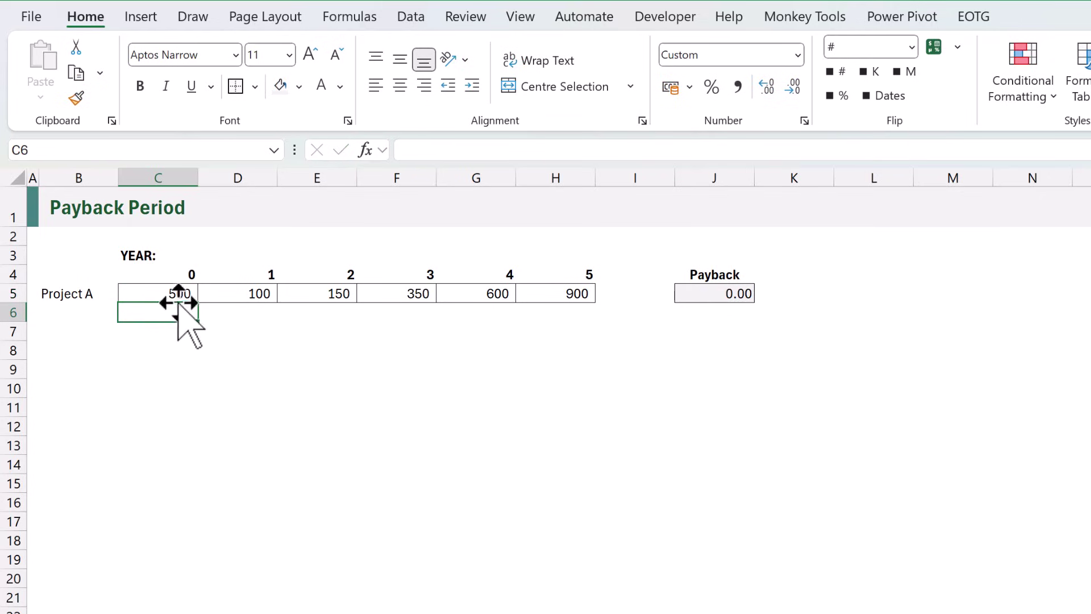
pyautogui.click(170, 292)
pyautogui.write('-1000')
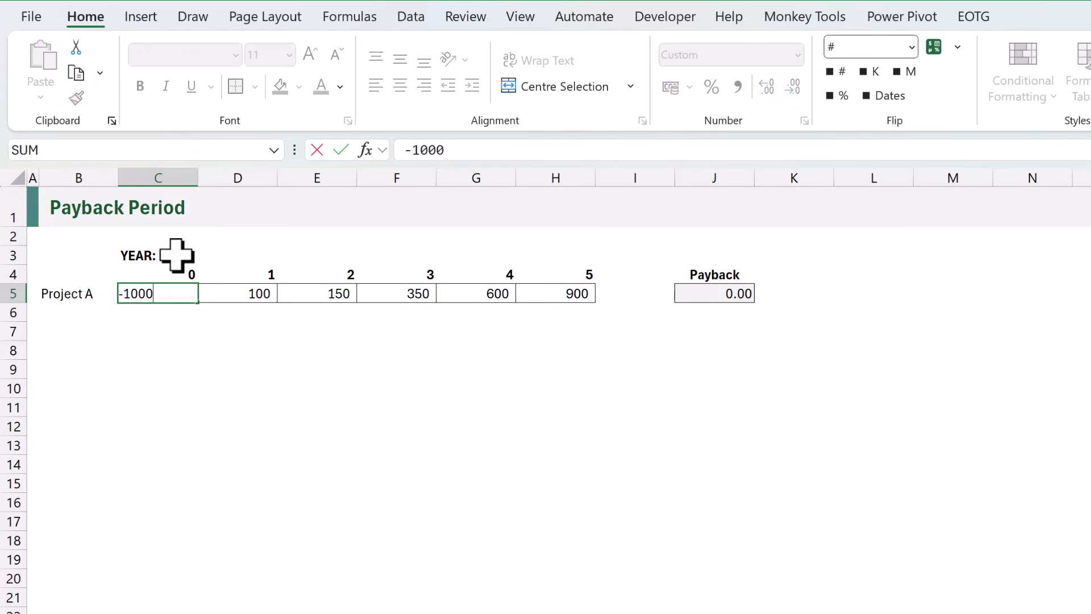
pyautogui.hotkey('ctrl', 'Return')
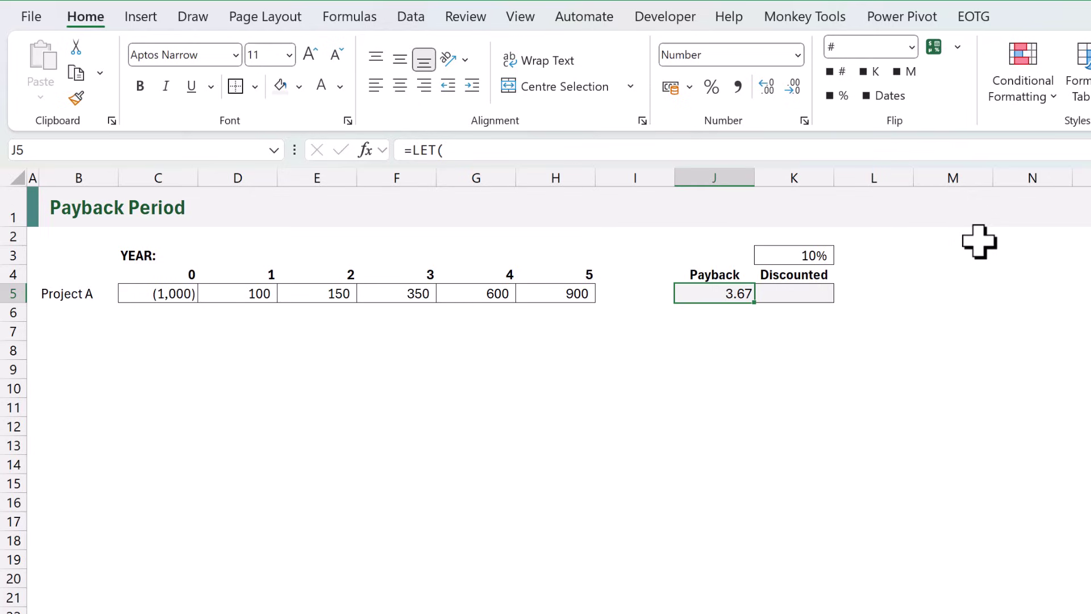
# Copy the full text of the J5 LET formula and paste it into the Discounted cell K5, leaving it open for editing
pyautogui.press('F2')
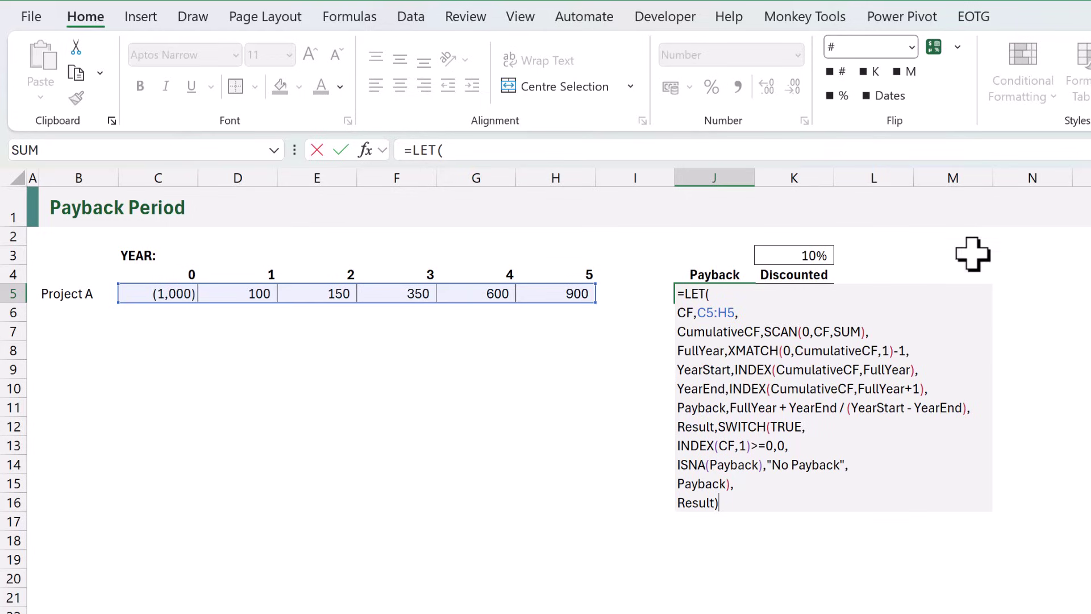
pyautogui.hotkey('ctrl', 'c')
pyautogui.moveTo(738, 503); pyautogui.dragTo(650, 297)
pyautogui.hotkey('ctrl', 'c')
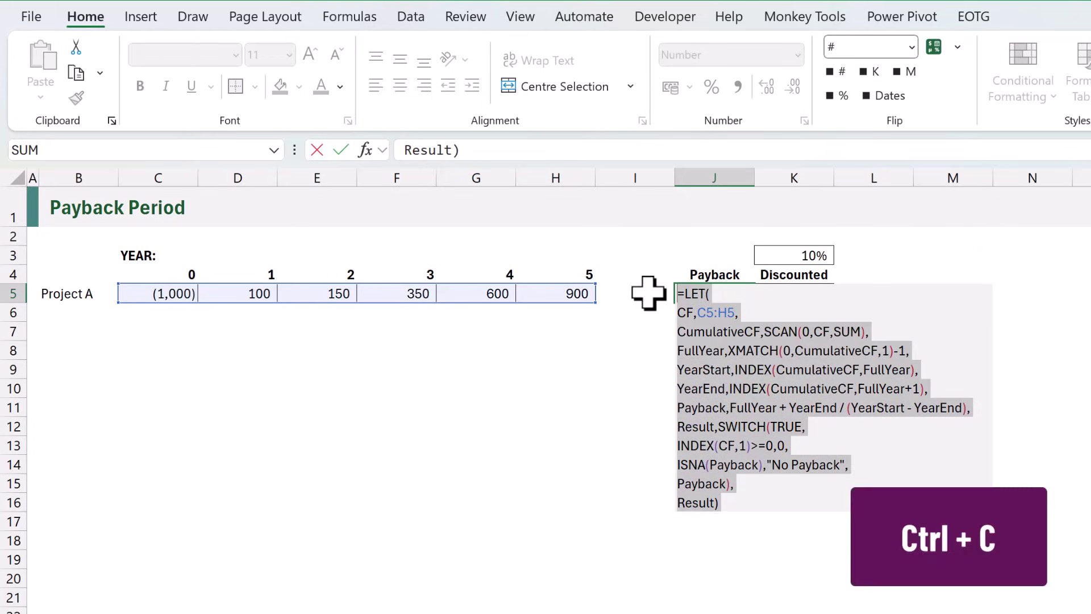
pyautogui.press('Escape')
pyautogui.click(791, 293)
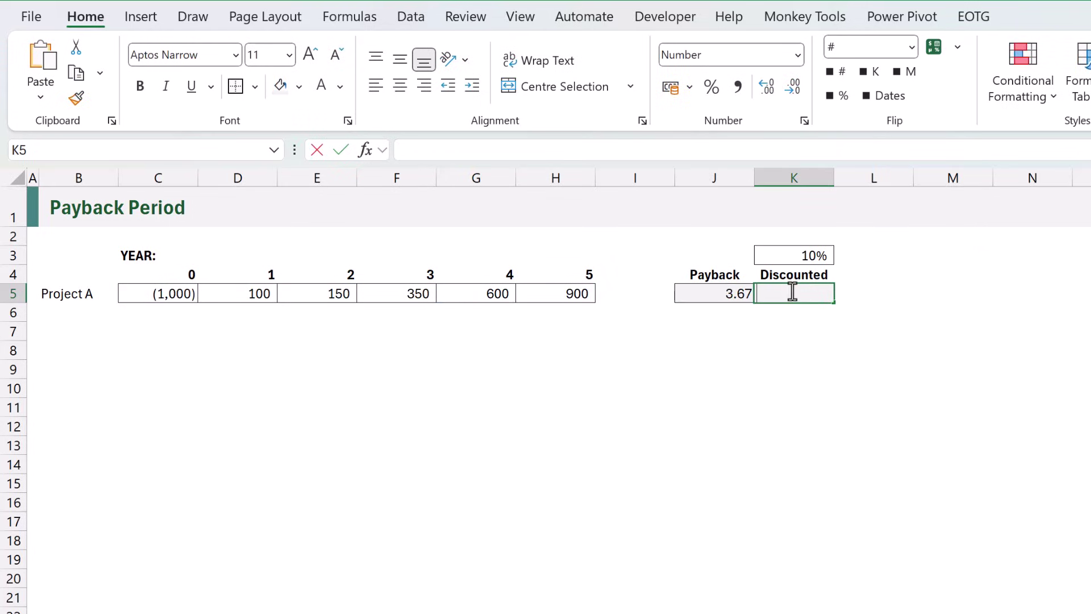
pyautogui.doubleClick(793, 296)
pyautogui.hotkey('ctrl', 'v')
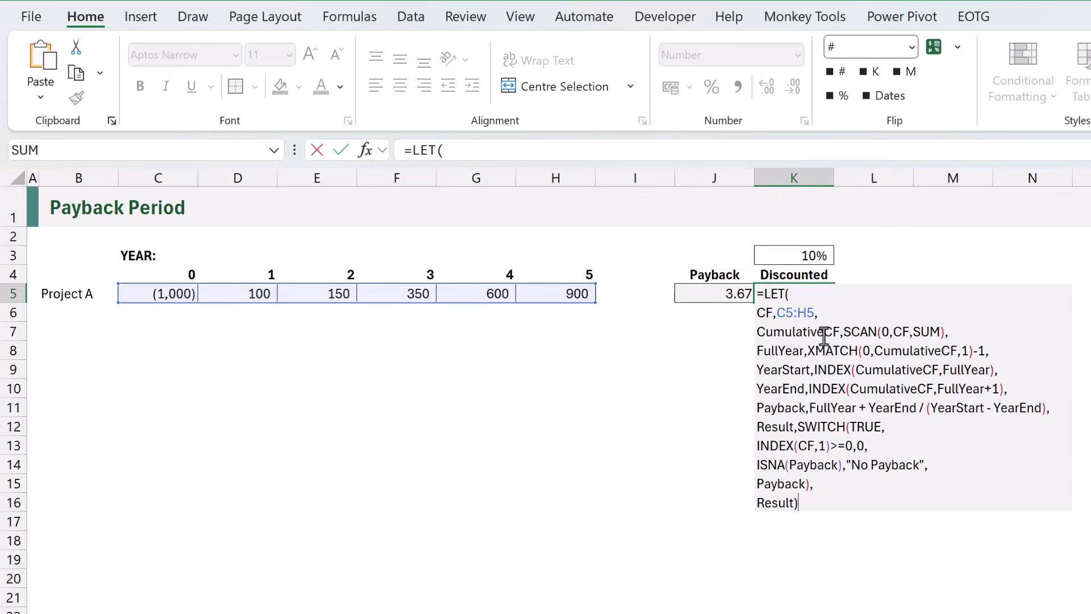
# Add the name OriginalCF for the cash flows C5:H5 as the first line inside the K5 LET formula, and start a new line
pyautogui.click(802, 295)
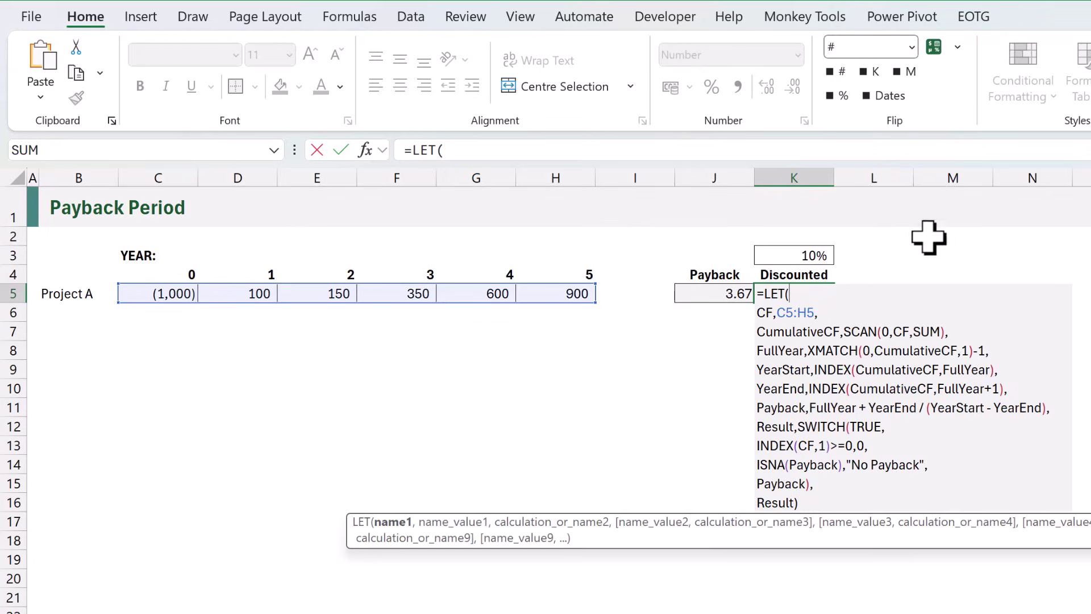
pyautogui.hotkey('alt', 'Return')
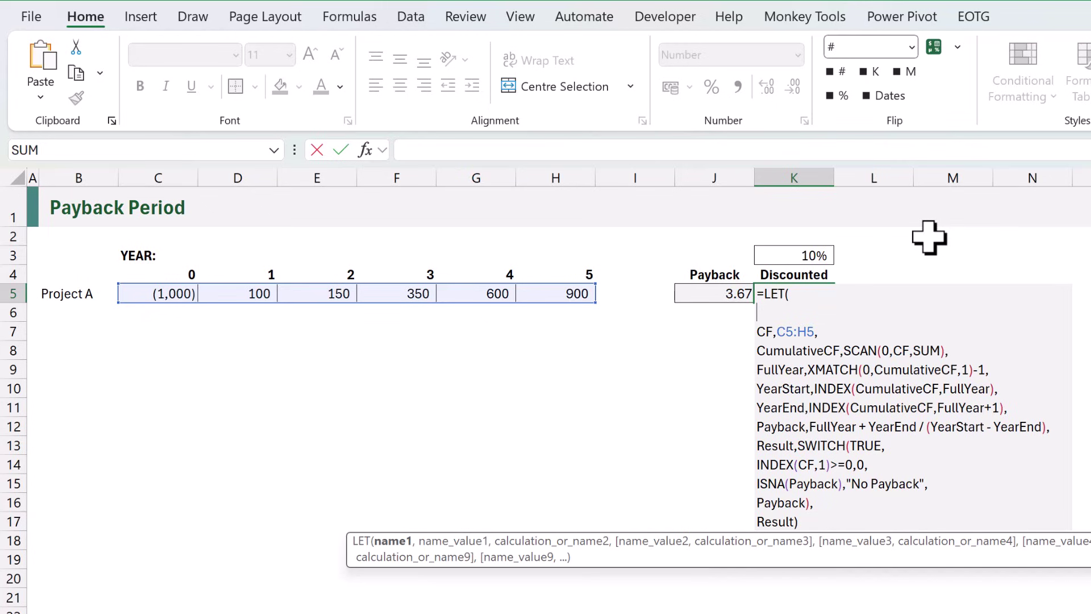
pyautogui.write('Or')
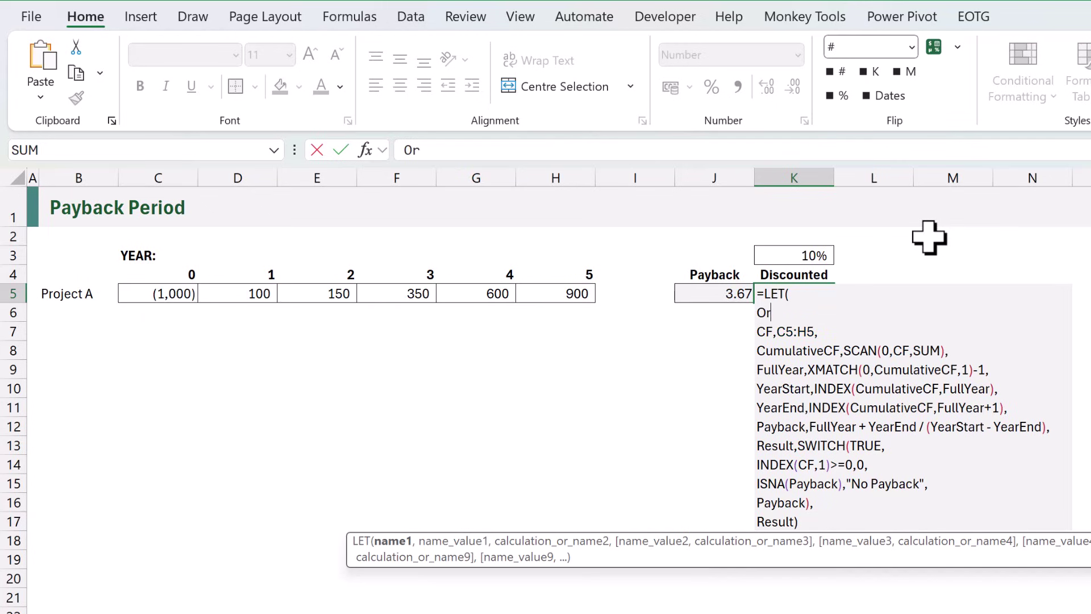
pyautogui.write('iginalCF')
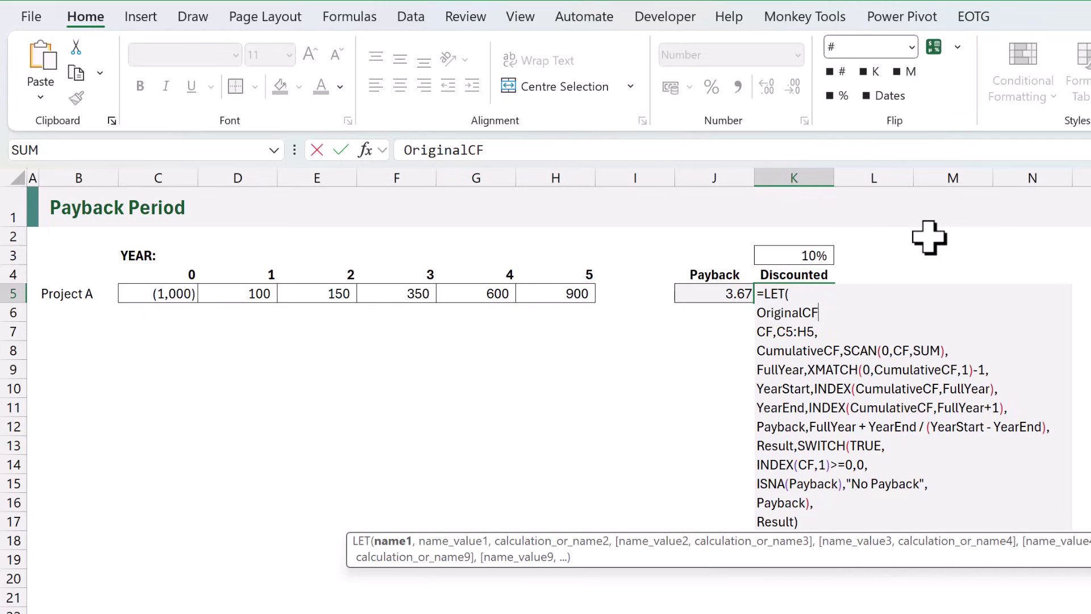
pyautogui.write(',')
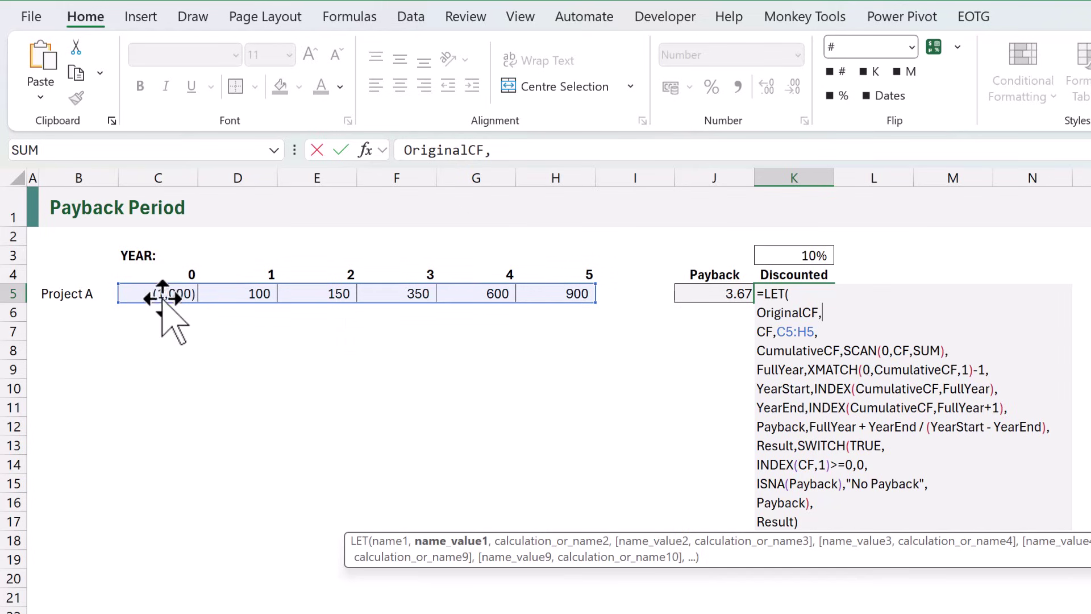
pyautogui.moveTo(159, 294); pyautogui.dragTo(579, 294)
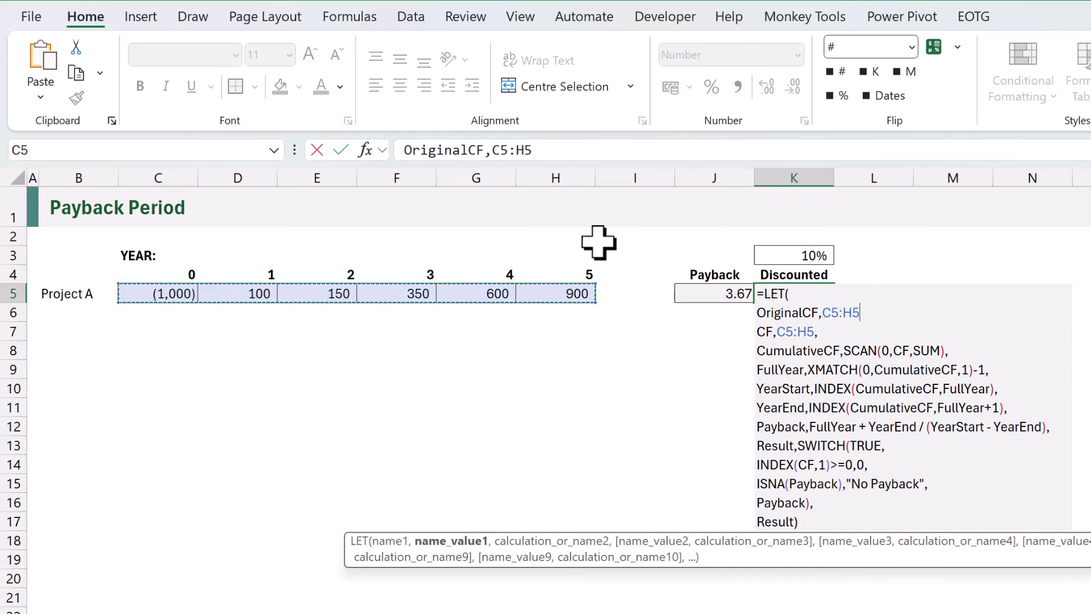
pyautogui.write(',')
pyautogui.hotkey('alt', 'Return')
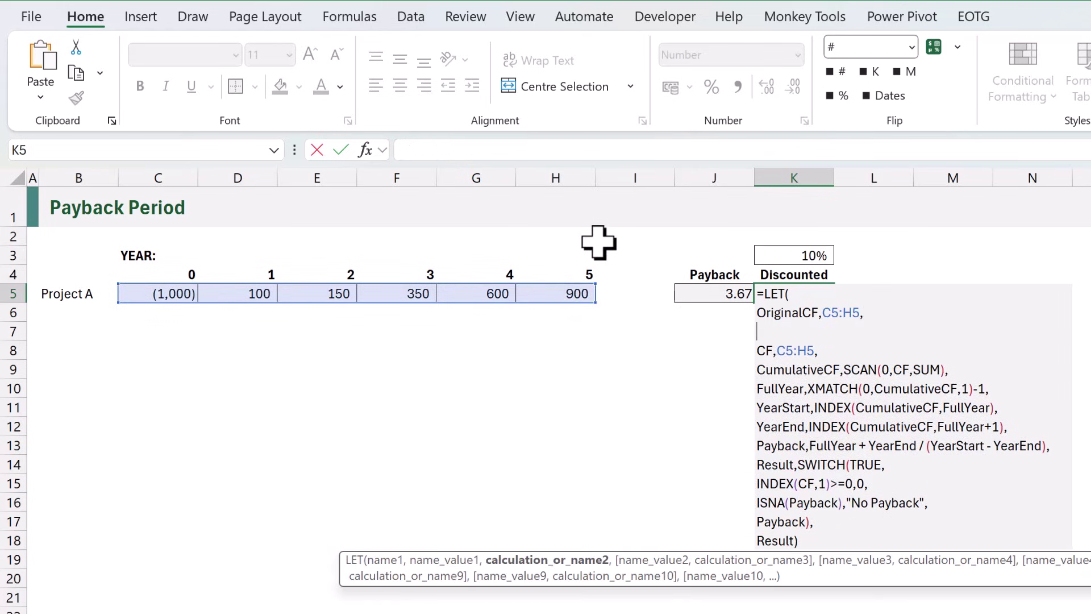
# Define Years as the year headings C4:H4 on the next line of the LET formula, and start a new line
pyautogui.write('Year')
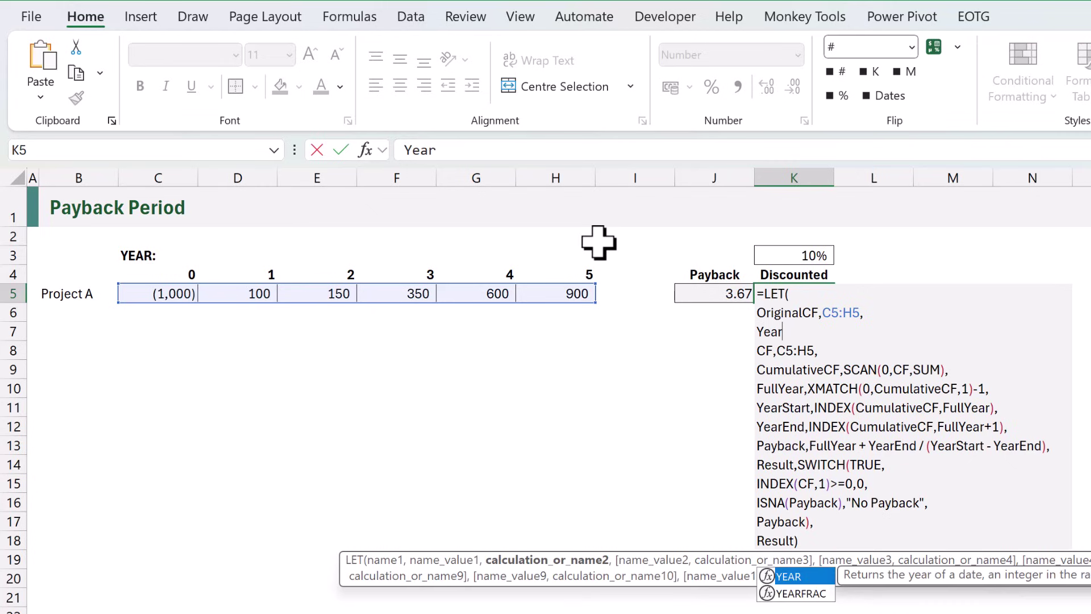
pyautogui.write('s,')
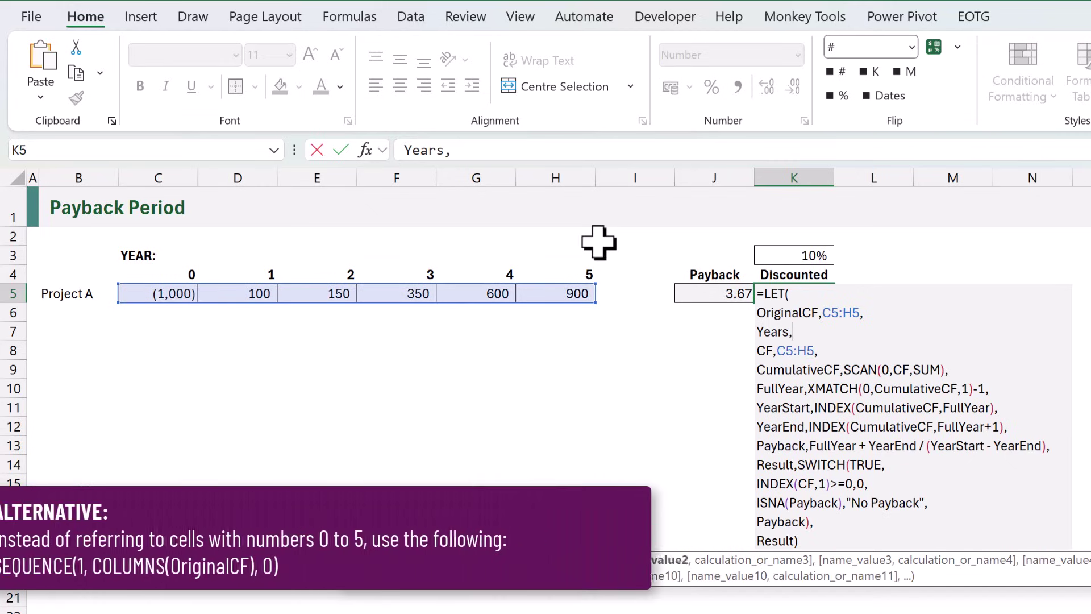
pyautogui.moveTo(188, 273); pyautogui.dragTo(568, 272)
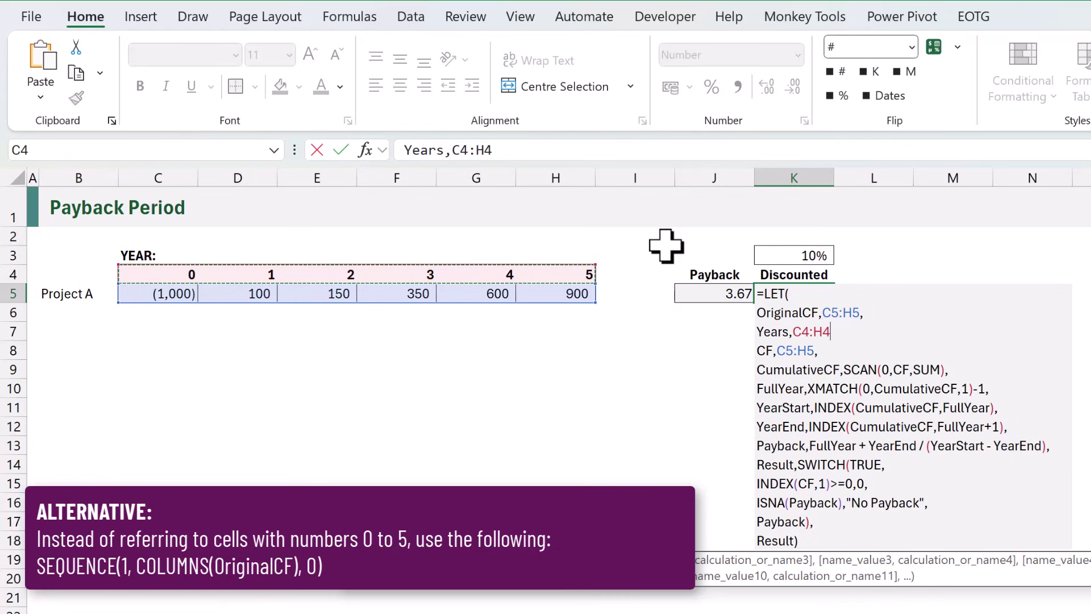
pyautogui.write(',')
pyautogui.hotkey('alt', 'Return')
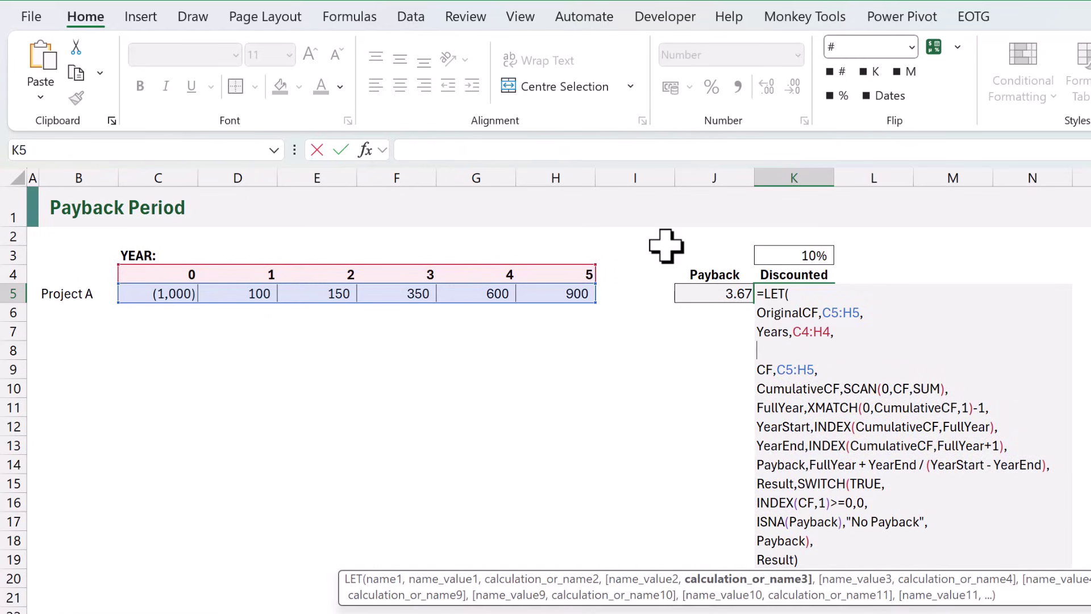
# Define DCF as the discount rate in K3 on the line before CF
pyautogui.write('DCF')
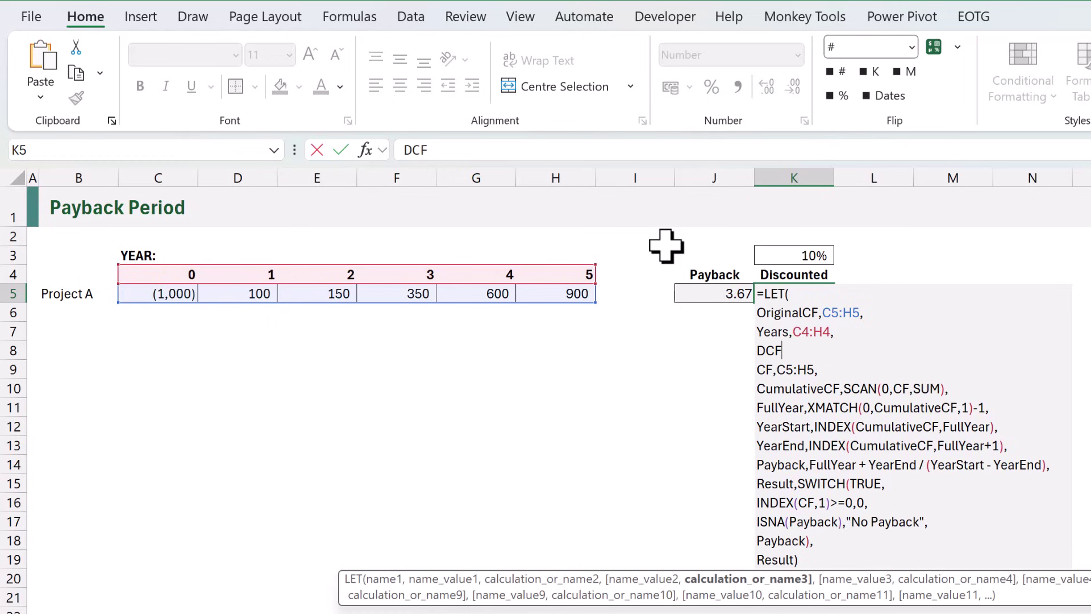
pyautogui.write(',')
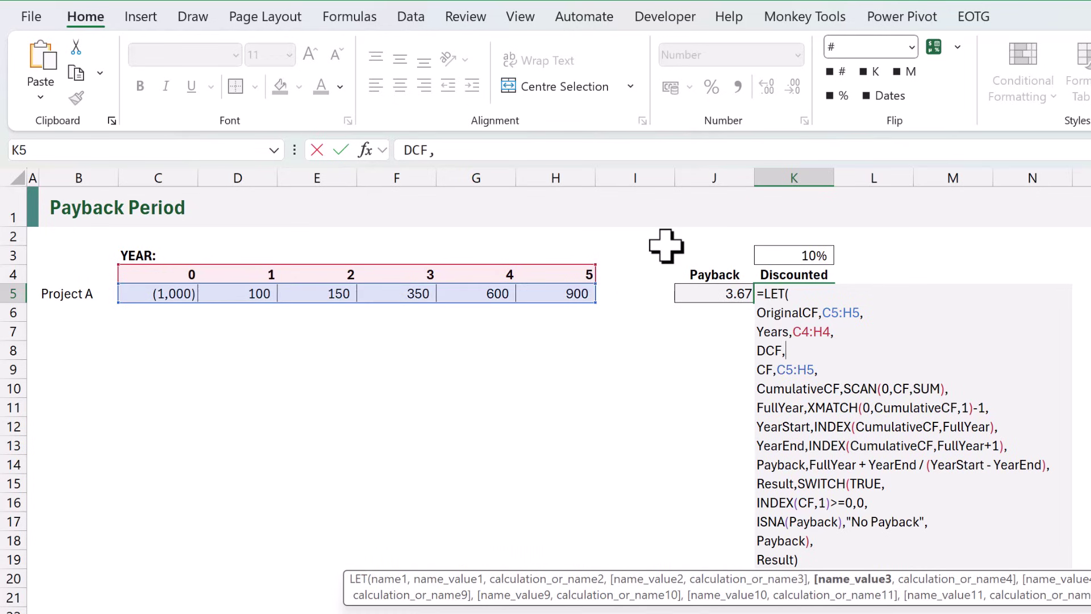
pyautogui.click(795, 255)
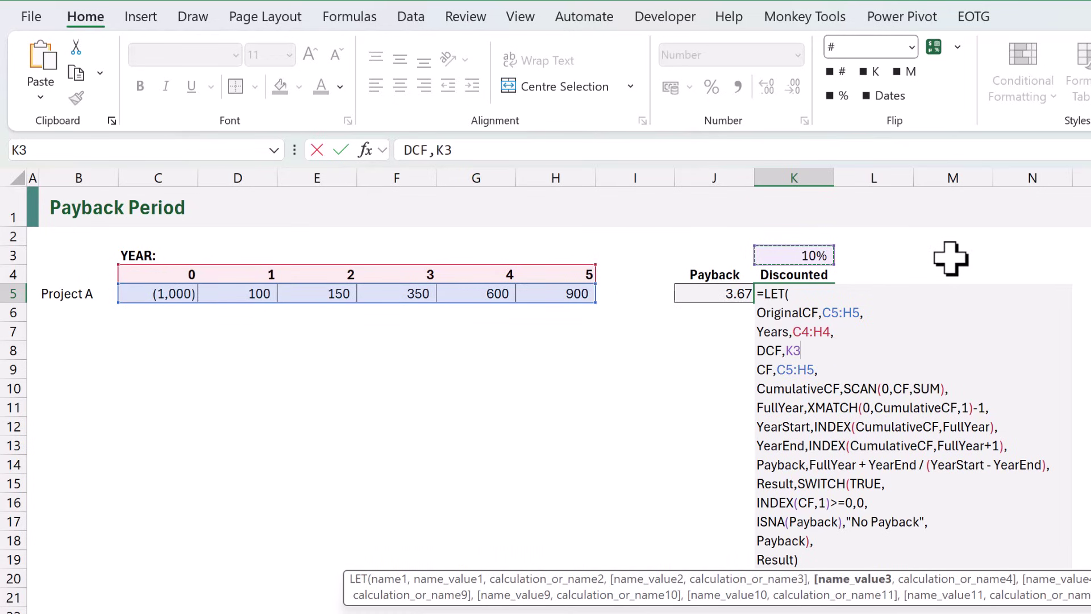
pyautogui.write(',')
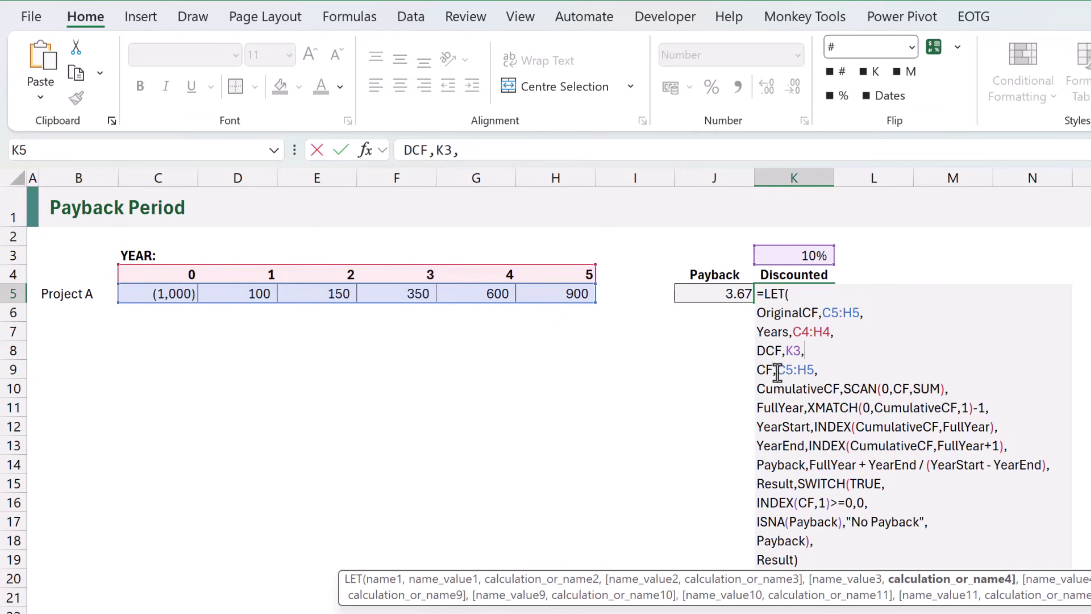
# Replace CF's C5:H5 reference with OriginalCF / (1 + DCF)^Years and commit the discounted payback formula in K5
pyautogui.moveTo(777, 369); pyautogui.dragTo(814, 370)
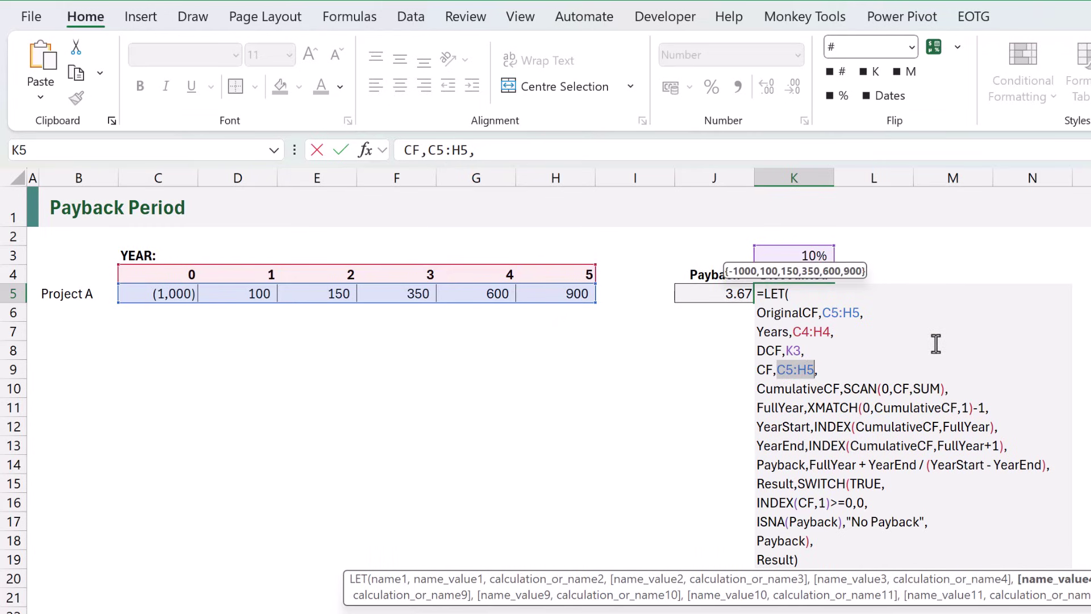
pyautogui.write('OriginalCF')
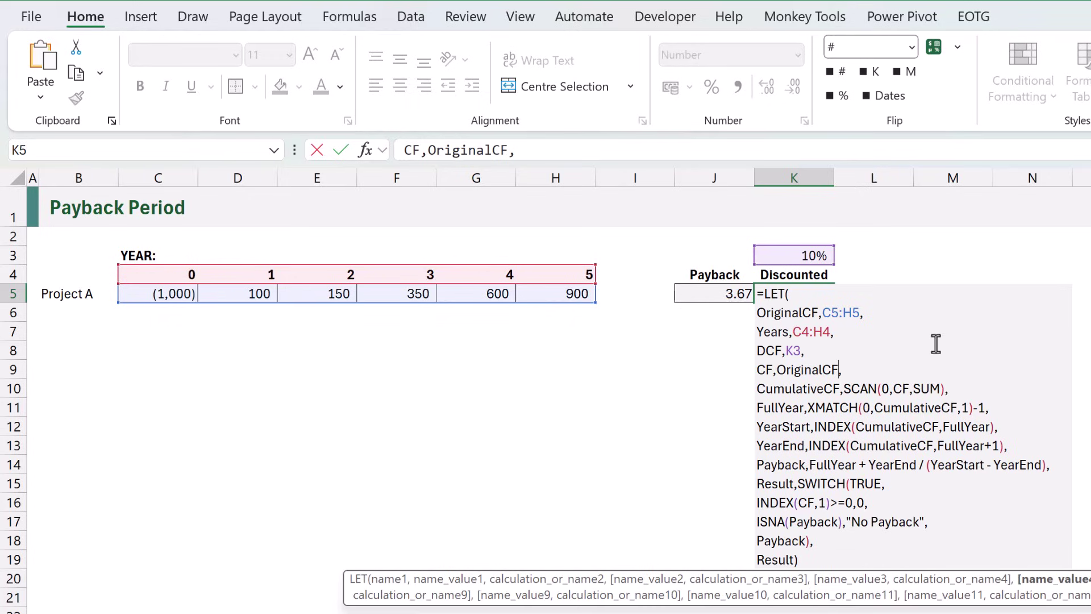
pyautogui.write(' / (')
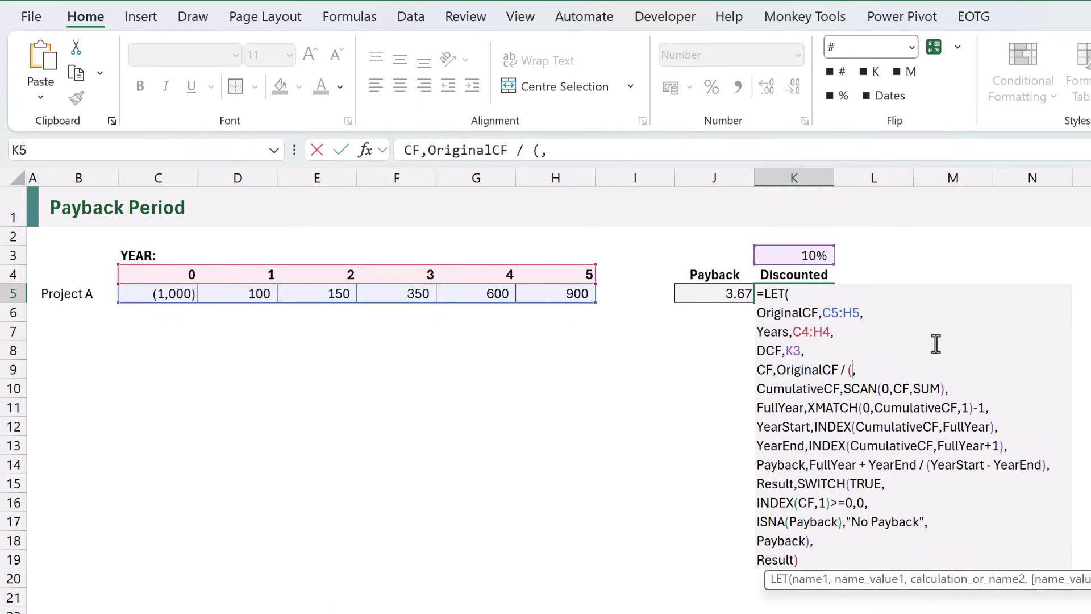
pyautogui.write('1 + DCF')
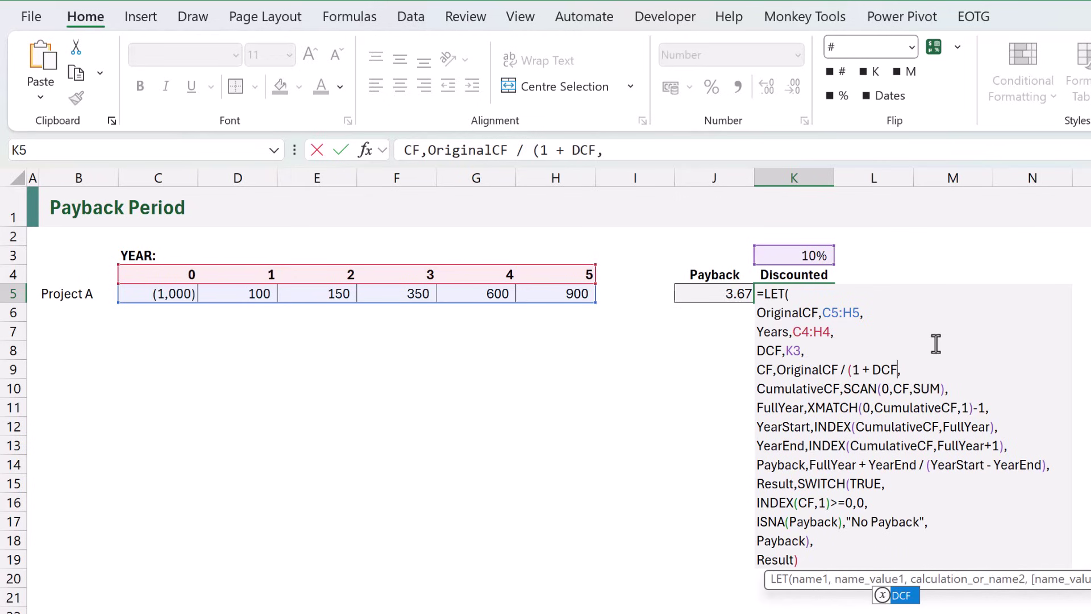
pyautogui.write(')')
pyautogui.press('Right')
pyautogui.write('DCF)^')
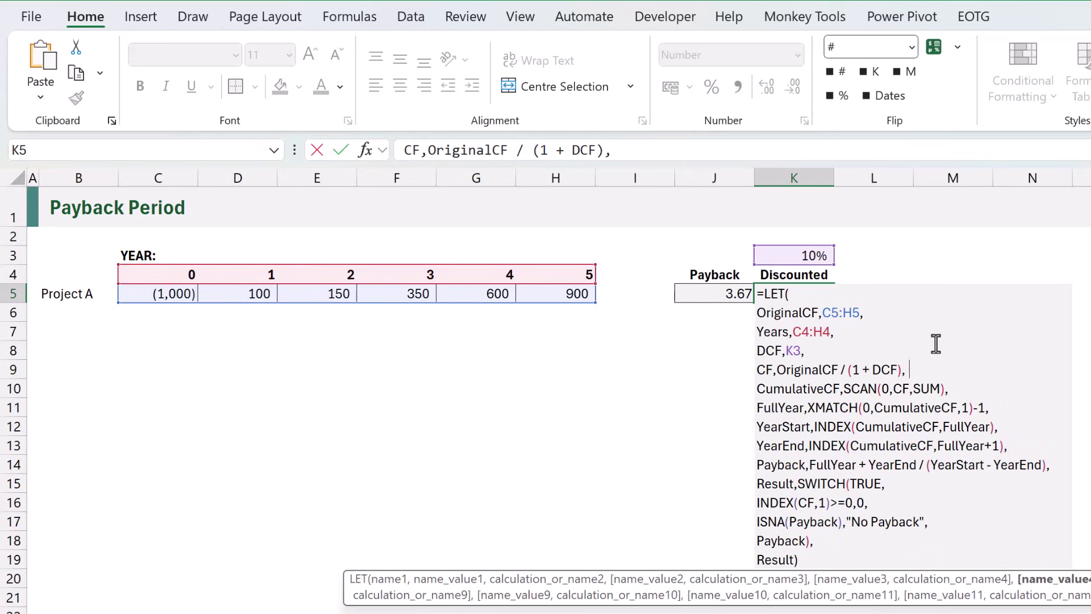
pyautogui.write('Year')
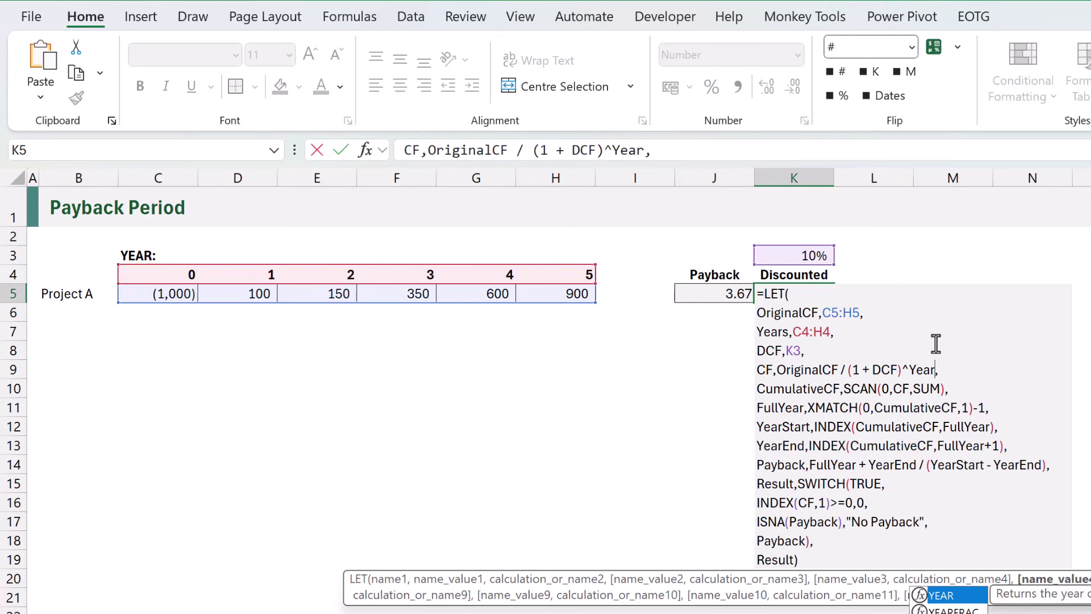
pyautogui.write('s')
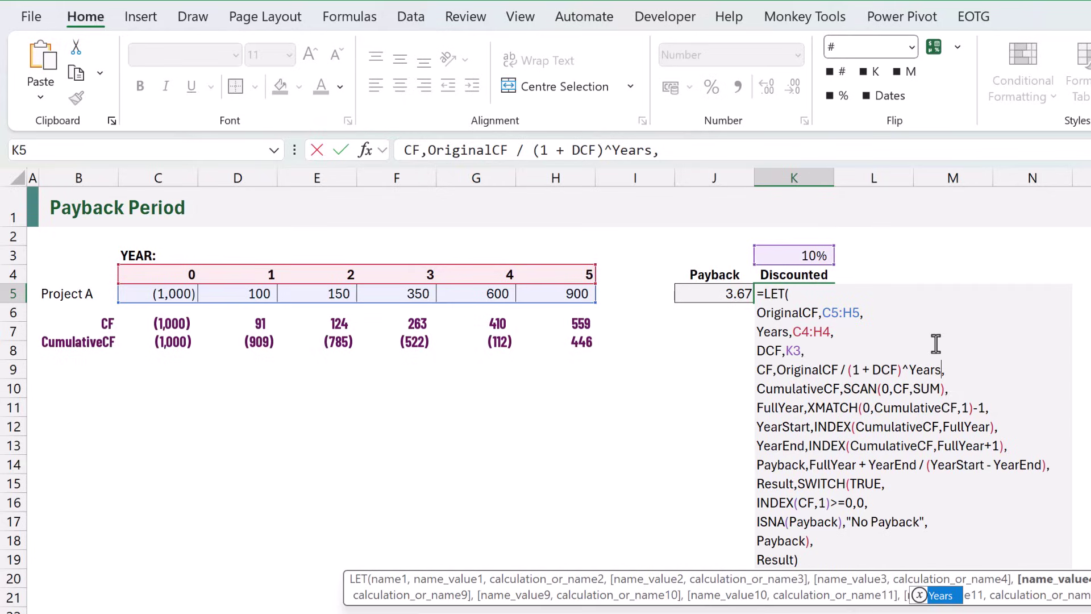
pyautogui.hotkey('ctrl', 'Return')
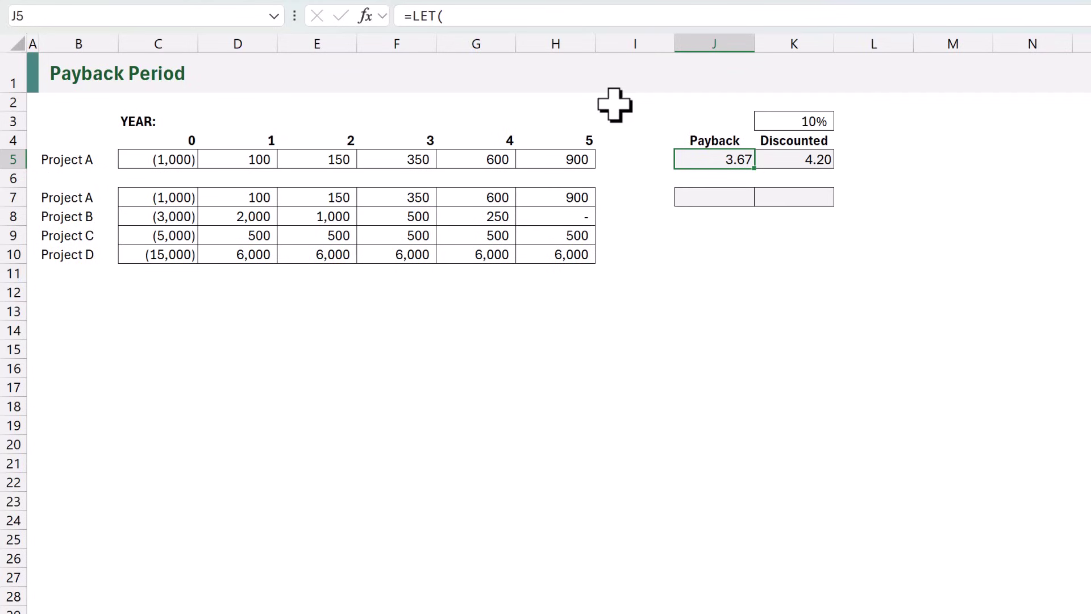
# Copy the full text of the J5 LET formula and paste it into J7, leaving the cell open for editing
pyautogui.press('F2')
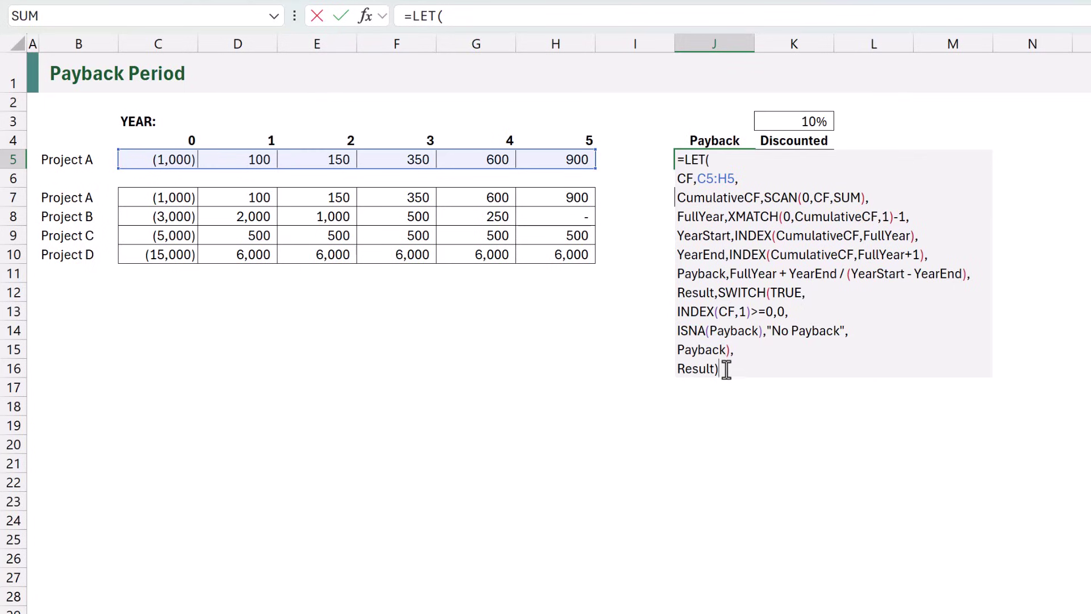
pyautogui.moveTo(722, 369); pyautogui.dragTo(665, 200)
pyautogui.hotkey('ctrl', 'c')
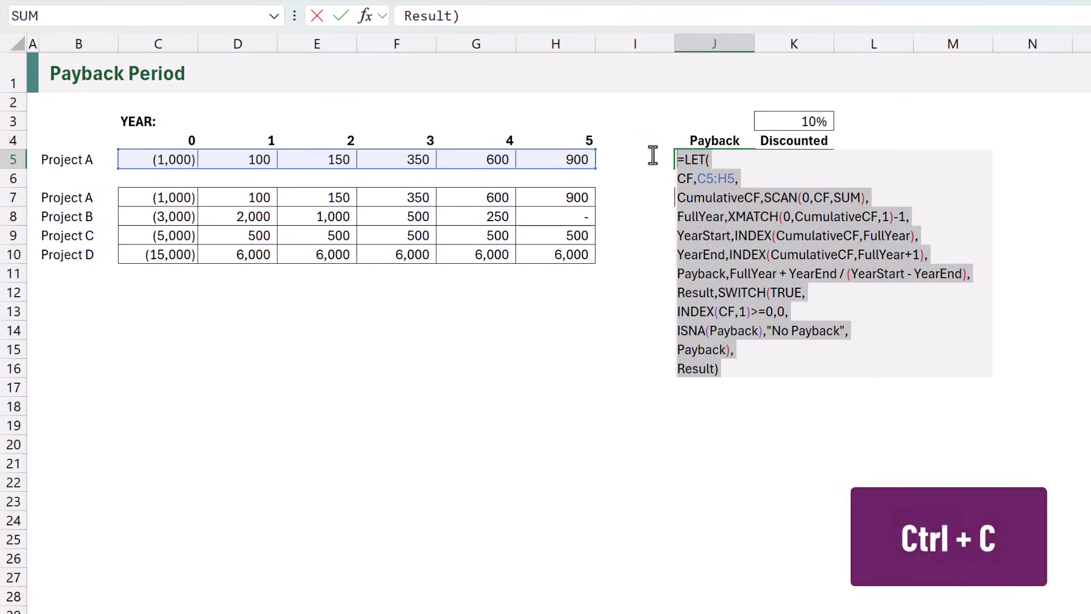
pyautogui.press('Escape')
pyautogui.doubleClick(694, 193)
pyautogui.hotkey('ctrl', 'v')
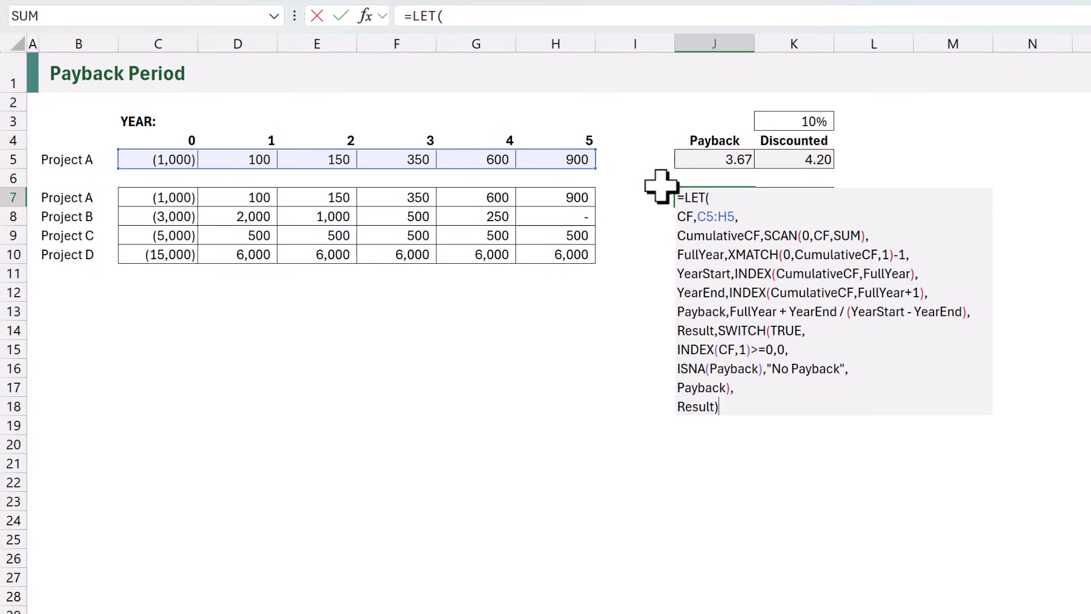
# Insert BYROW( before LET in the J7 formula, with the four projects' cash flows C7:H10 as its array argument
pyautogui.click(681, 198)
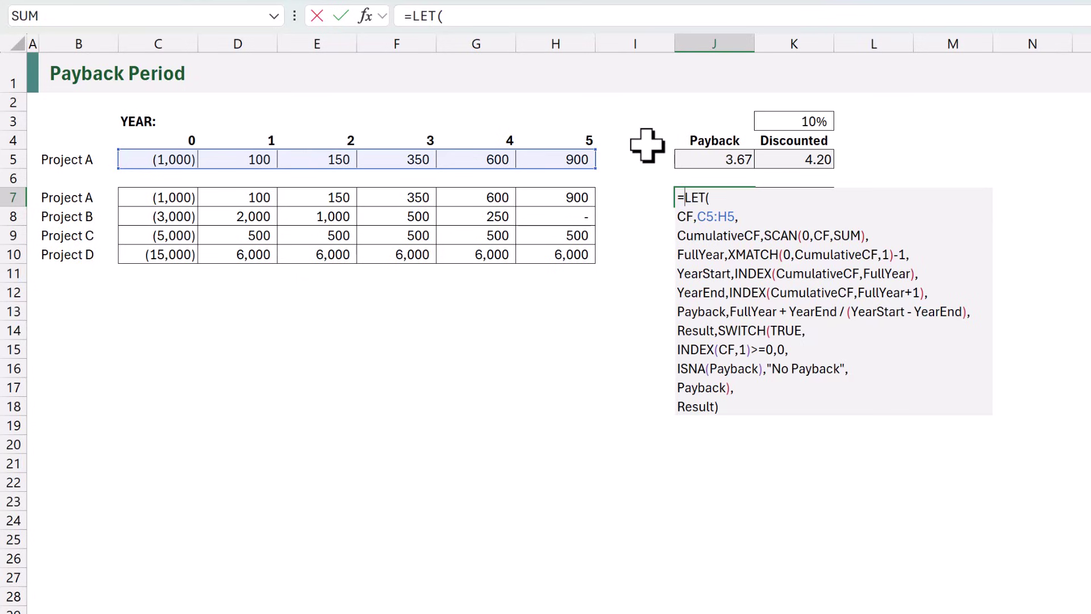
pyautogui.write('BYROW')
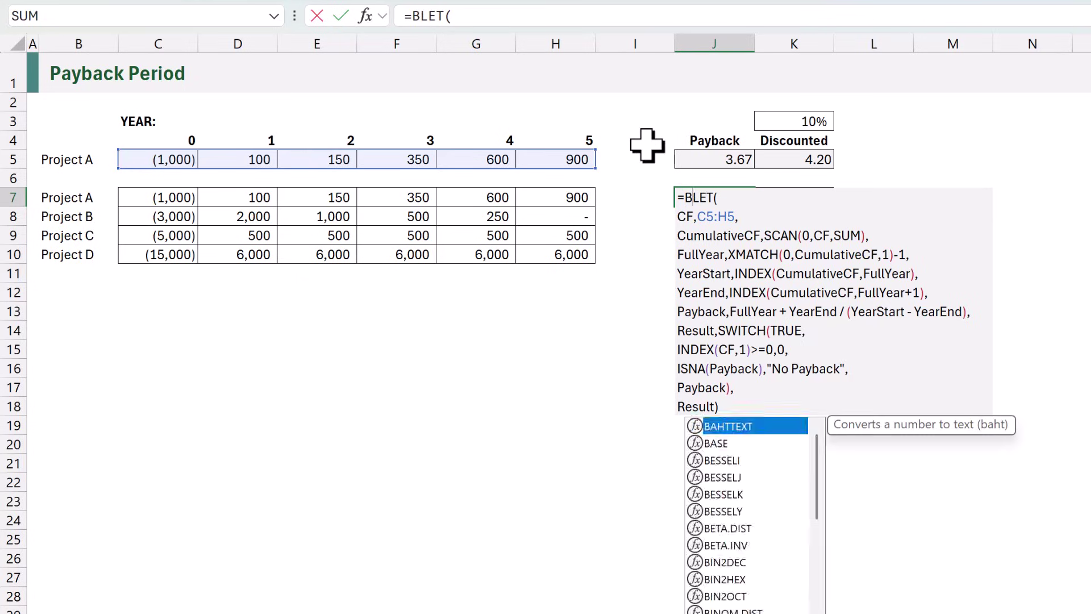
pyautogui.write('(')
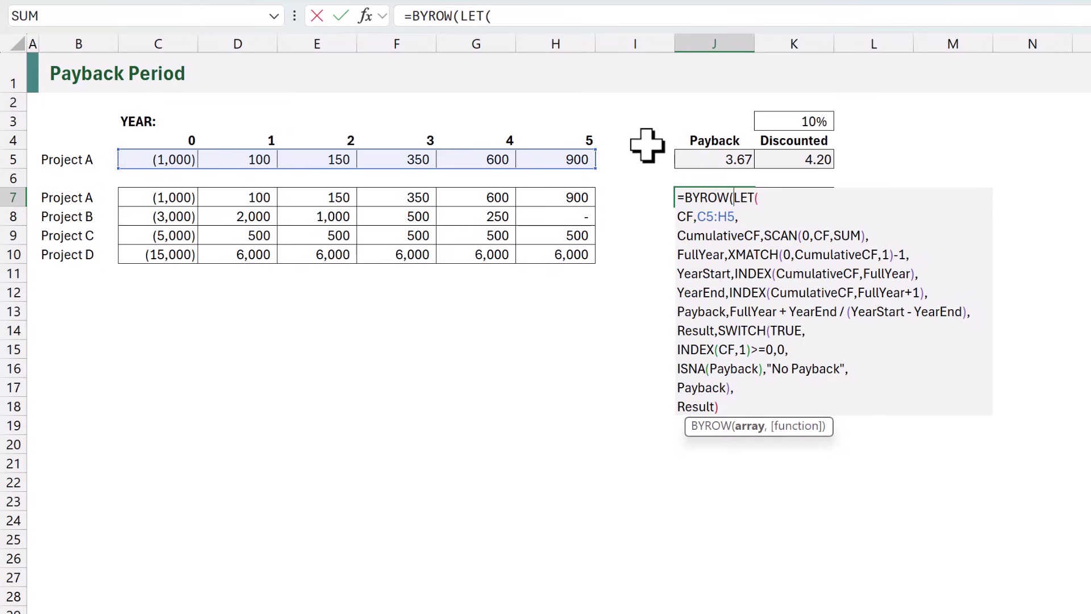
pyautogui.moveTo(194, 200); pyautogui.dragTo(566, 249)
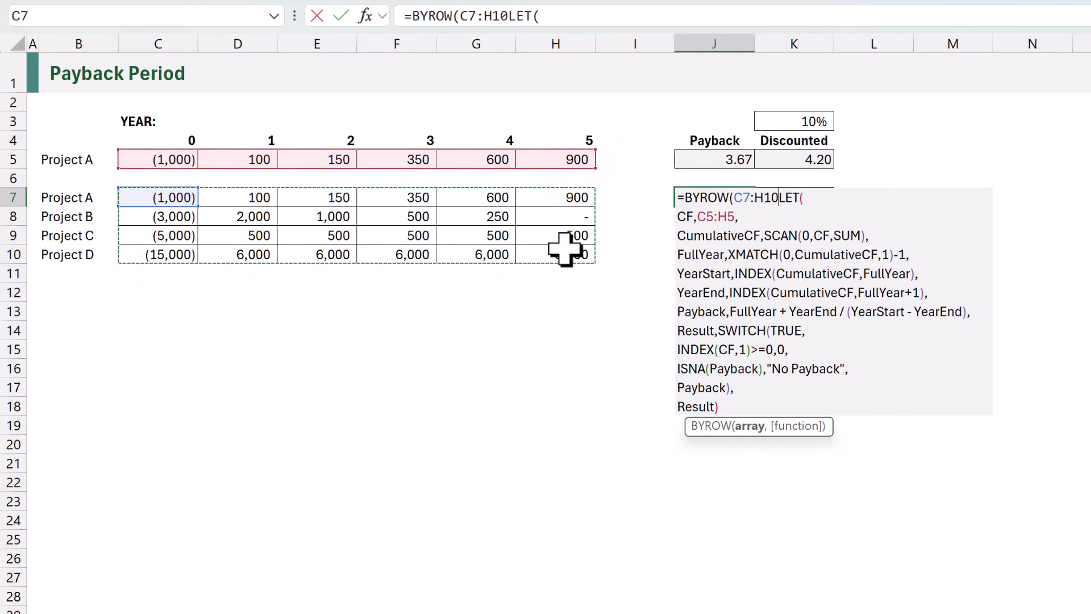
pyautogui.write(',')
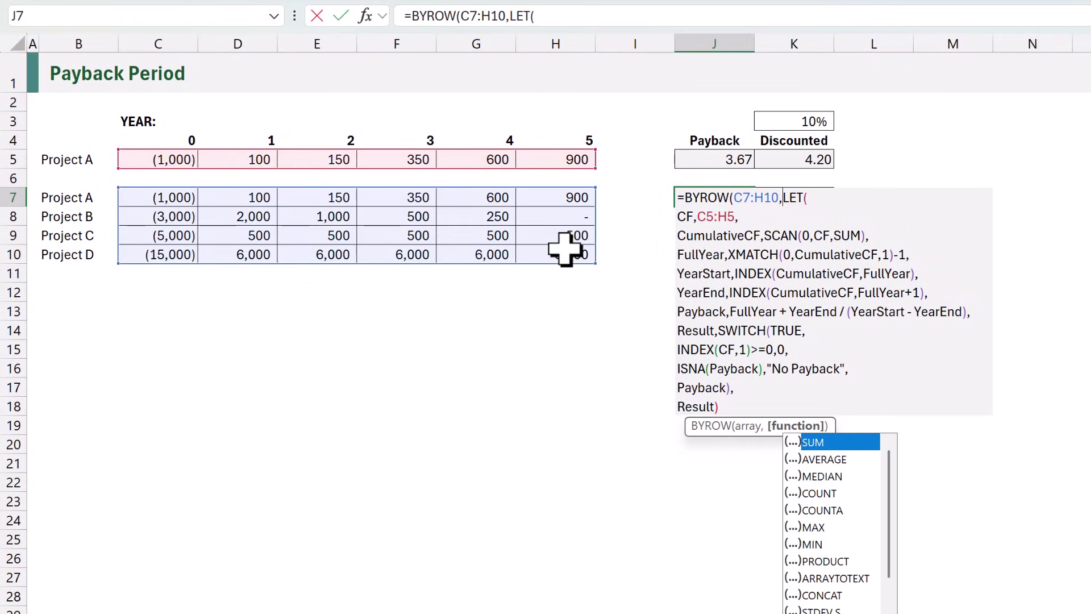
# Add LAMBDA(row, on its own line after the BYROW array, moving LET to the line below
pyautogui.hotkey('alt', 'Return')
pyautogui.write('LAMBDA(')
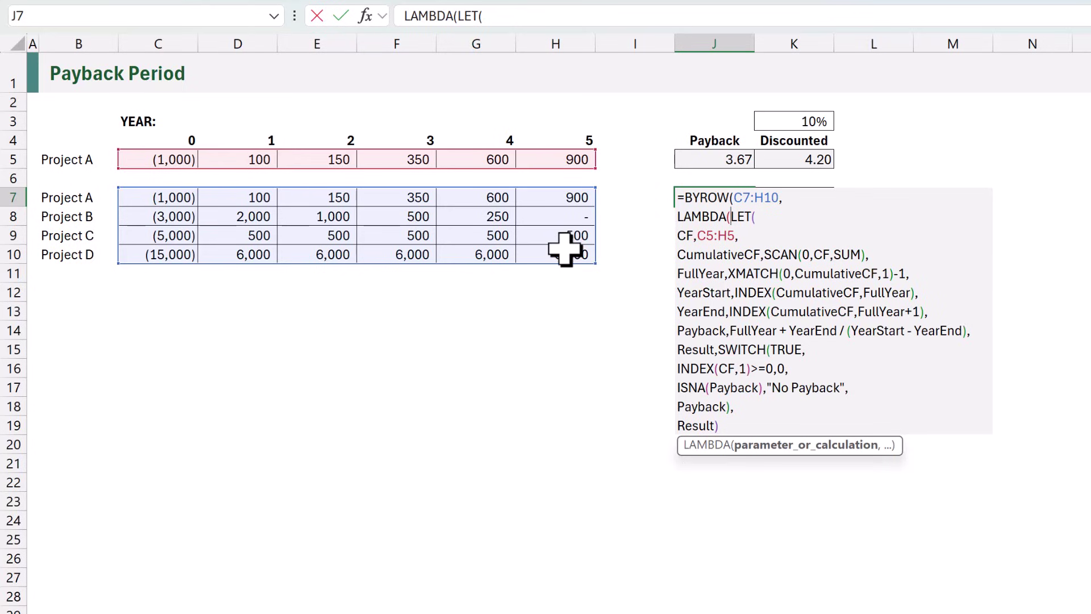
pyautogui.write('row')
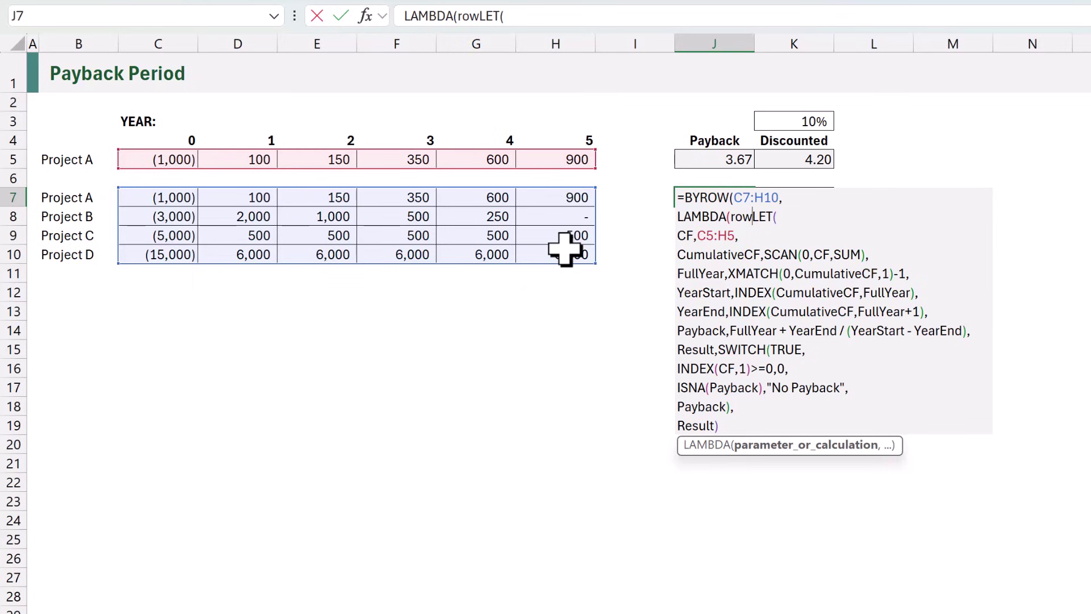
pyautogui.write(',')
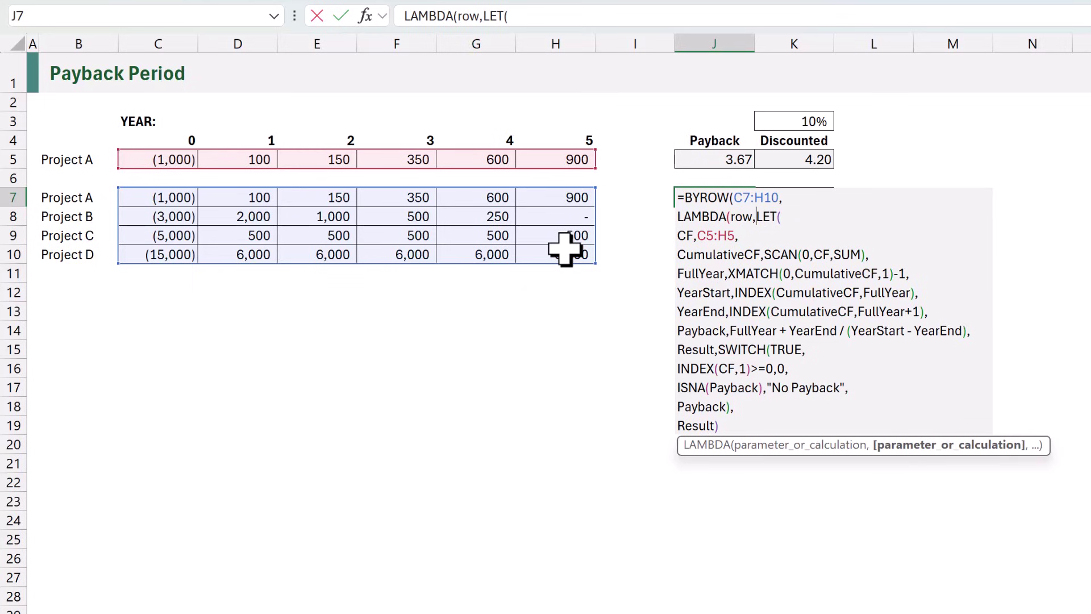
pyautogui.hotkey('alt', 'Return')
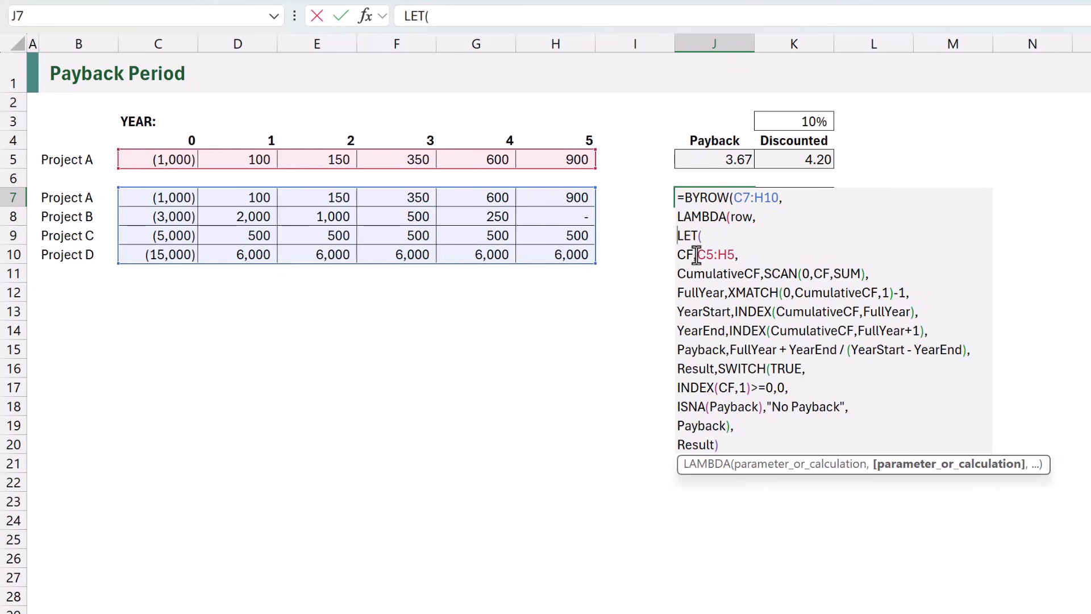
# Replace CF's C5:H5 reference with row in the J7 formula, close the LAMBDA and BYROW parentheses, and commit it
pyautogui.moveTo(698, 256); pyautogui.dragTo(736, 255)
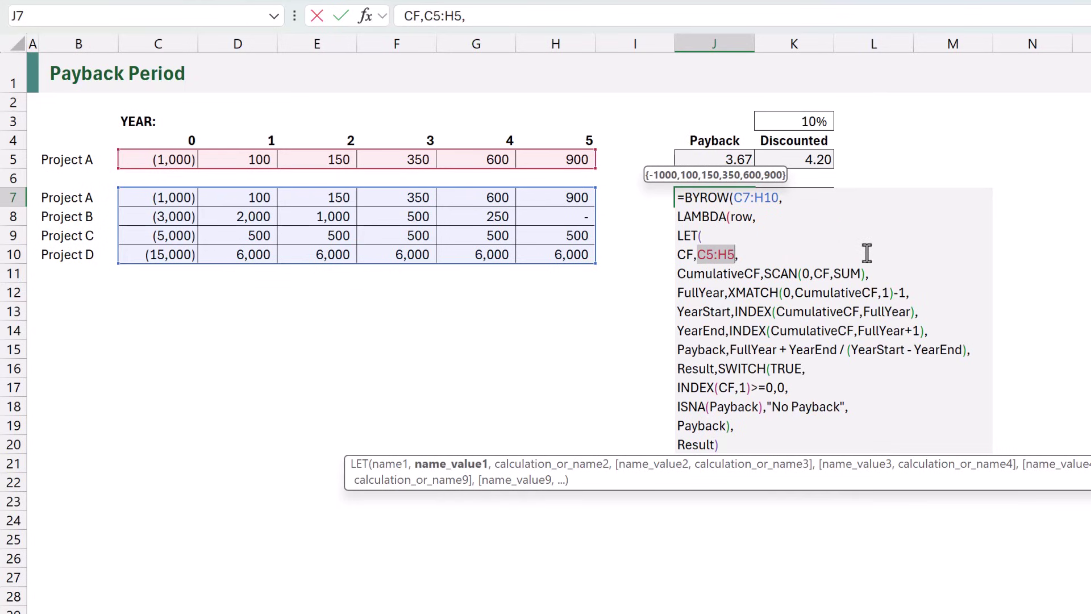
pyautogui.write('row,')
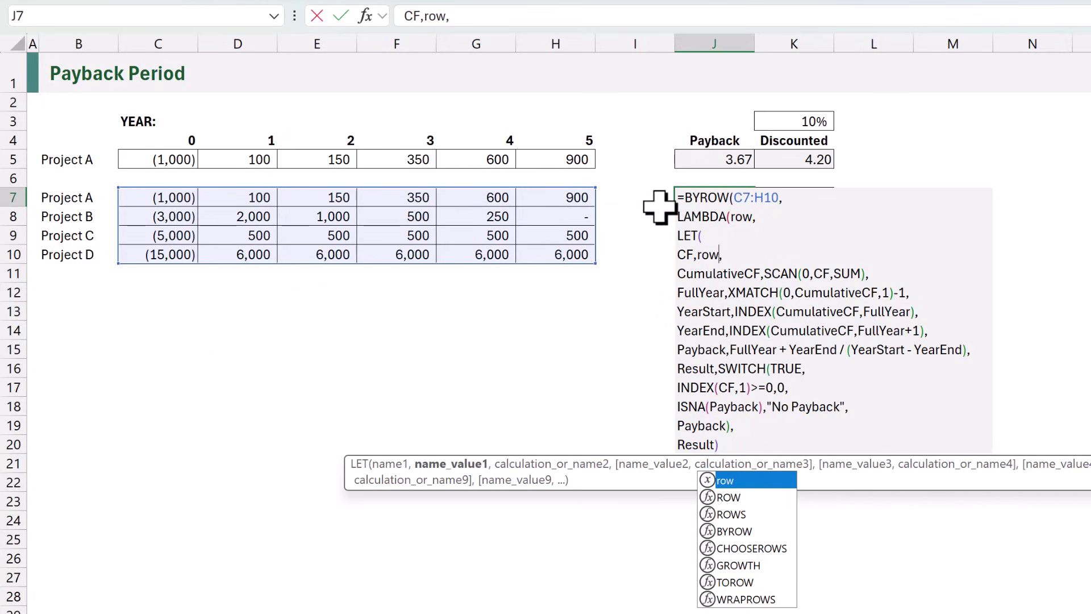
pyautogui.click(738, 443)
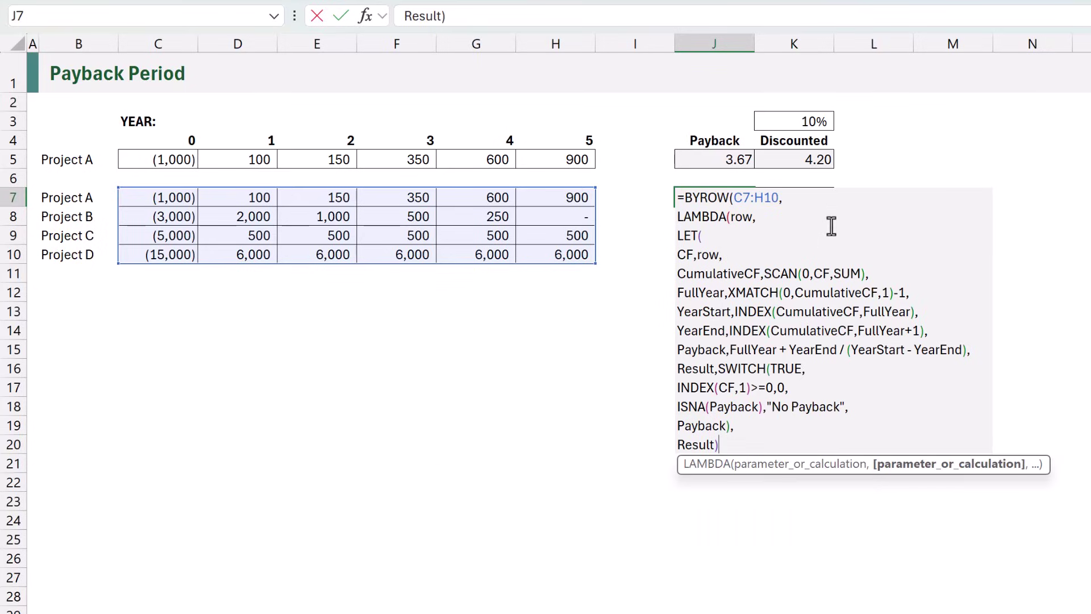
pyautogui.write('))')
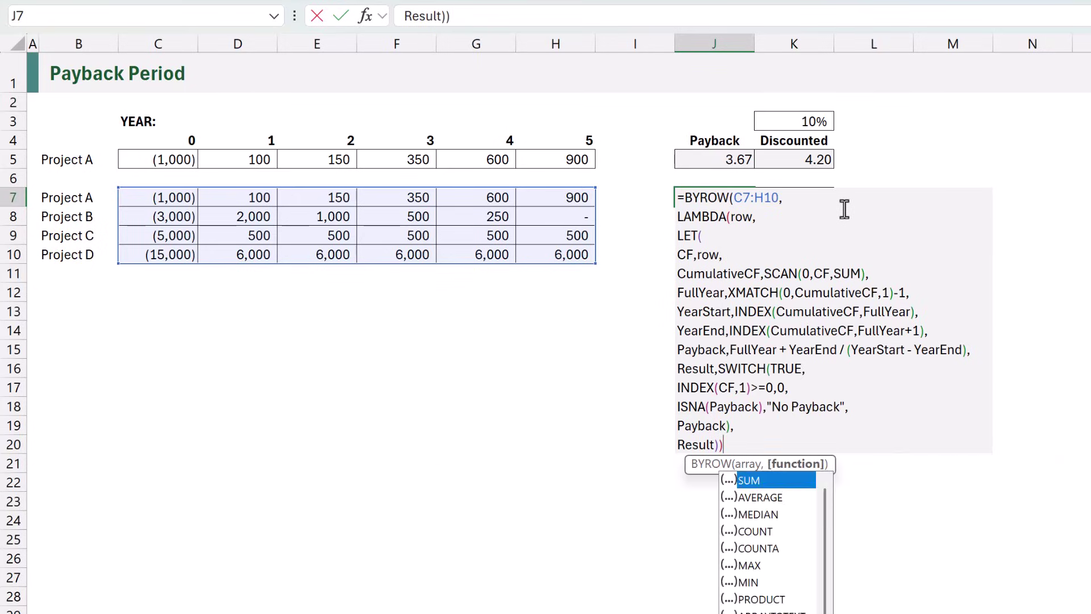
pyautogui.hotkey('ctrl', 'Return')
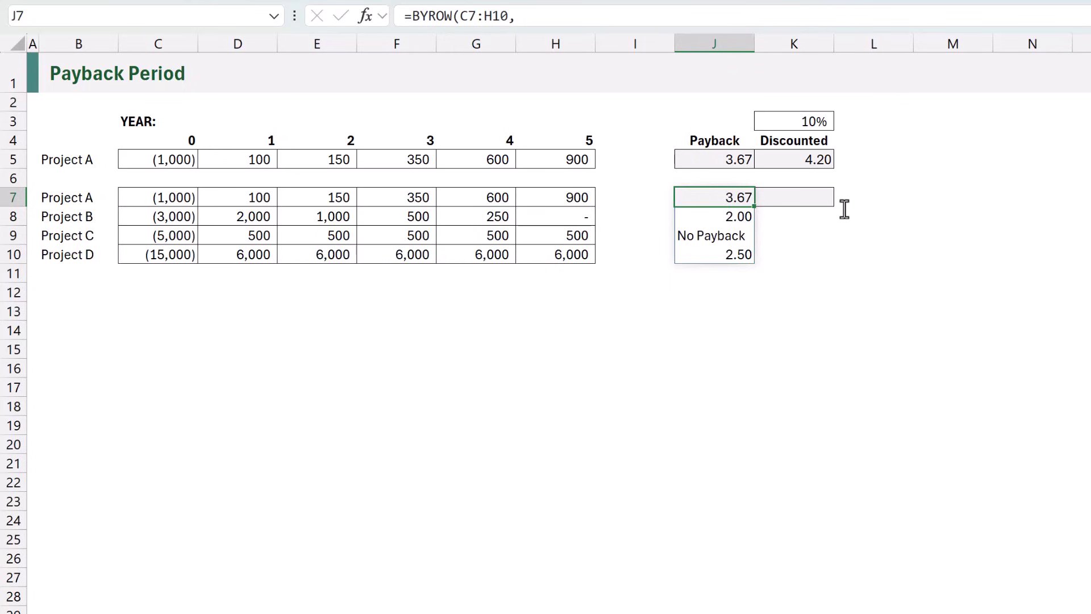
# Copy the full text of the K5 discounted payback formula and paste it into K7, leaving the cell open for editing
pyautogui.click(815, 158)
pyautogui.write('=LET( OriginalCF,C5:H5, Years,C4:H4, DCF,K3, CF,OriginalCF / (1 + DCF)^Years, CumulativeCF,SCAN(0,CF,SUM), FullYear,XMATCH(0,CumulativeCF,1)-1, YearStart,INDEX(CumulativeCF,FullYear), YearEnd,INDEX(CumulativeCF,FullYear+1), Payback,FullYear + YearEnd / (YearStart - YearEnd), Result,SWITCH(TRUE, INDEX(CF,1)>=0,0, ISNA(Payback),"No Payback", Payback), Result)')
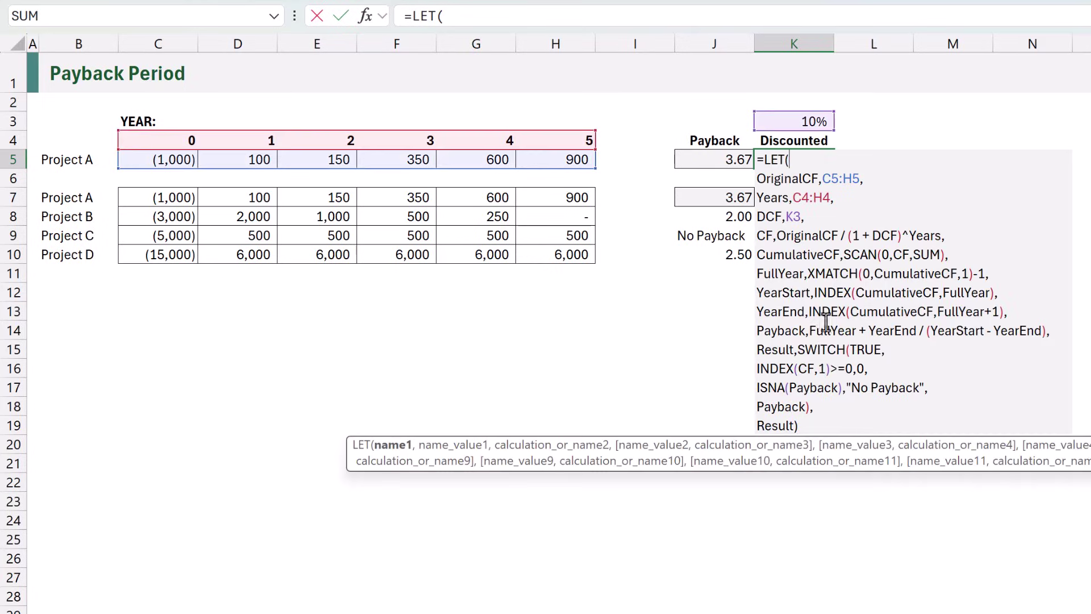
pyautogui.moveTo(813, 425); pyautogui.dragTo(724, 183)
pyautogui.hotkey('ctrl', 'c')
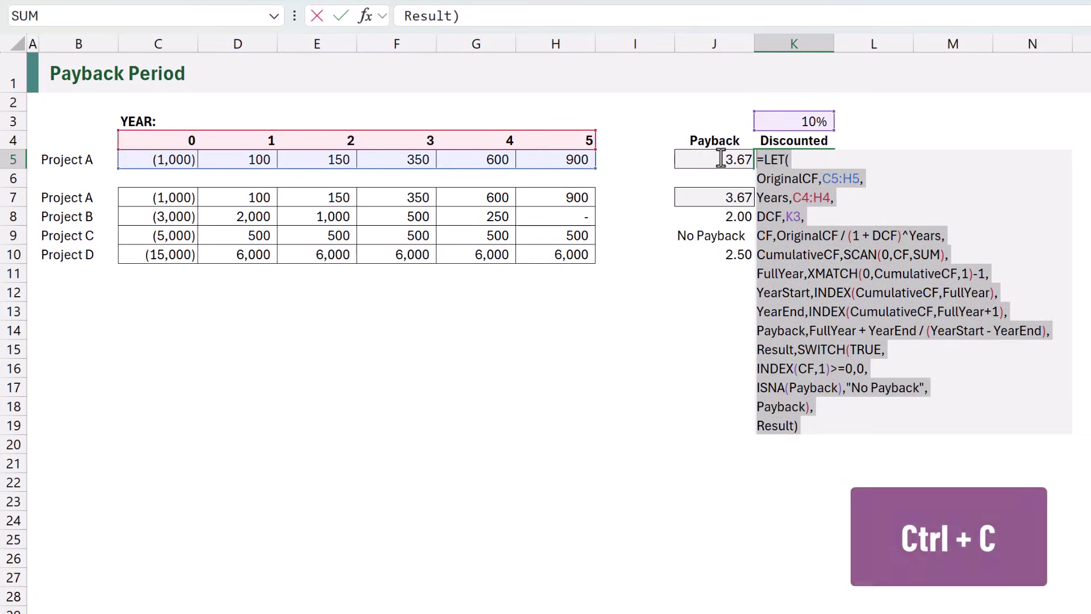
pyautogui.press('Return')
pyautogui.doubleClick(779, 198)
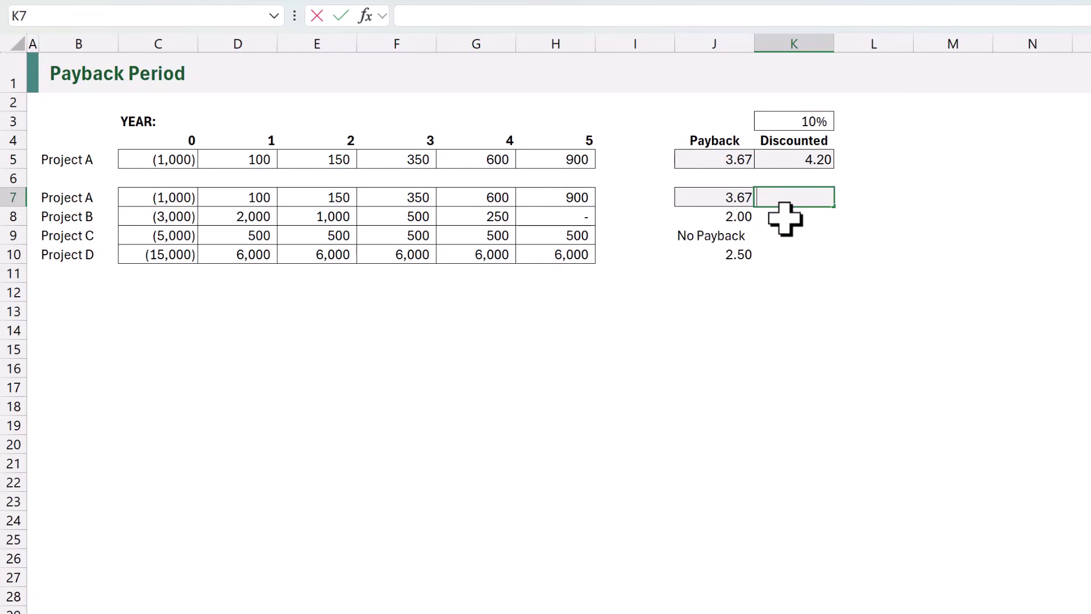
pyautogui.hotkey('ctrl', 'v')
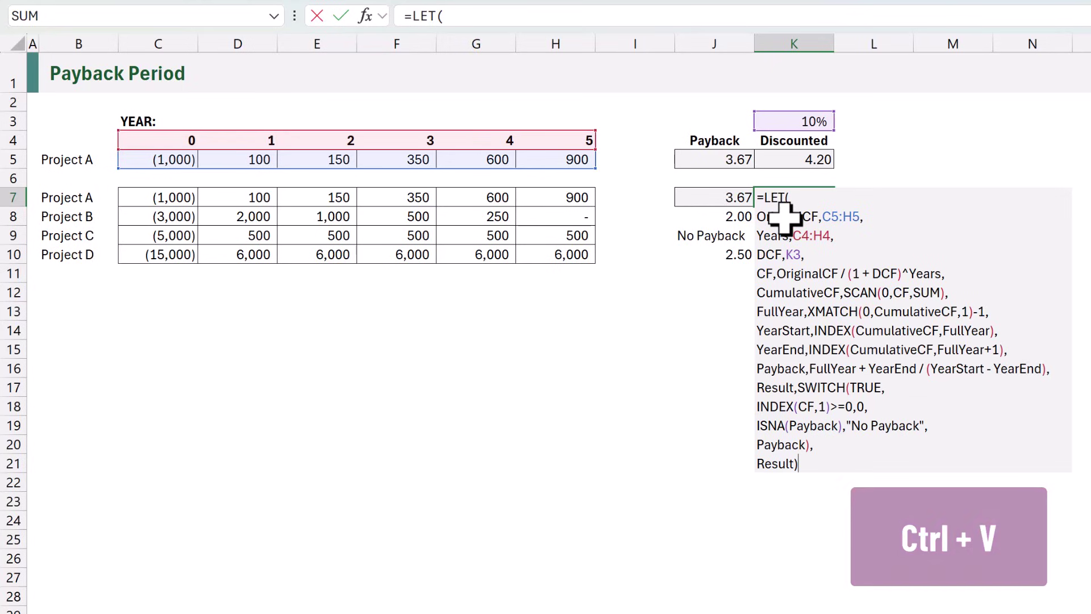
# Insert BYROW( before LET in the K7 formula, with the four projects' cash flows C7:H10 as its array argument
pyautogui.click(762, 198)
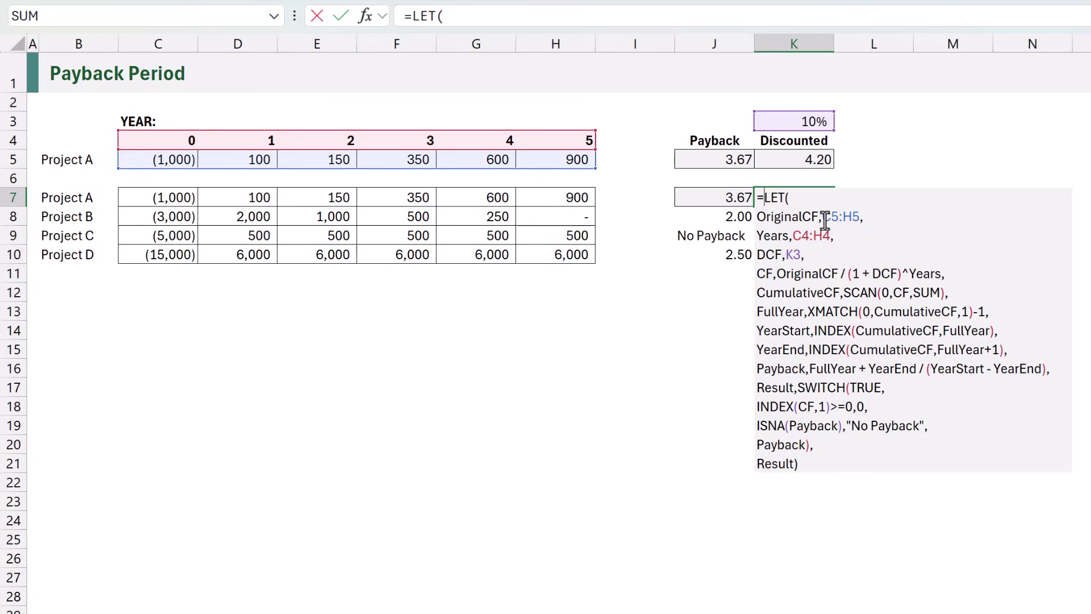
pyautogui.write('BYRO')
pyautogui.press('Tab')
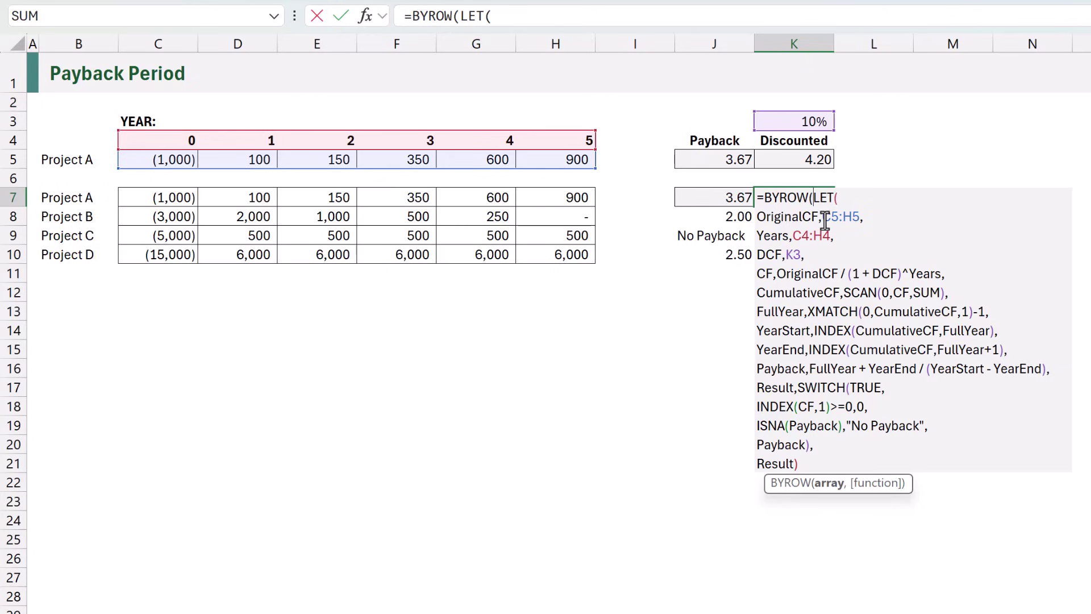
pyautogui.moveTo(151, 199); pyautogui.dragTo(560, 249)
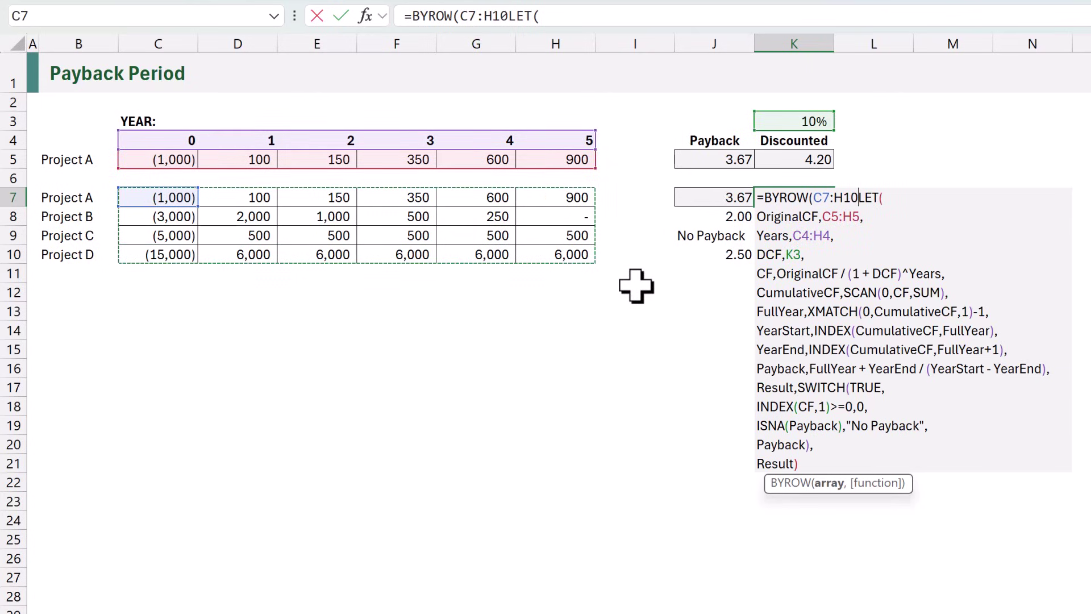
pyautogui.write(',')
# Add LAMBDA(row, on its own line after the BYROW array in the K7 formula, moving LET to the line below
pyautogui.hotkey('alt', 'Return')
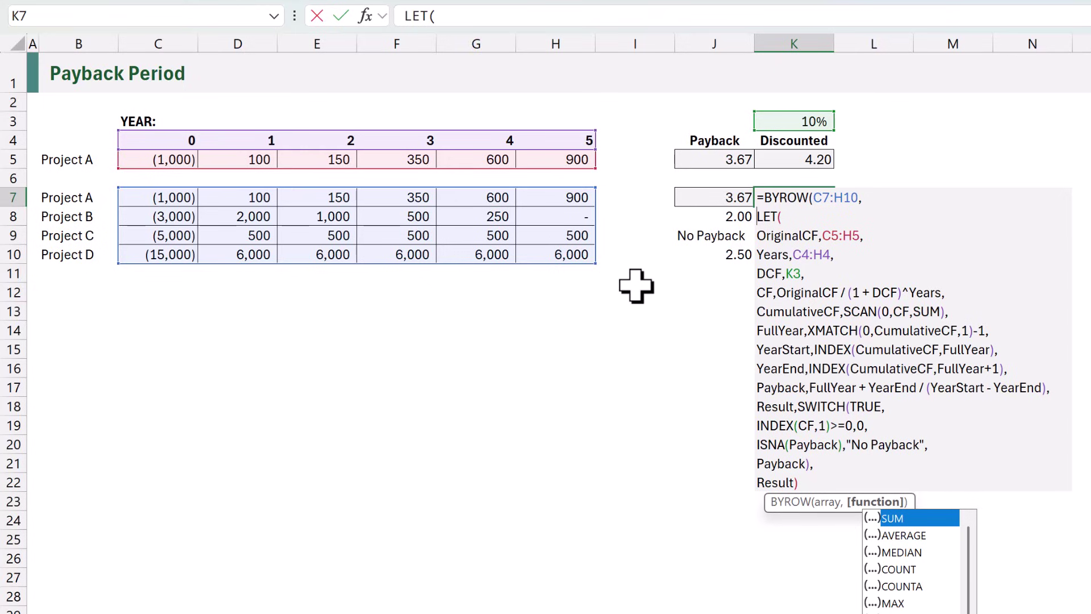
pyautogui.write('LAMBDA(')
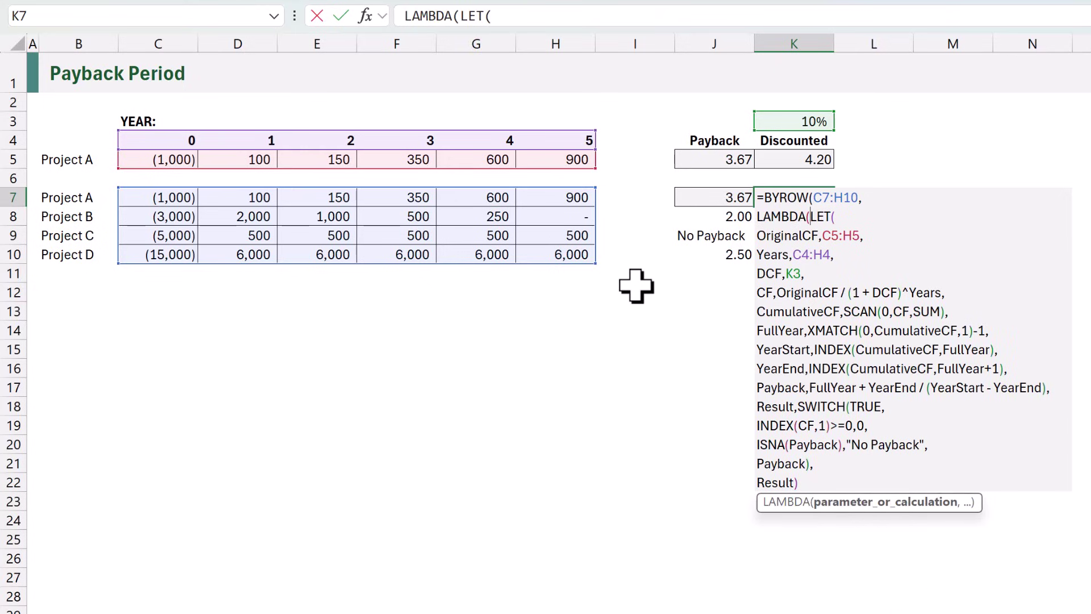
pyautogui.write('row,')
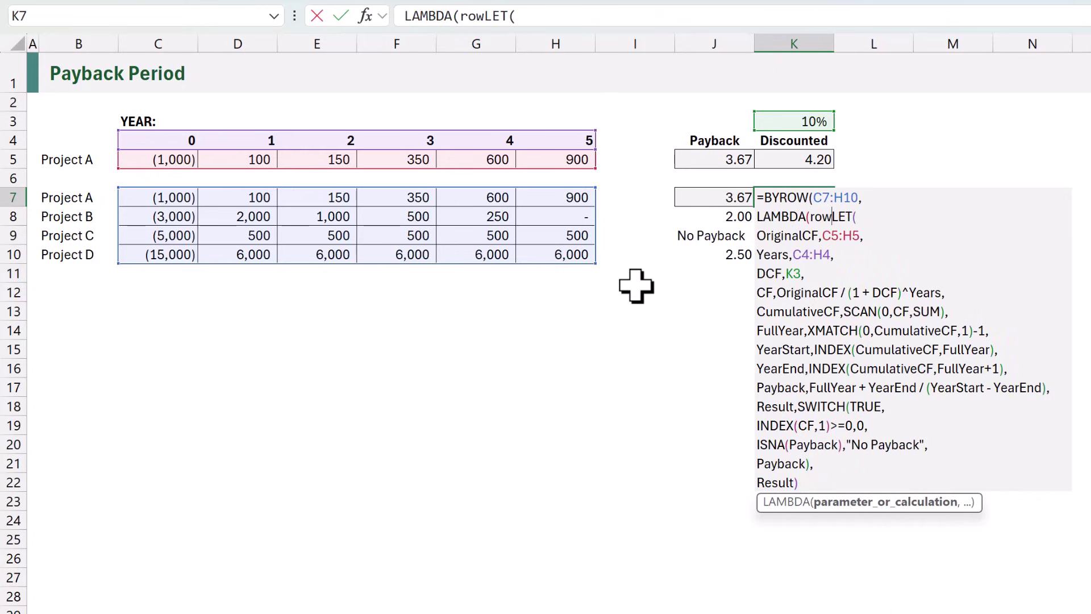
pyautogui.hotkey('alt', 'Return')
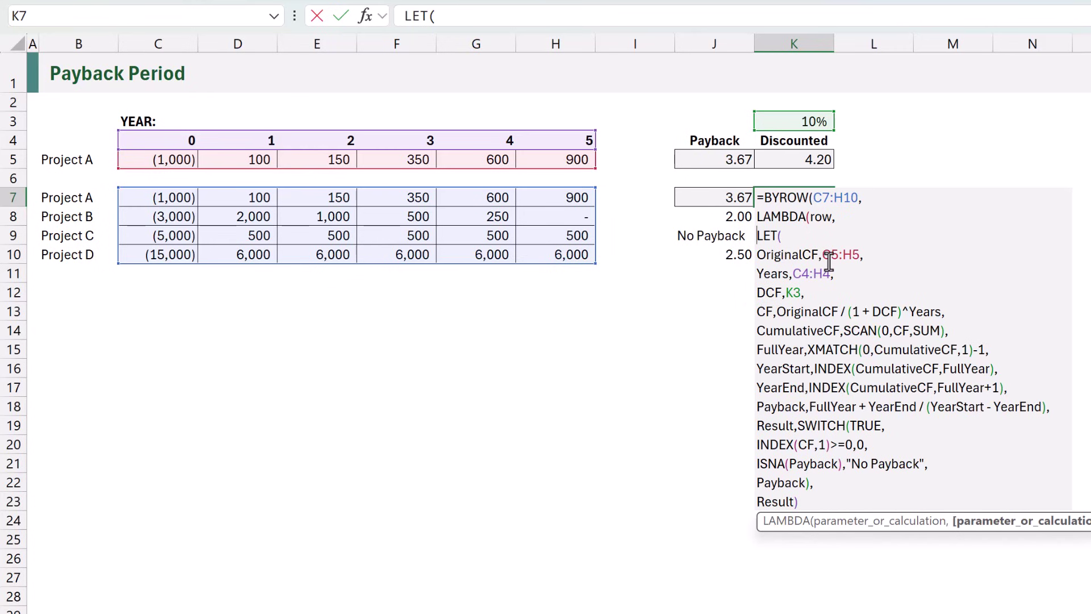
# Replace OriginalCF's C5:H5 reference with row in the K7 formula, close the LAMBDA and BYROW parentheses, and commit it
pyautogui.moveTo(824, 254); pyautogui.dragTo(860, 255)
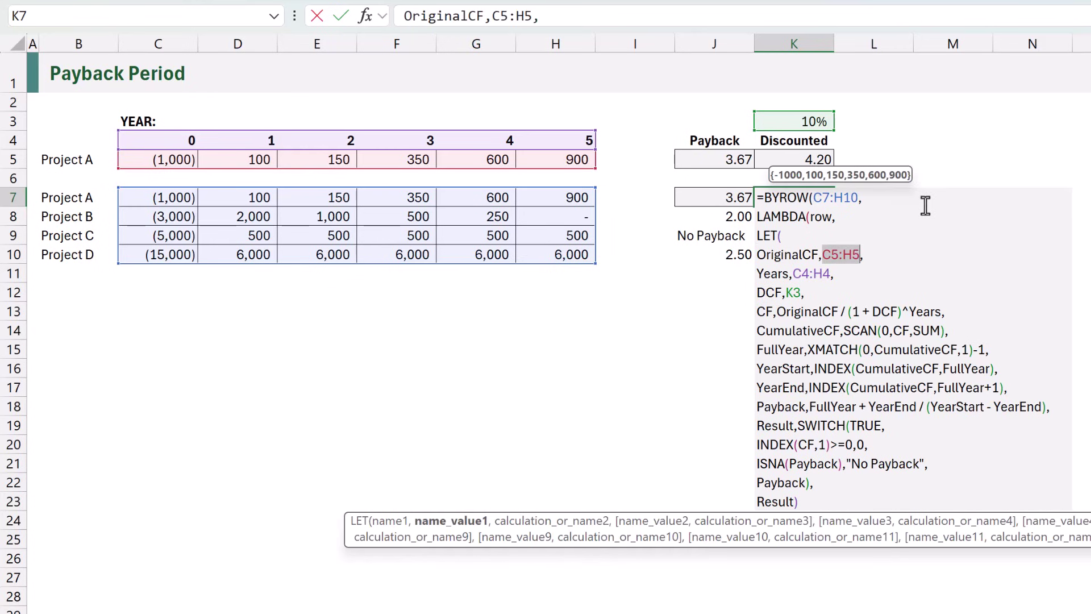
pyautogui.write('row')
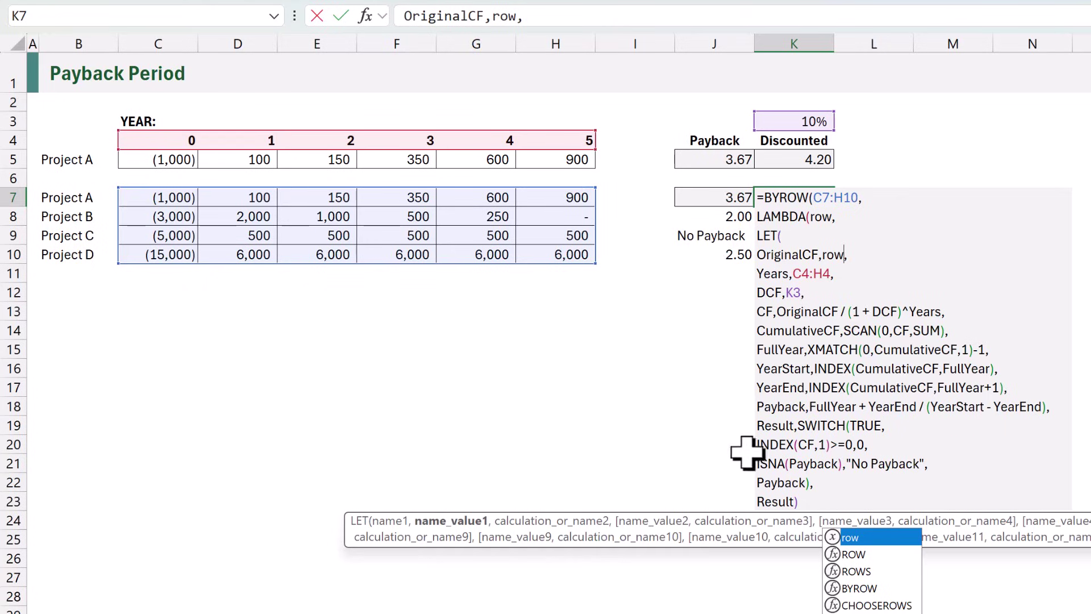
pyautogui.click(800, 501)
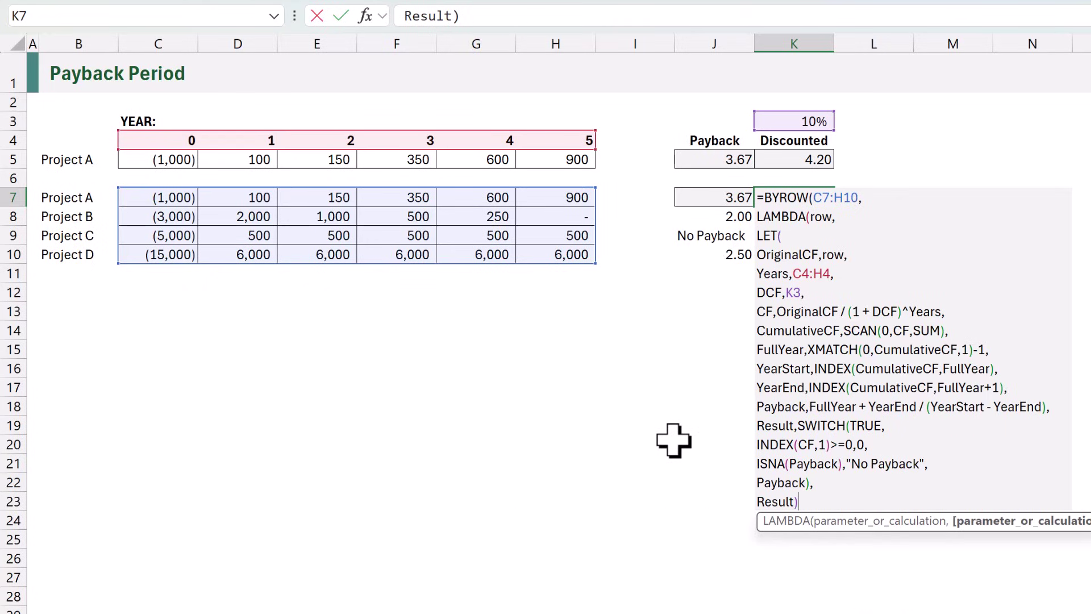
pyautogui.write('))')
pyautogui.hotkey('ctrl', 'Return')
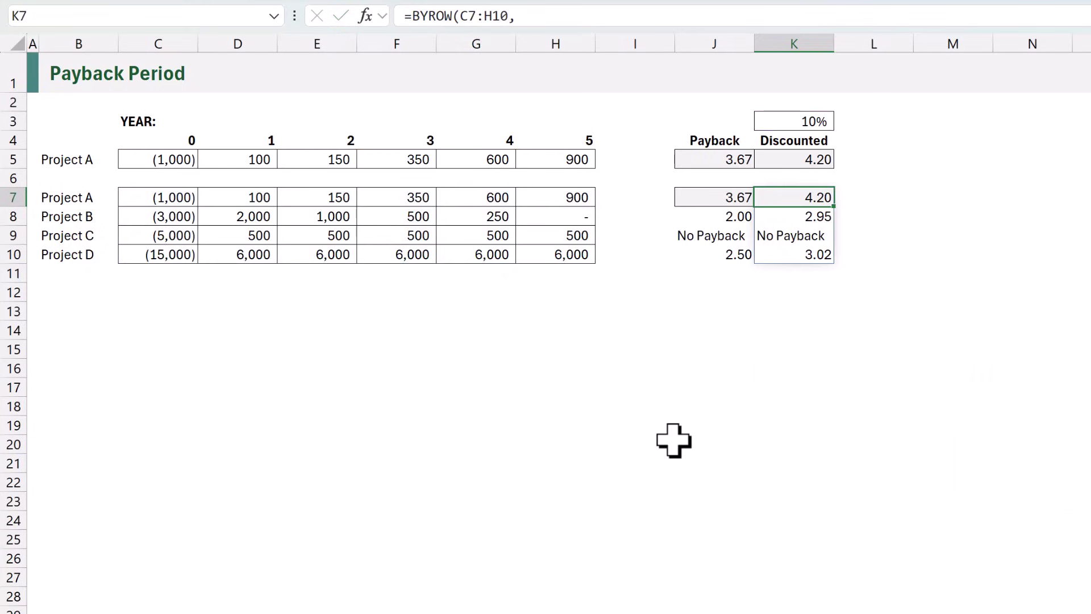